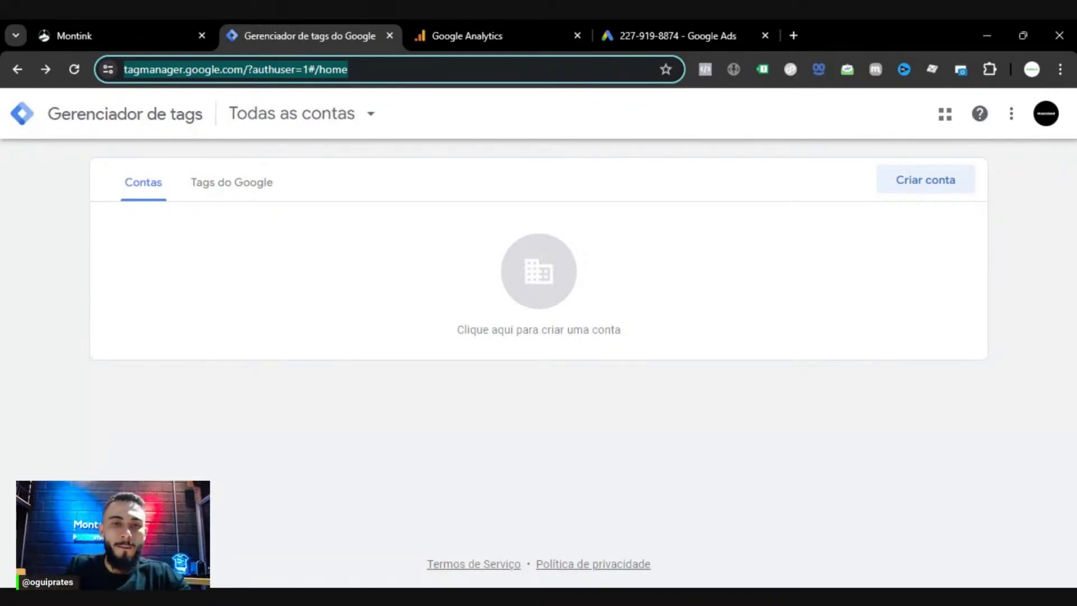
left_click(284, 69)
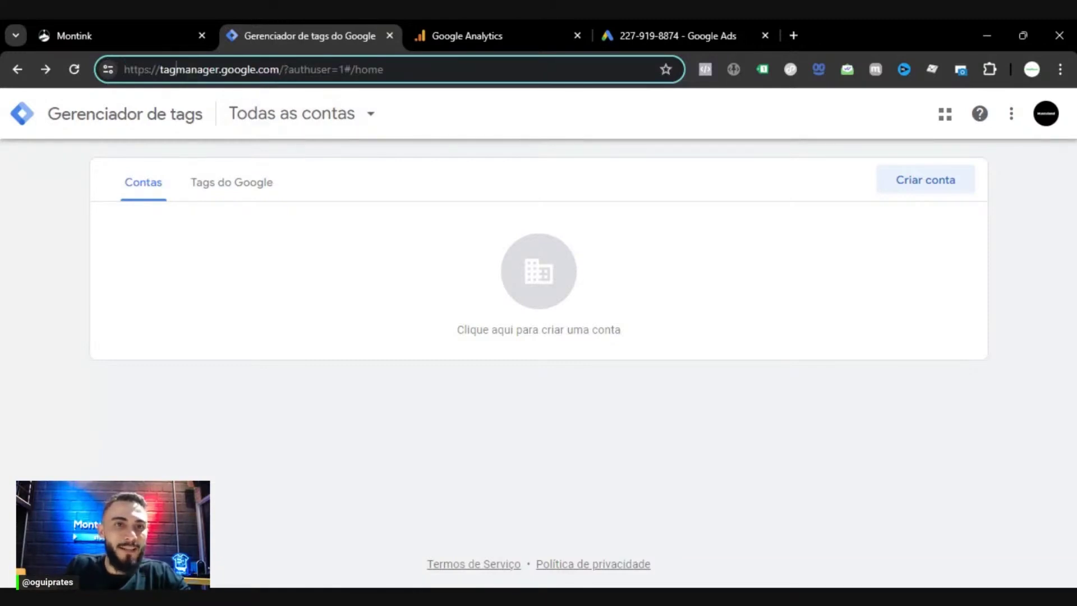
left_click_drag(279, 69, 148, 69)
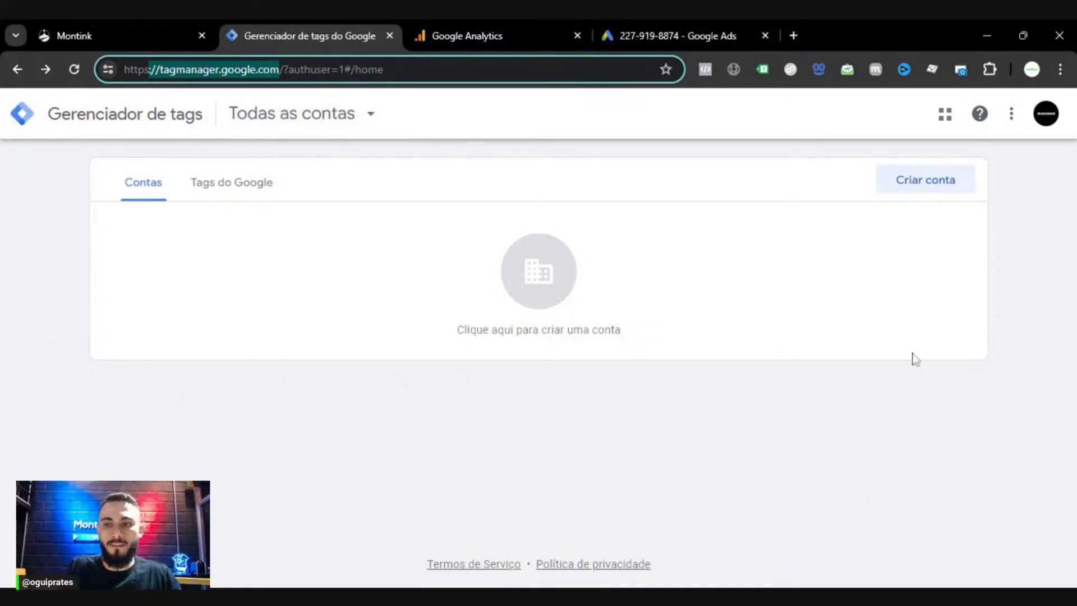
left_click(1041, 118)
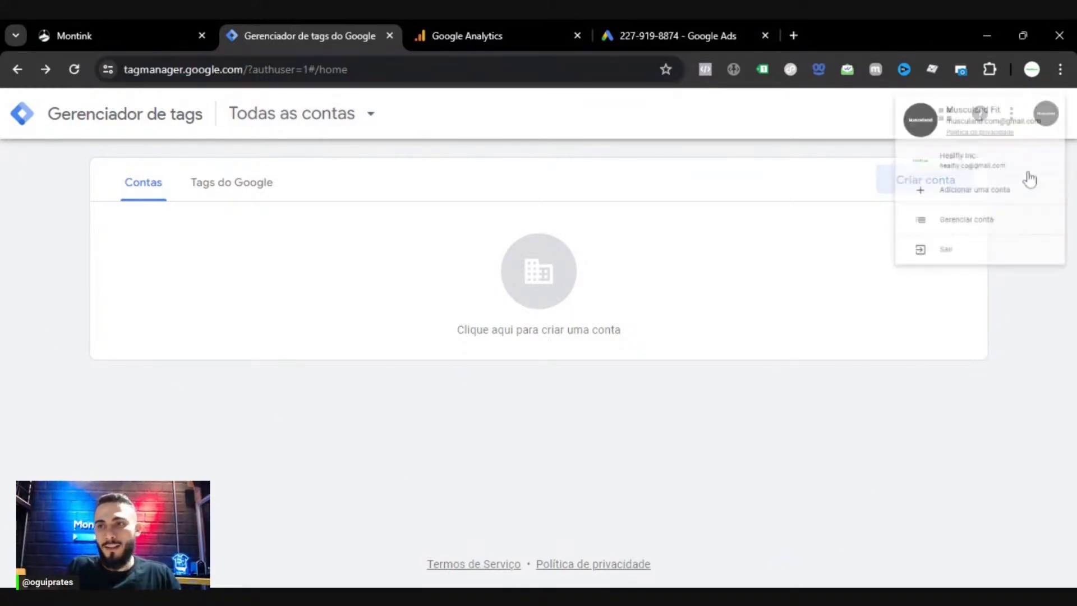
left_click(752, 397)
Start adding a new Tag Manager account and name it "Montink Store".
left_click(969, 190)
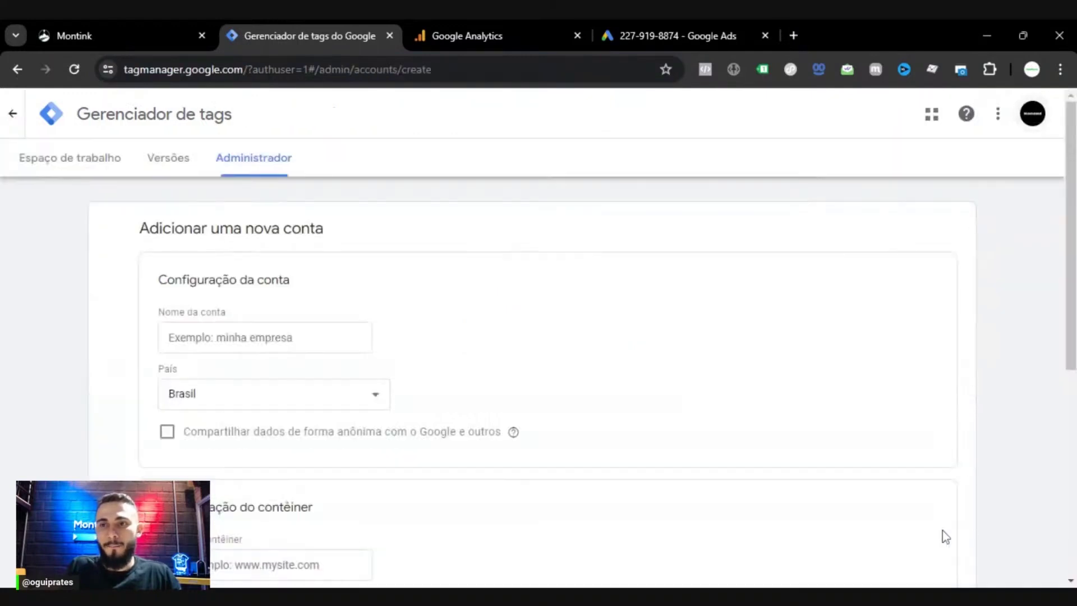
left_click(224, 337)
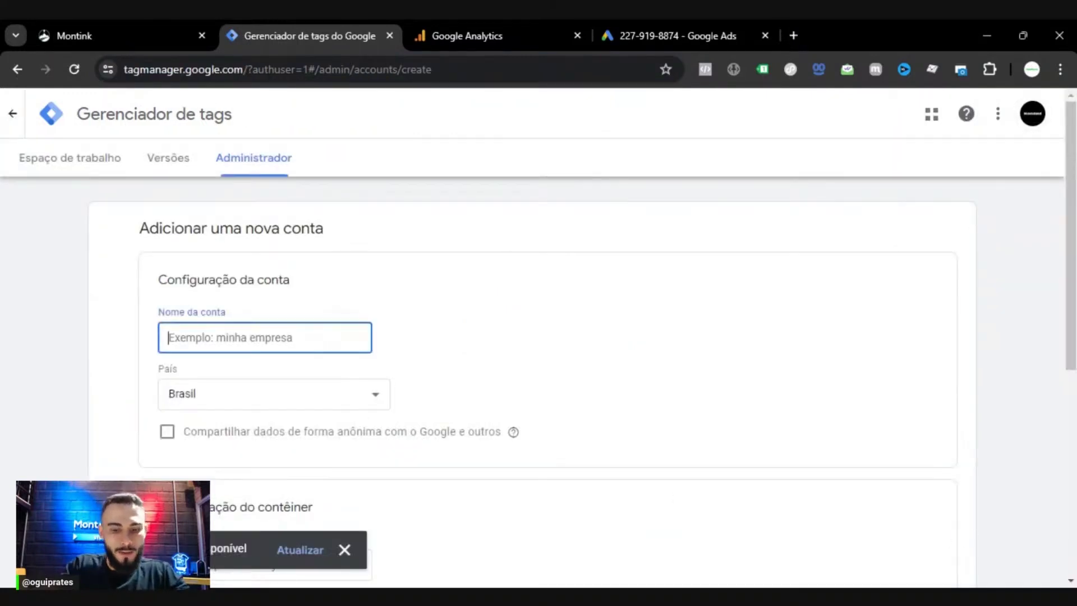
type("Mont")
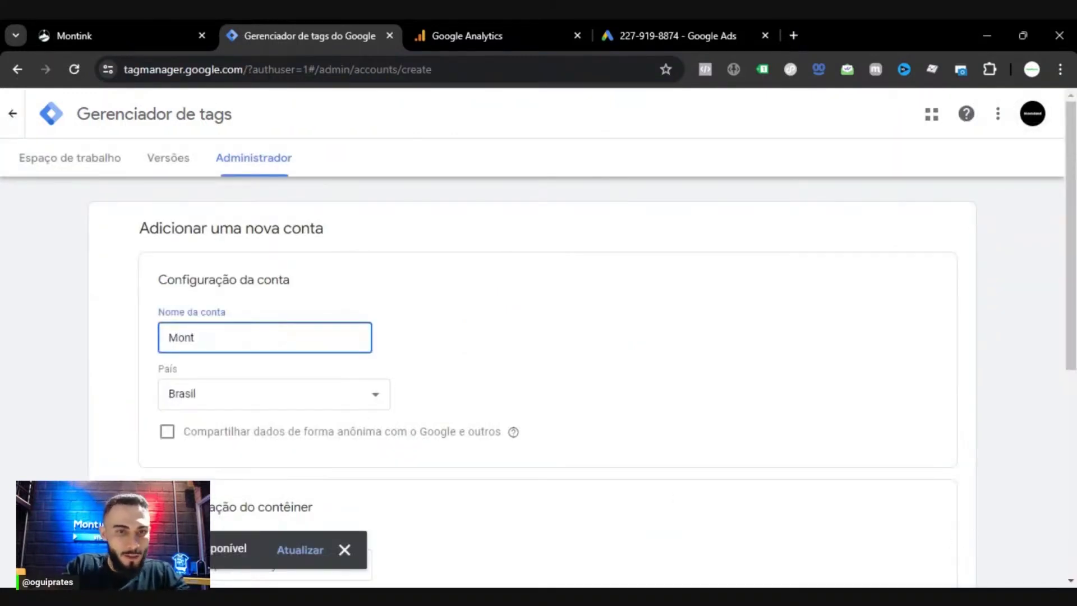
type("ink Std")
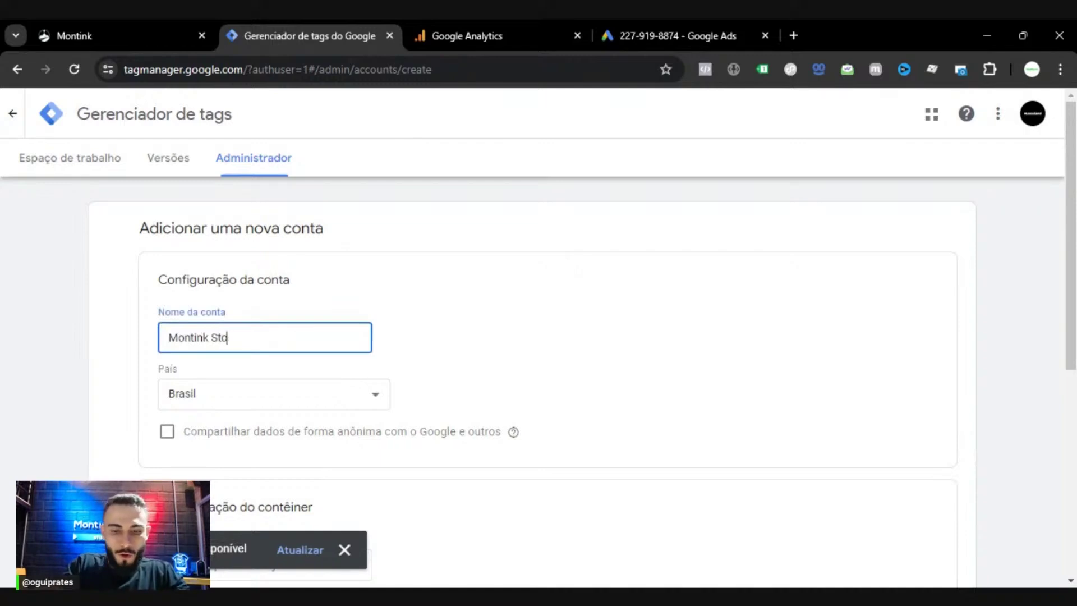
type("re")
Name the container "montink.com" and choose Web as its target platform.
scroll(302, 372, "down", 4)
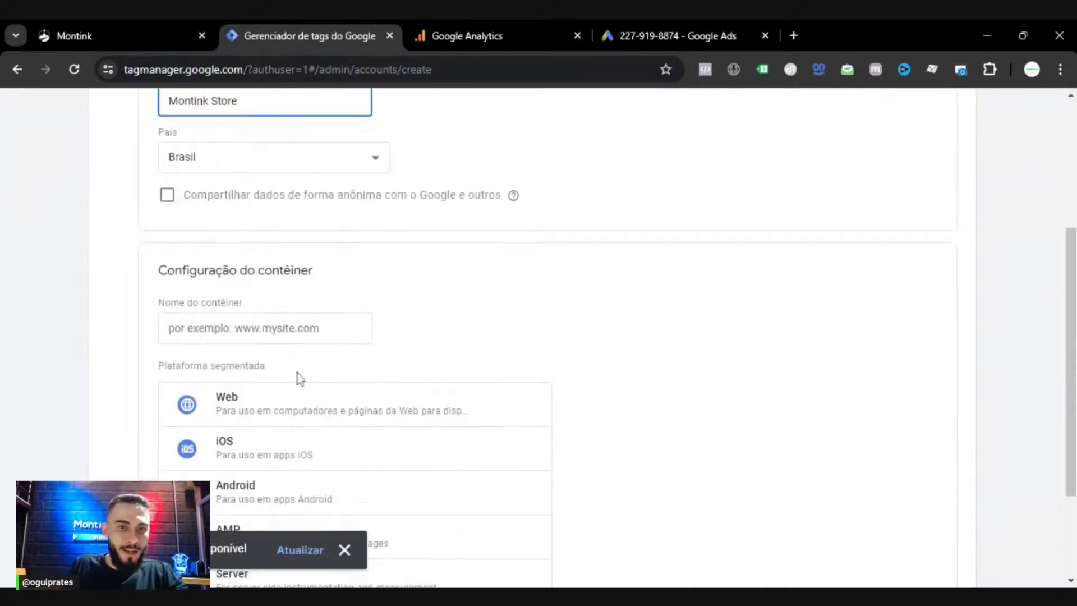
left_click(169, 328)
type("m")
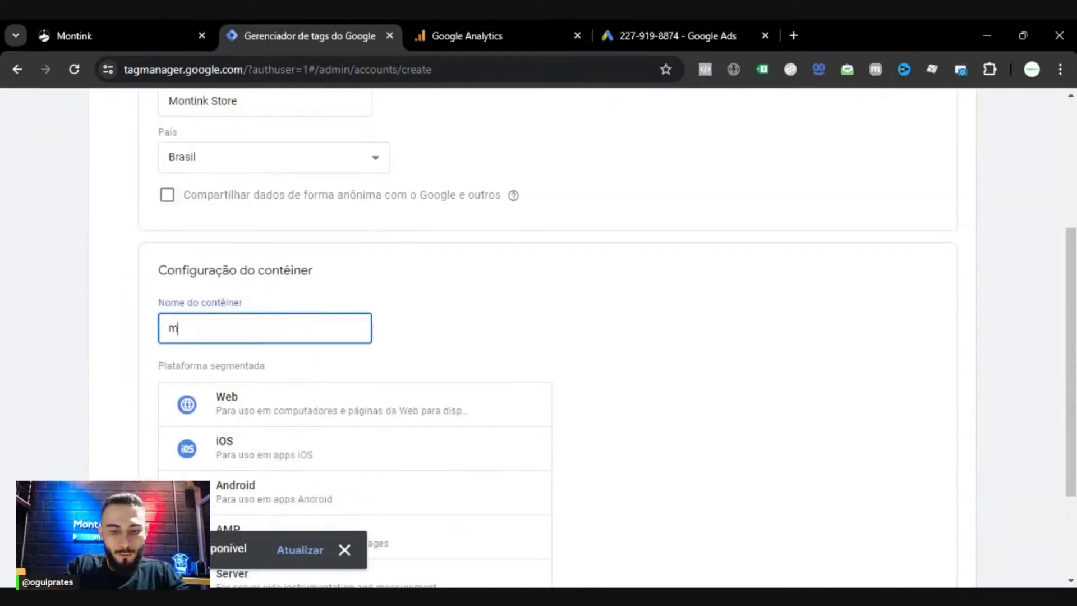
key("BackSpace")
type("montin")
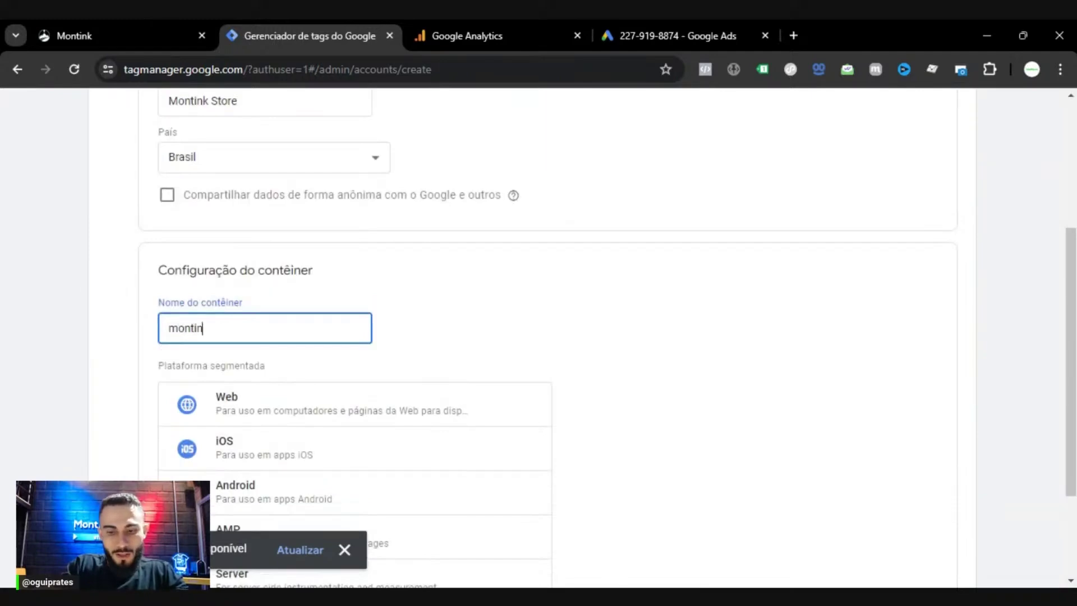
type("k.com")
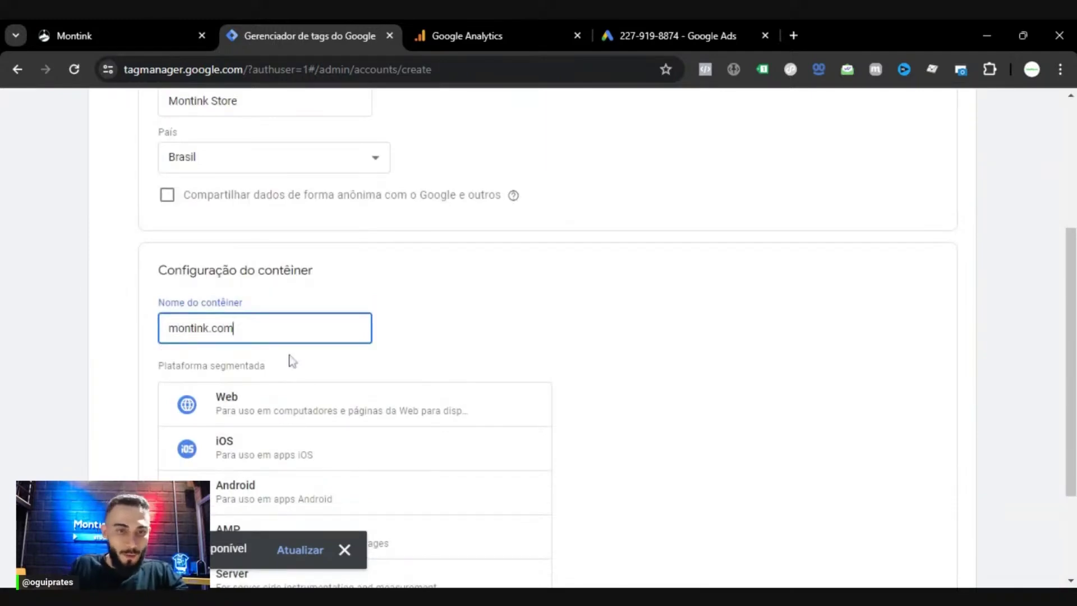
scroll(314, 309, "down", 3)
left_click(329, 259)
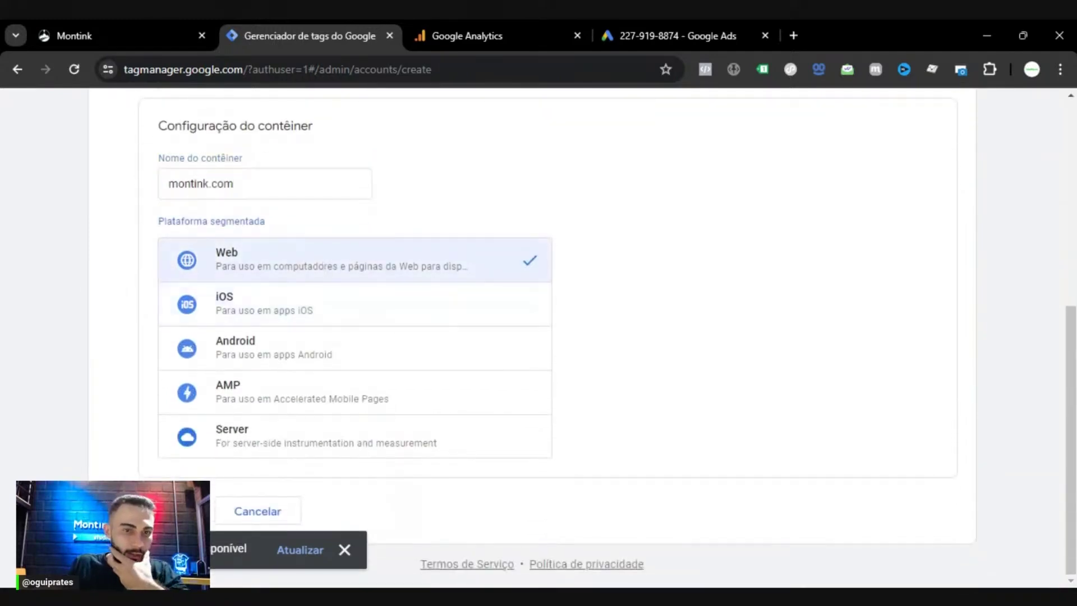
Try to create the account, accepting the Portuguese terms of service and the GDPR data processing terms, and dismiss the resulting notice.
left_click(179, 511)
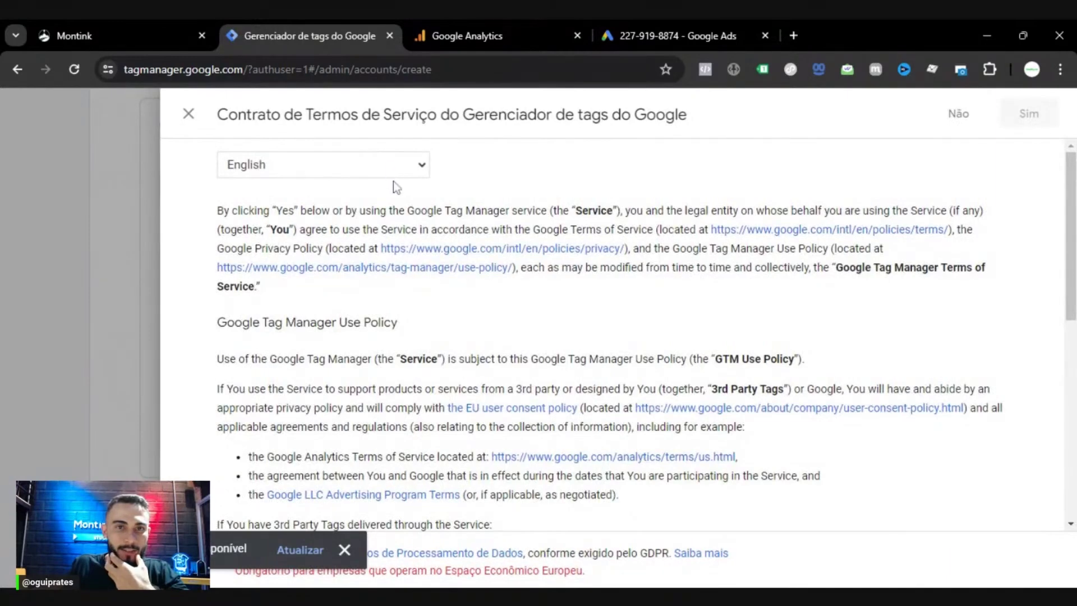
scroll(393, 180, "down", 5)
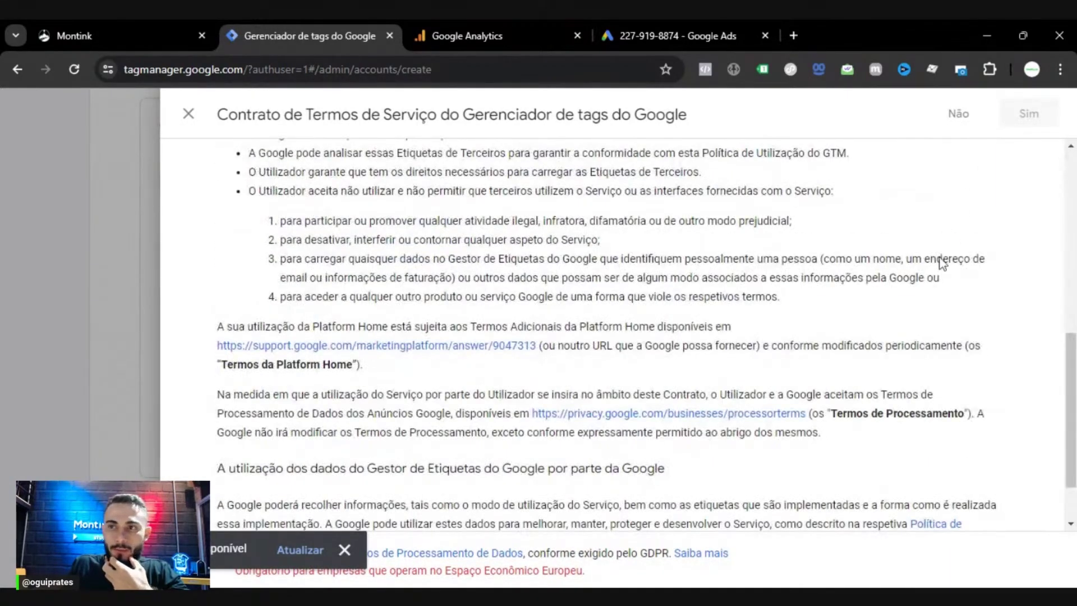
scroll(569, 367, "down", 2)
left_click(345, 550)
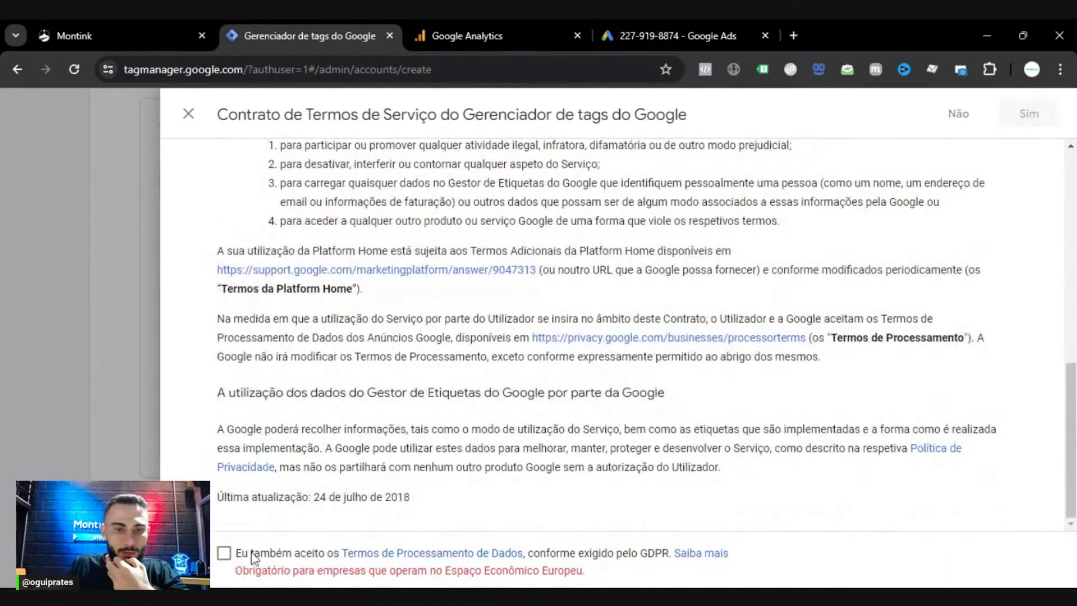
left_click(224, 553)
left_click(1043, 115)
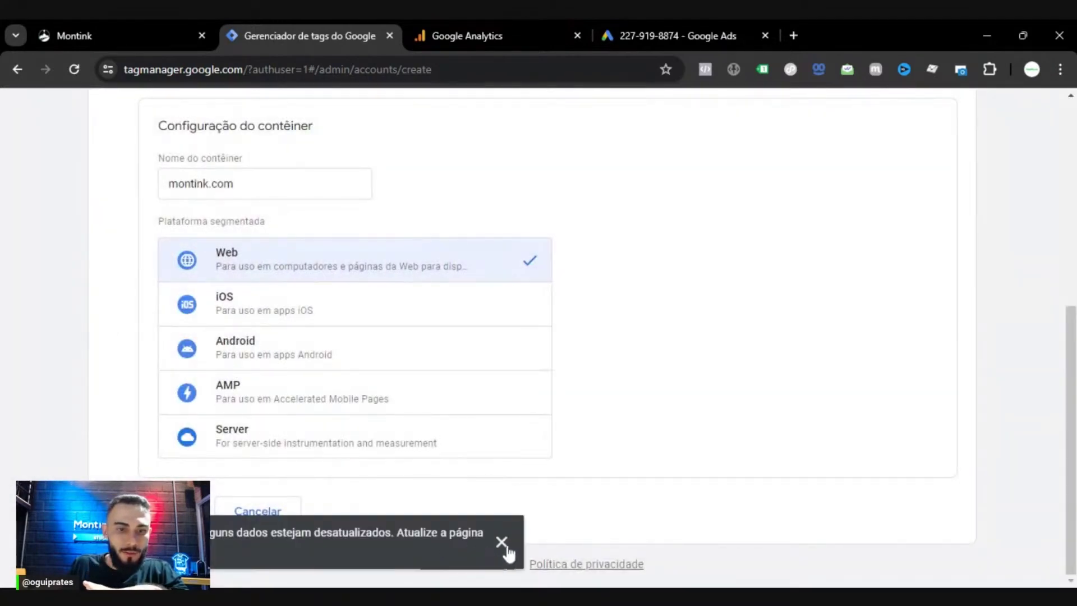
left_click(503, 545)
Change the container name to "elewai.com".
scroll(236, 280, "up", 2)
left_click(243, 257)
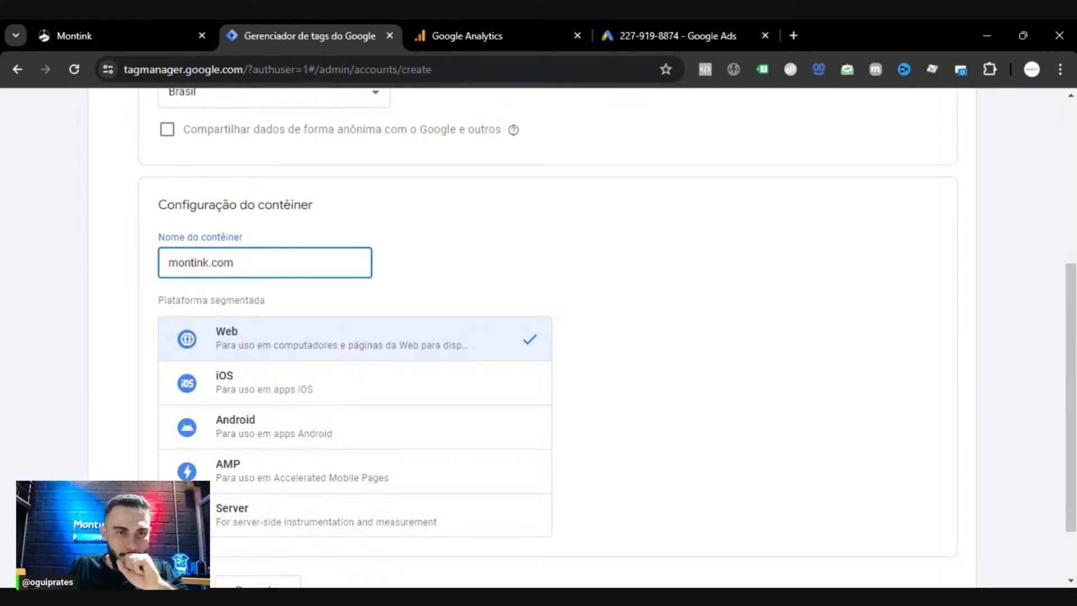
double_click(222, 263)
key("ctrl+a")
type("ele")
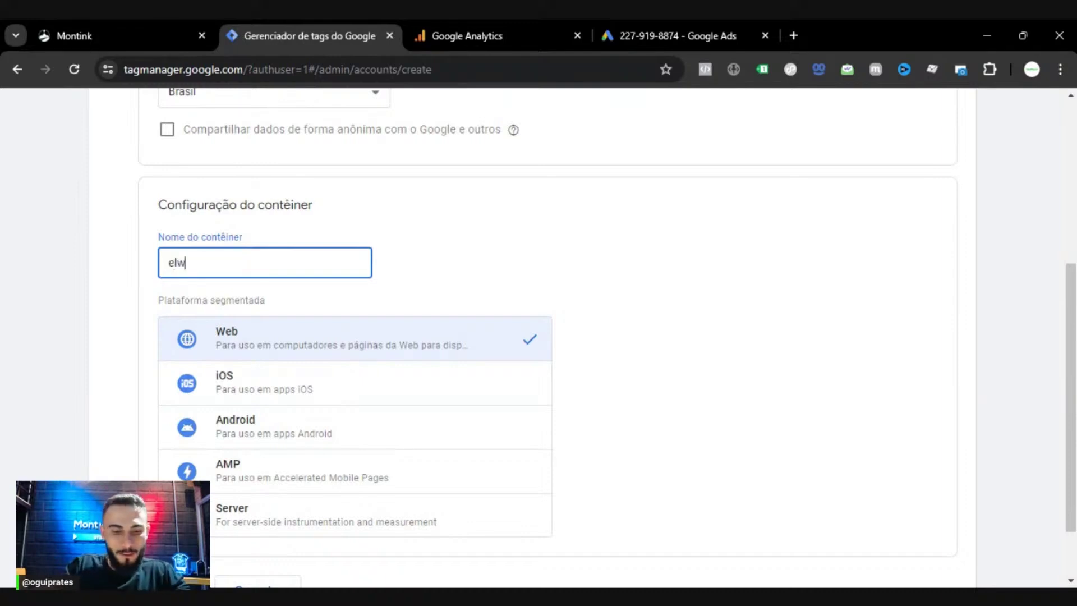
key("BackSpace")
key("BackSpace")
type("le")
key("BackSpace")
key("BackSpace")
key("BackSpace")
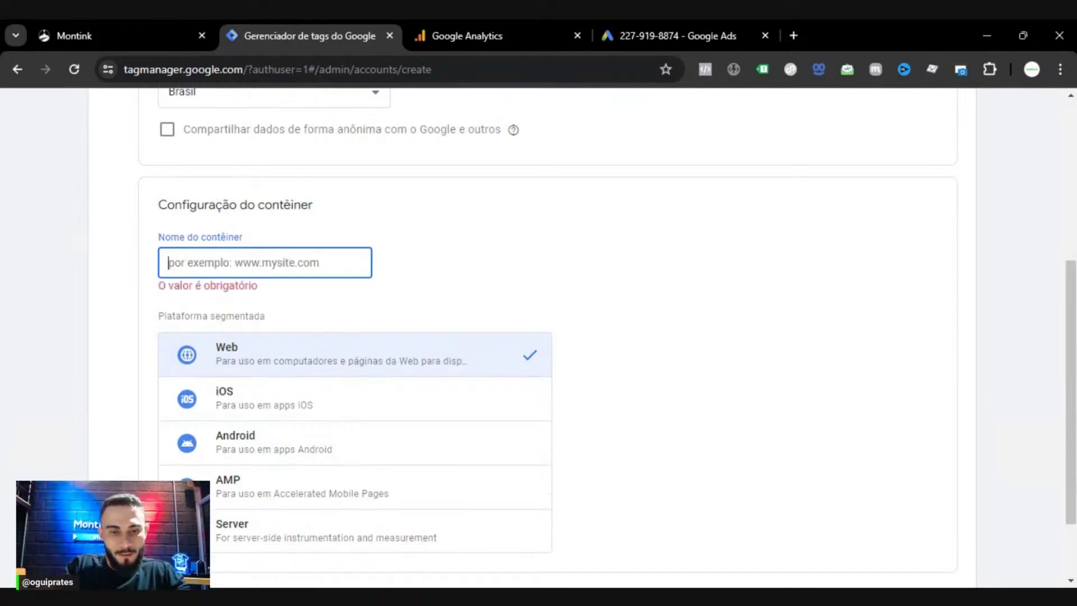
type("elewai.com")
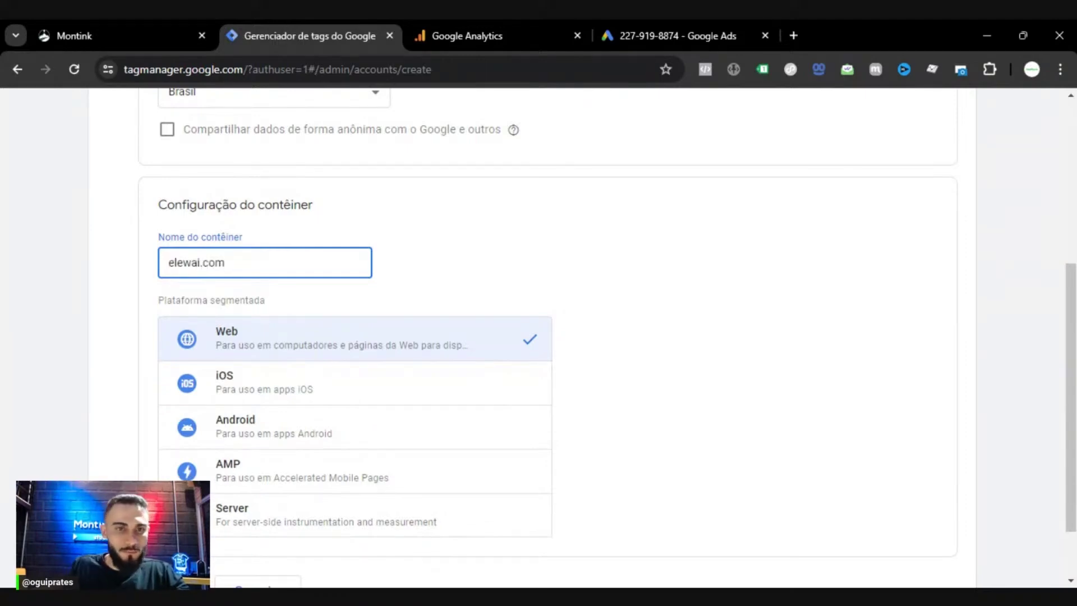
Try to create the account with the elewai.com container, accepting the terms of service, and dismiss the resulting notice.
scroll(173, 447, "down", 3)
left_click(174, 511)
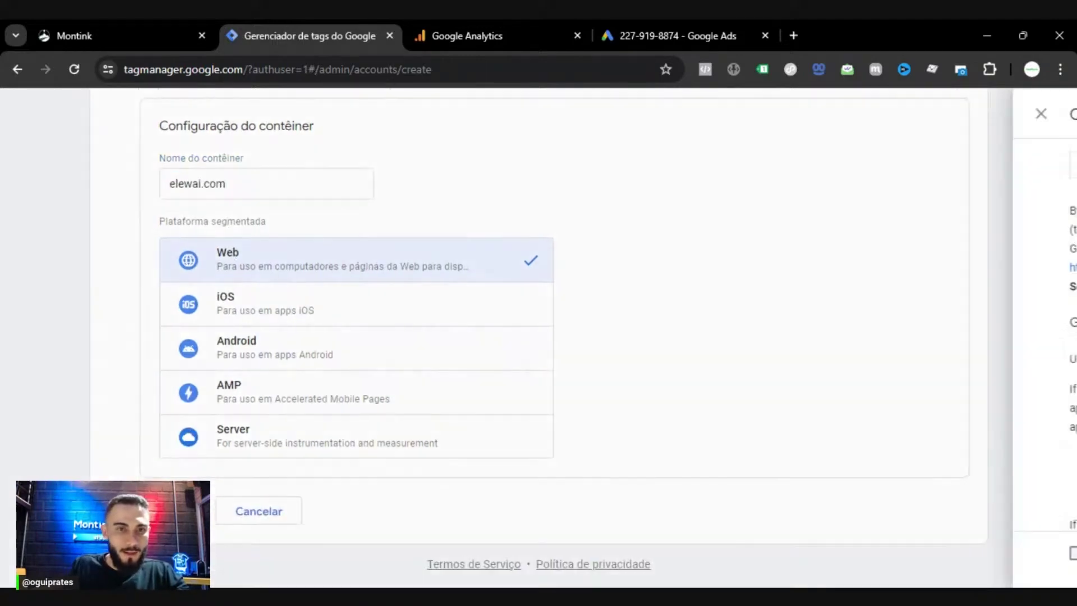
scroll(878, 233, "down", 15)
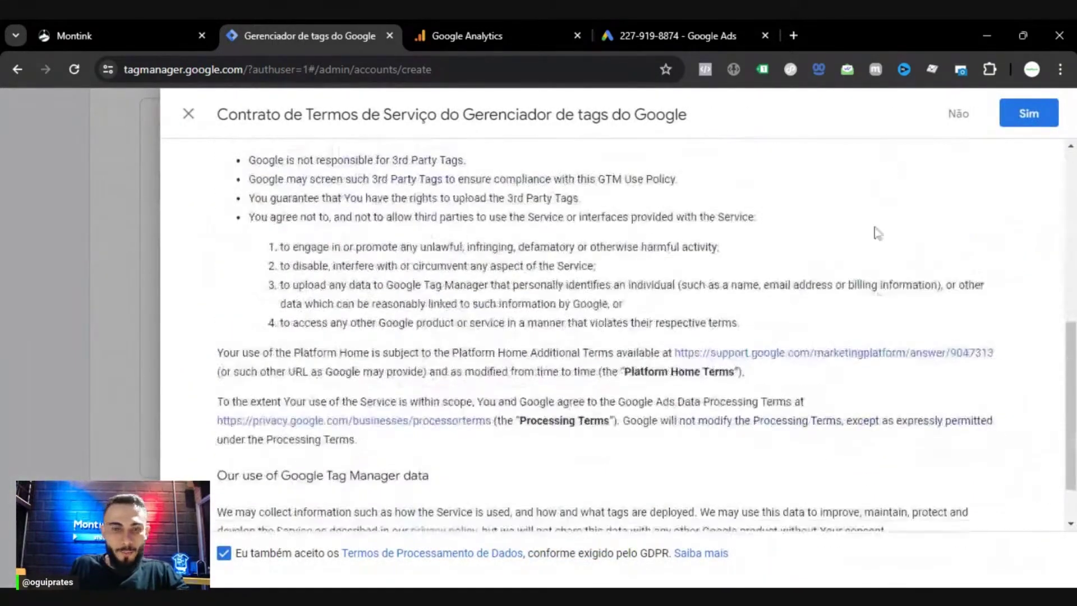
scroll(742, 312, "up", 15)
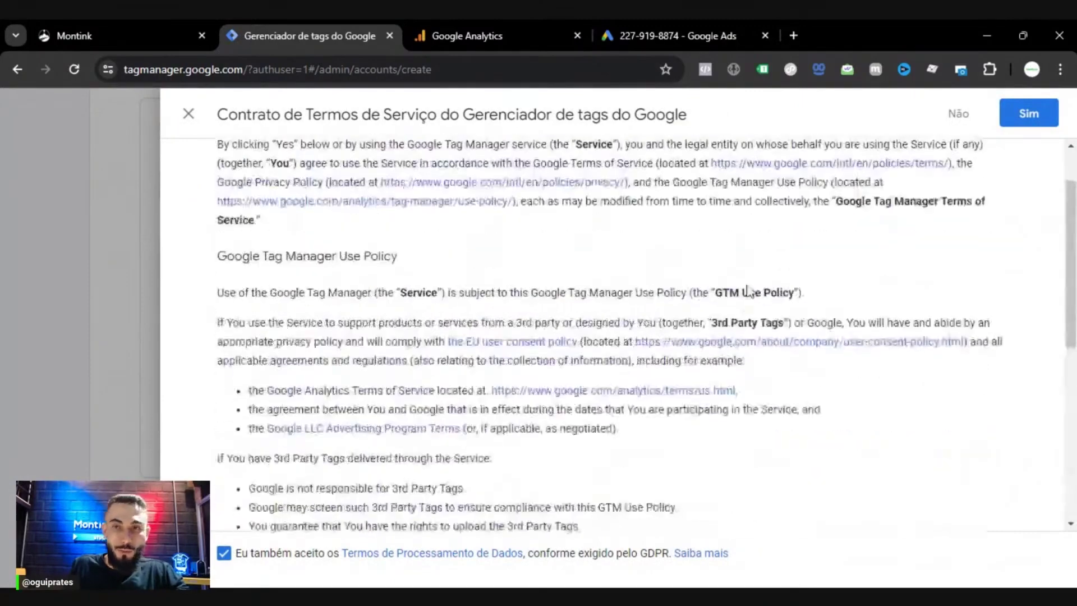
left_click(1029, 113)
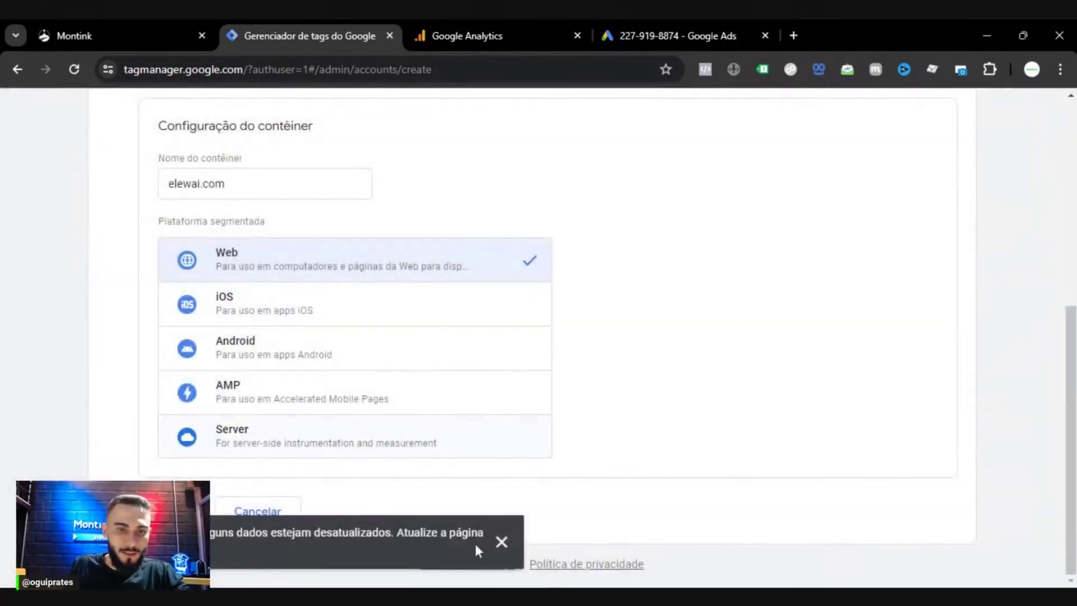
left_click(508, 542)
Resubmit the unchanged account form and accept the terms of service once more.
left_click(283, 525)
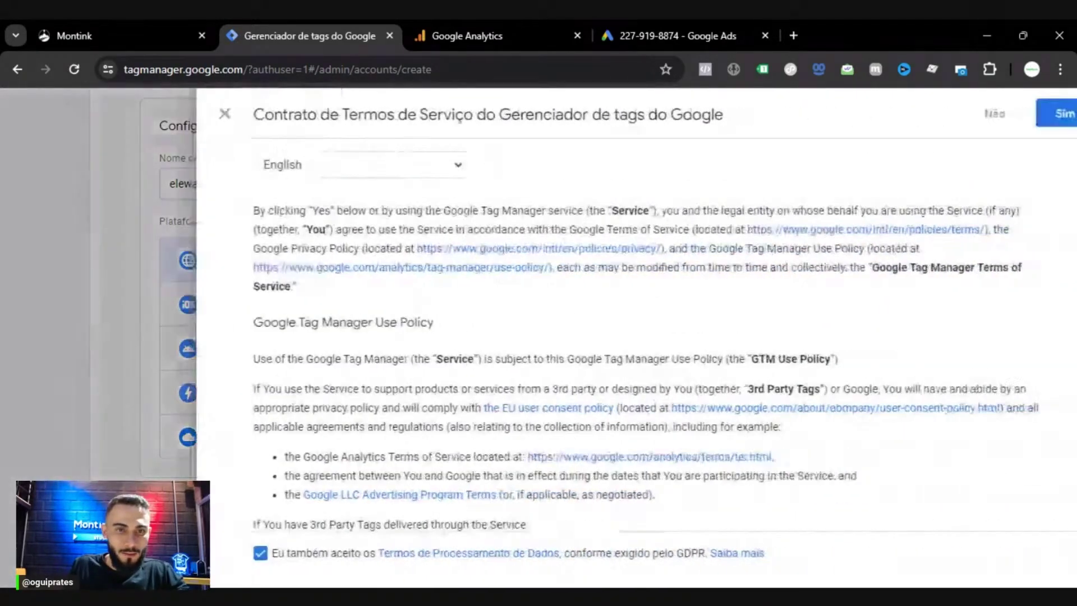
scroll(319, 414, "down", 3)
scroll(319, 414, "down", 10)
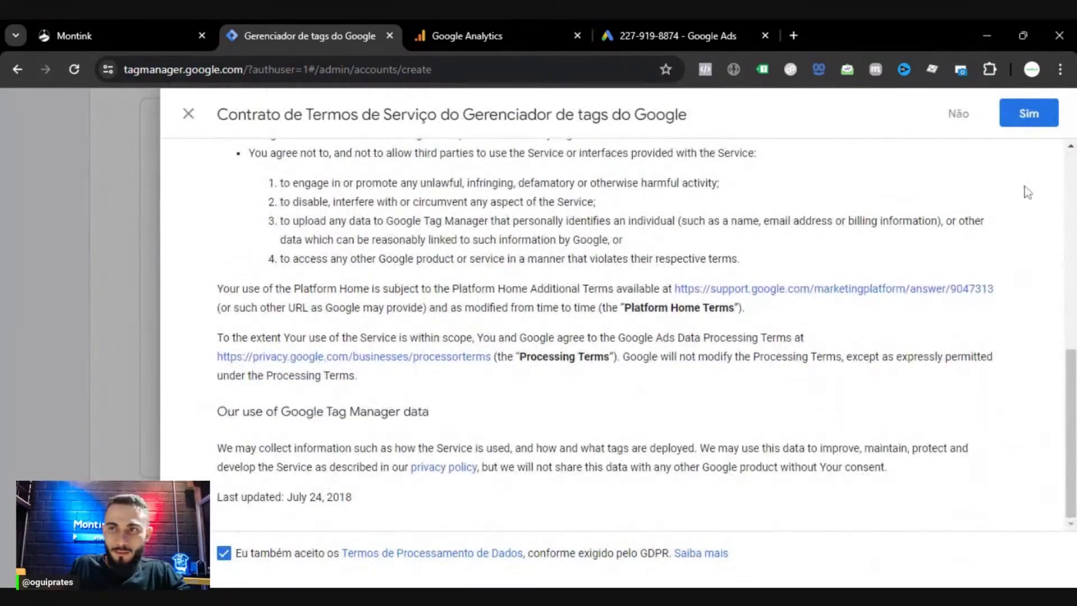
left_click(1029, 113)
Change the container name to "elewai.com.br", try to create the account with the terms accepted, and leave the form for the workspace.
left_click(227, 184)
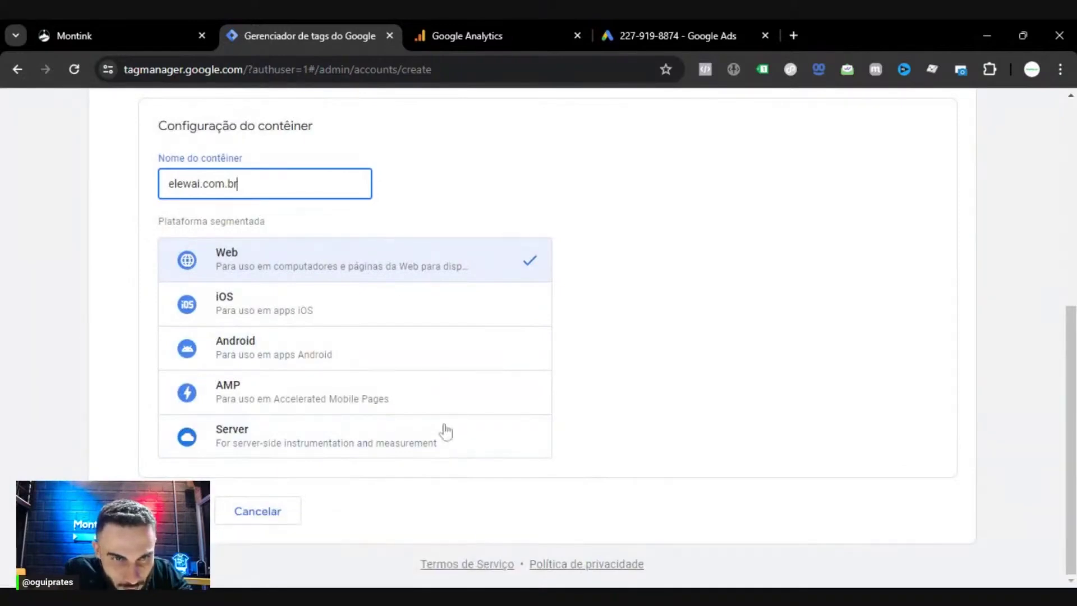
scroll(432, 353, "up", 5)
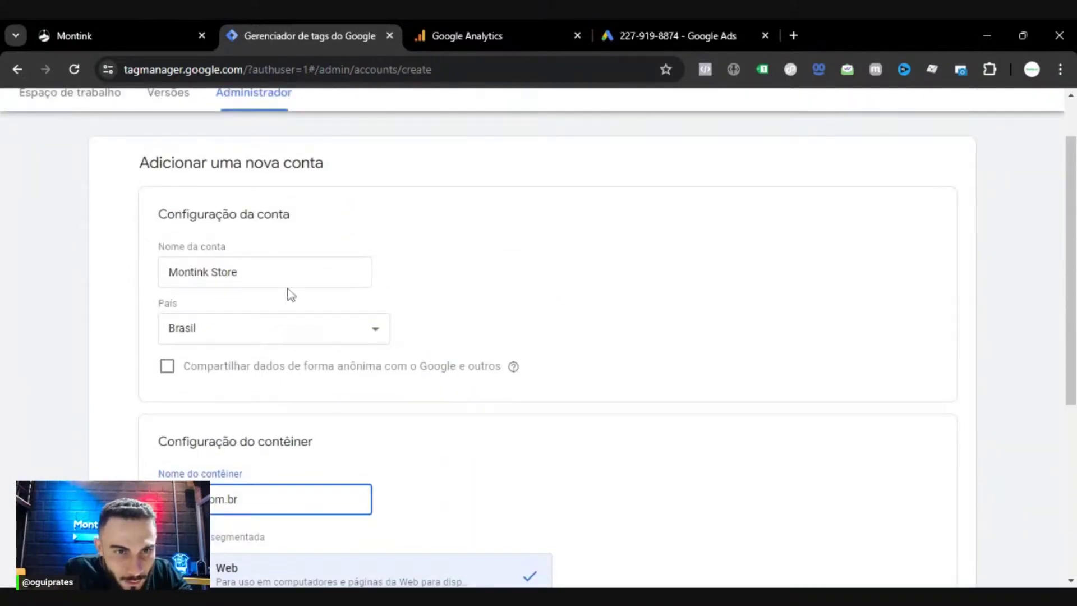
scroll(288, 309, "down", 5)
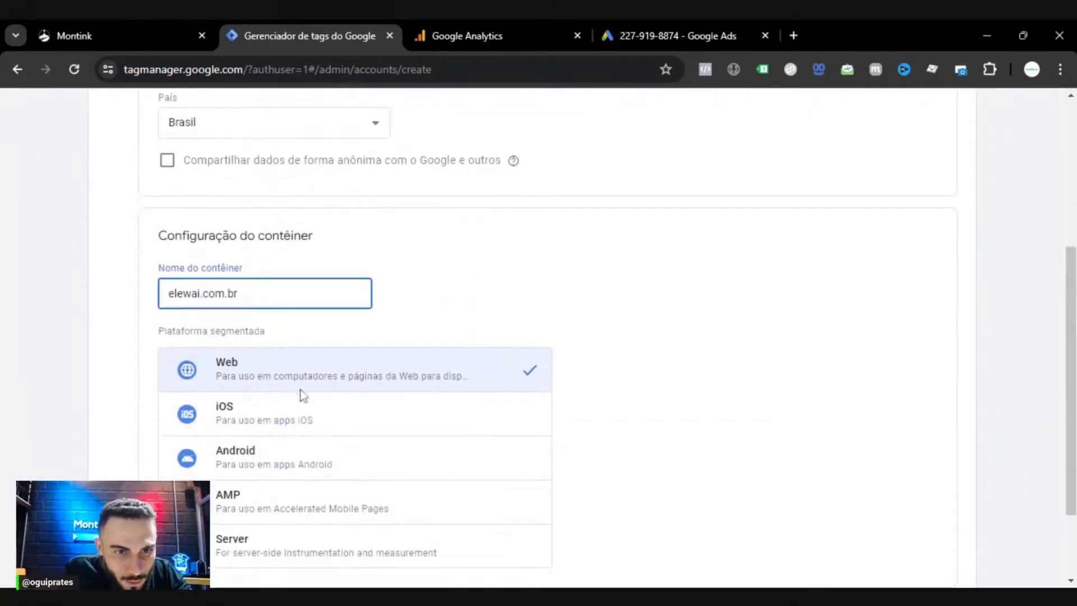
left_click(219, 513)
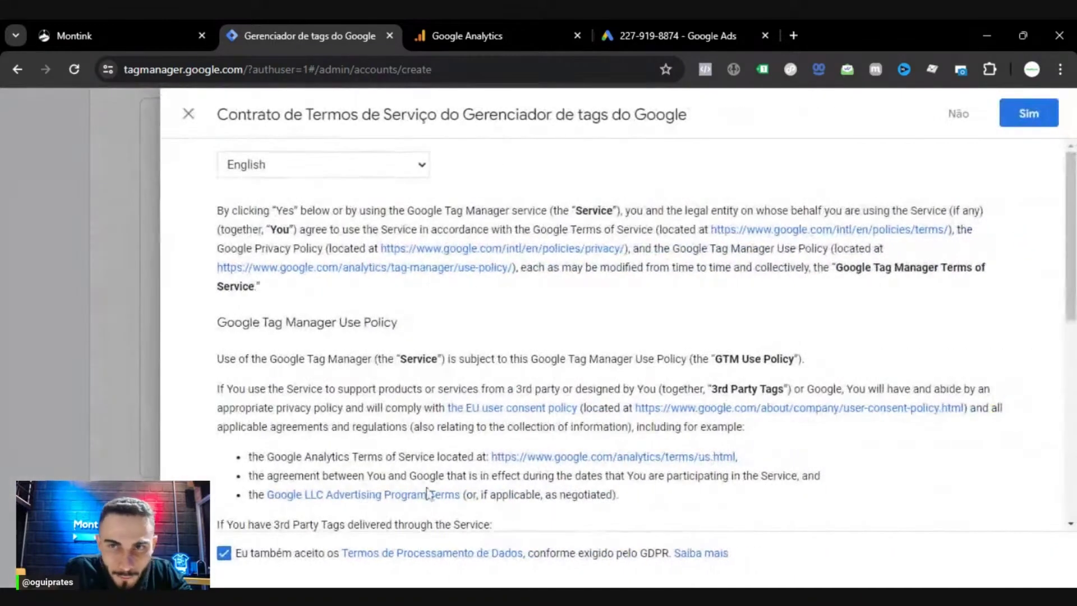
left_click(1027, 119)
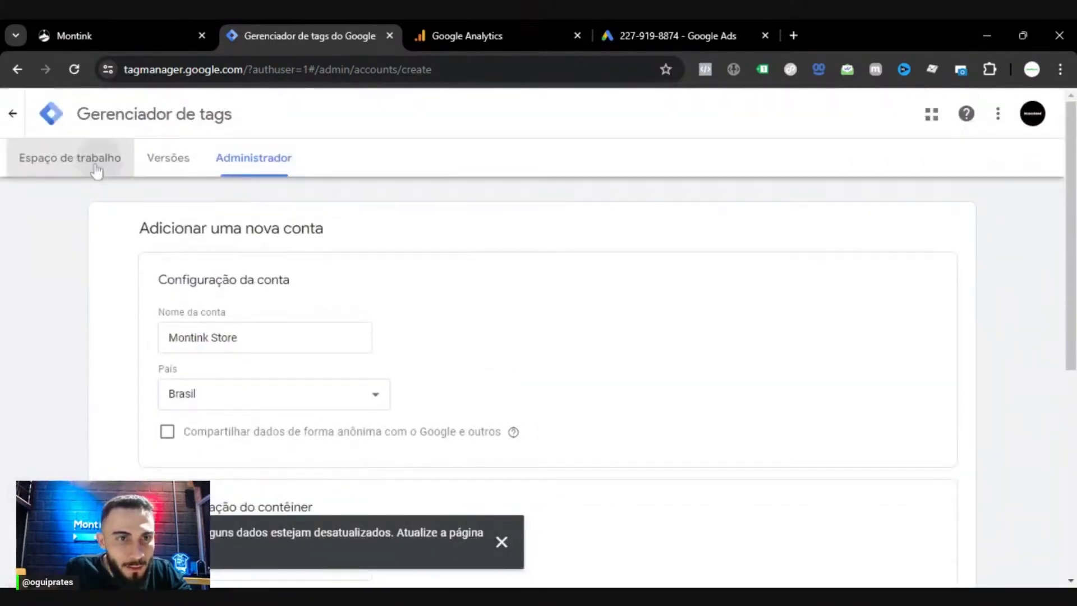
left_click(112, 157)
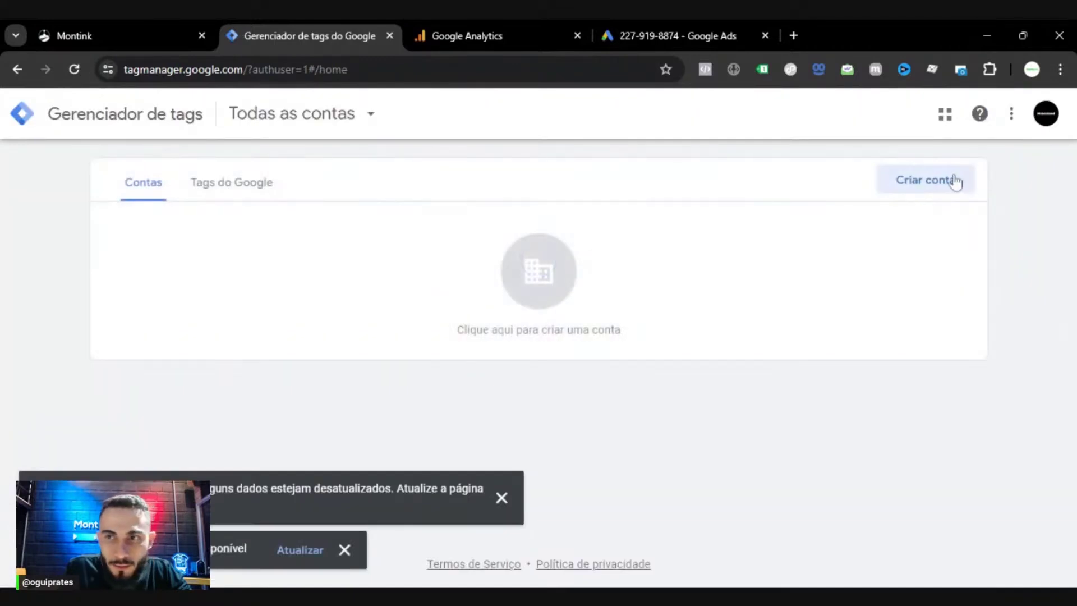
Start a fresh account creation form and name the account "Montink Store".
left_click(953, 179)
left_click(235, 337)
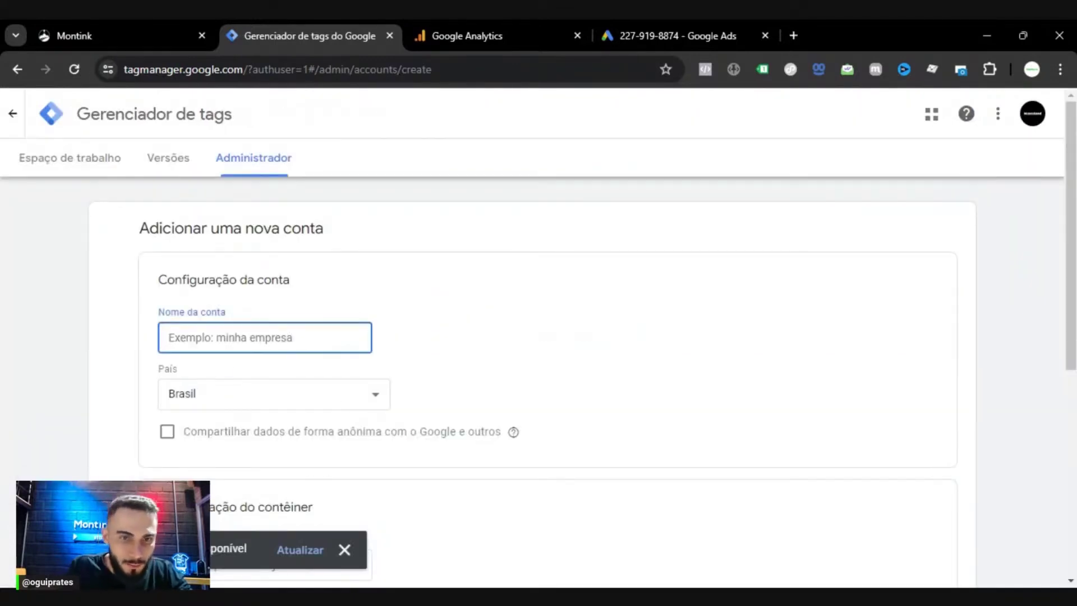
type("Montink Store")
Enter "montink.com" as the container name in the new account form.
scroll(301, 370, "down", 5)
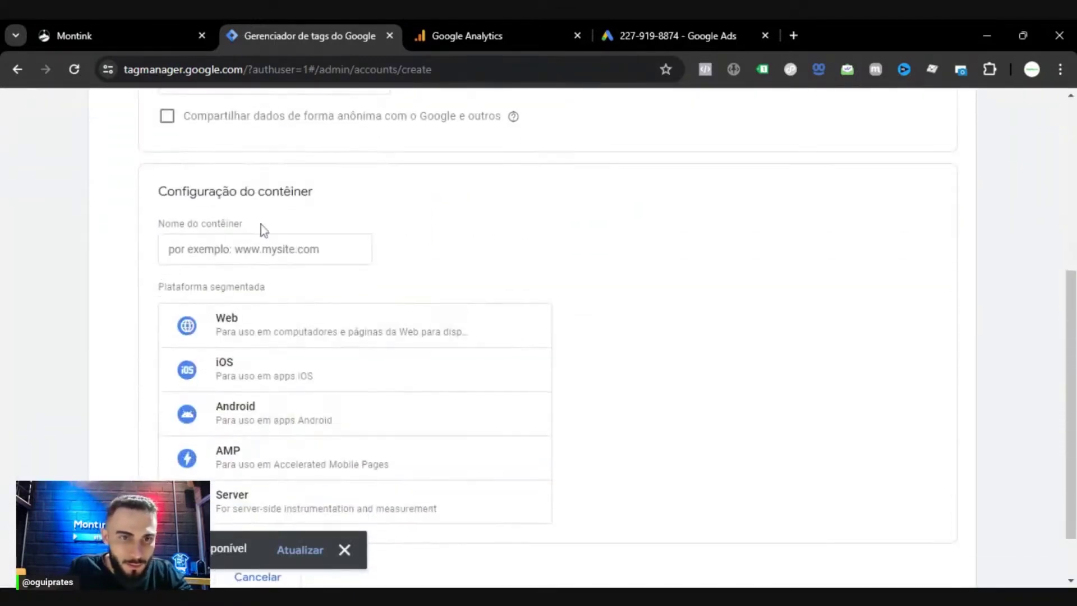
left_click(261, 247)
type("montink.com")
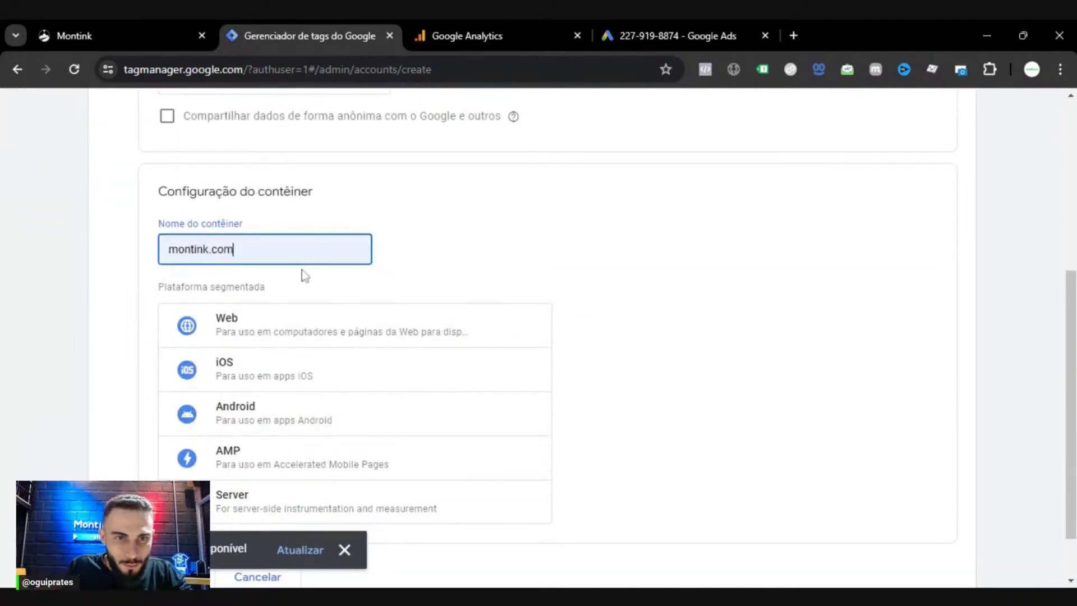
Select Web as the container platform and try to create the account, accepting the terms of service and the data processing terms.
left_click(284, 314)
scroll(257, 416, "down", 1)
left_click(174, 511)
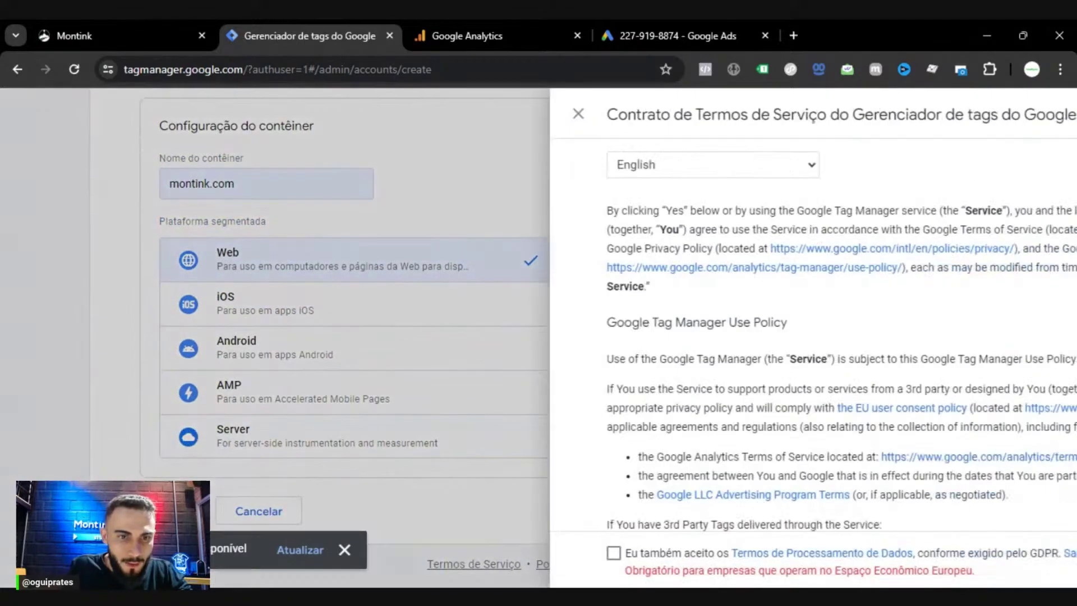
scroll(477, 488, "down", 10)
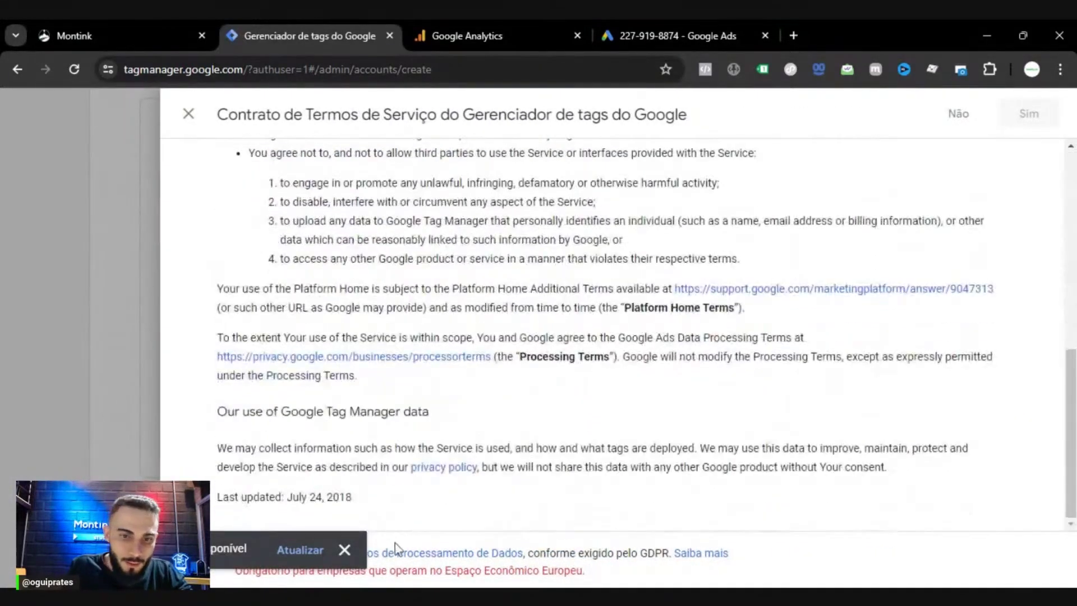
left_click(344, 549)
left_click(223, 553)
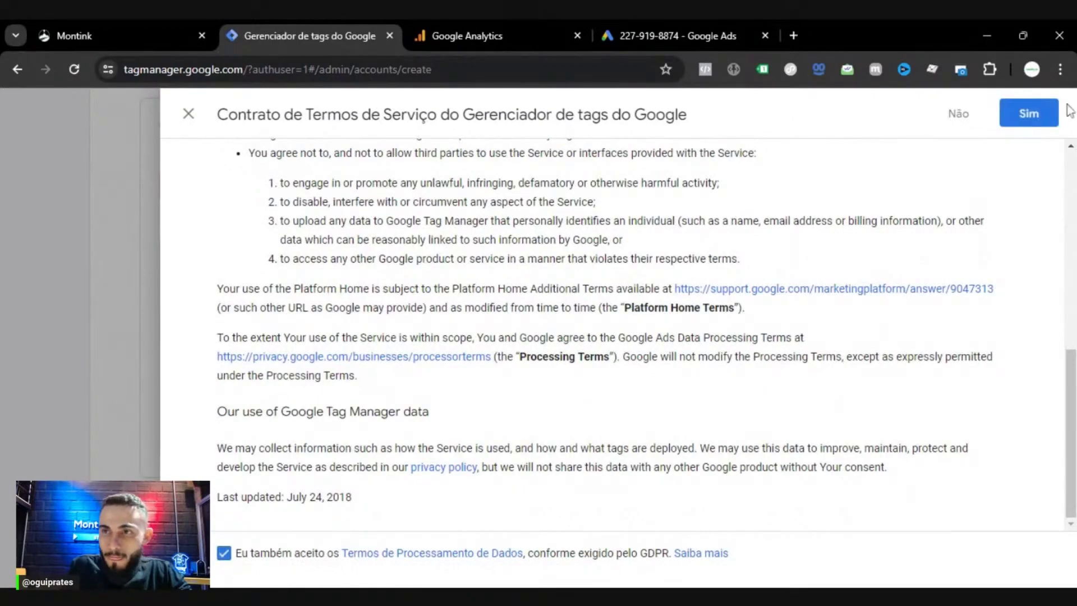
left_click(1043, 115)
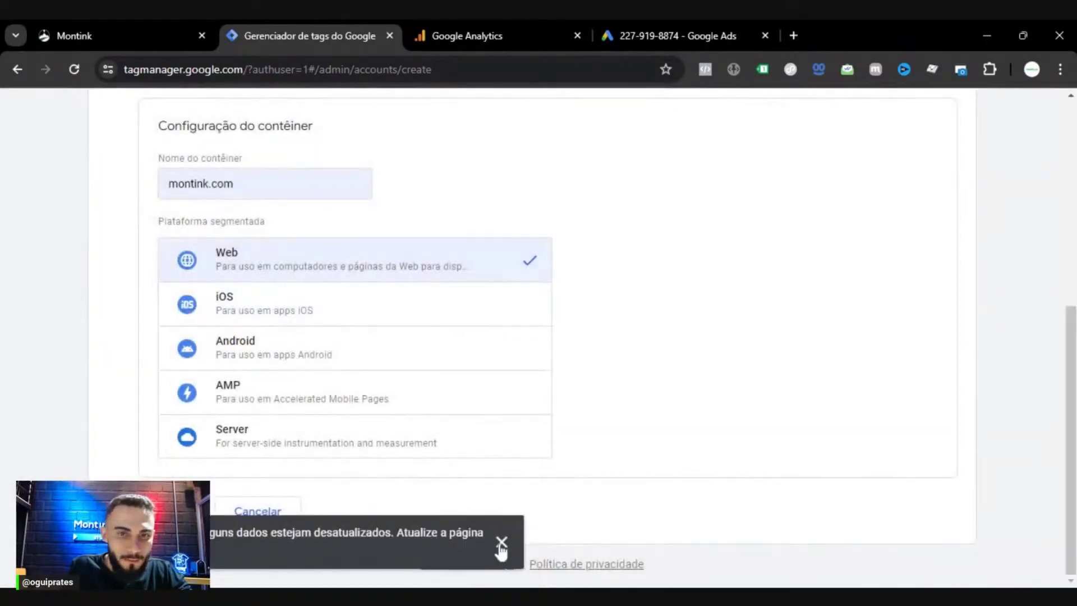
left_click(501, 543)
Review the account name, country, container name and target platform in the new account form.
scroll(480, 477, "up", 7)
scroll(426, 381, "down", 7)
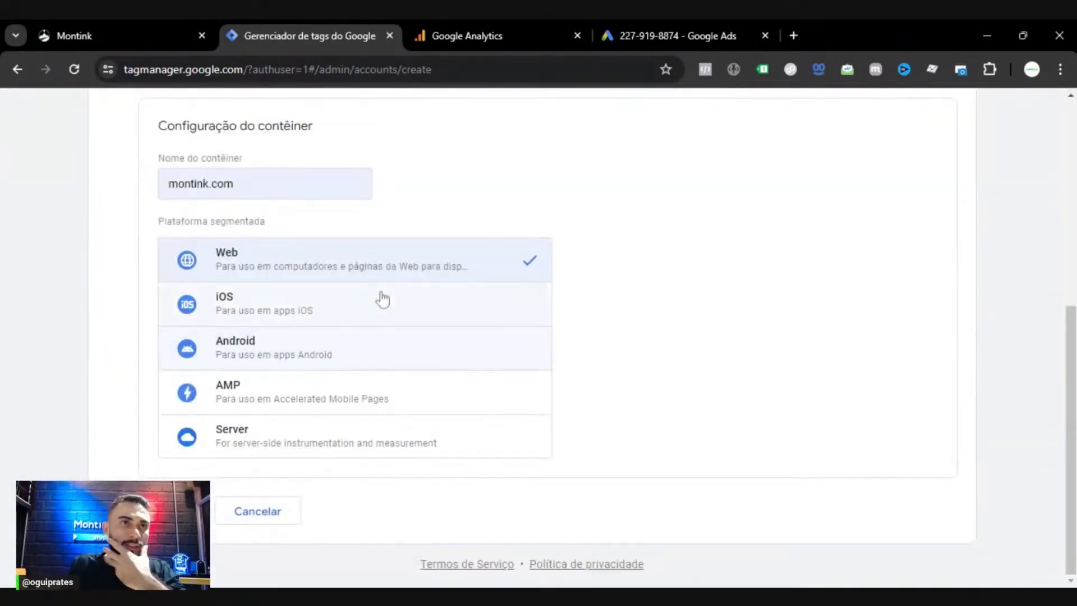
scroll(253, 212, "up", 7)
scroll(303, 256, "down", 4)
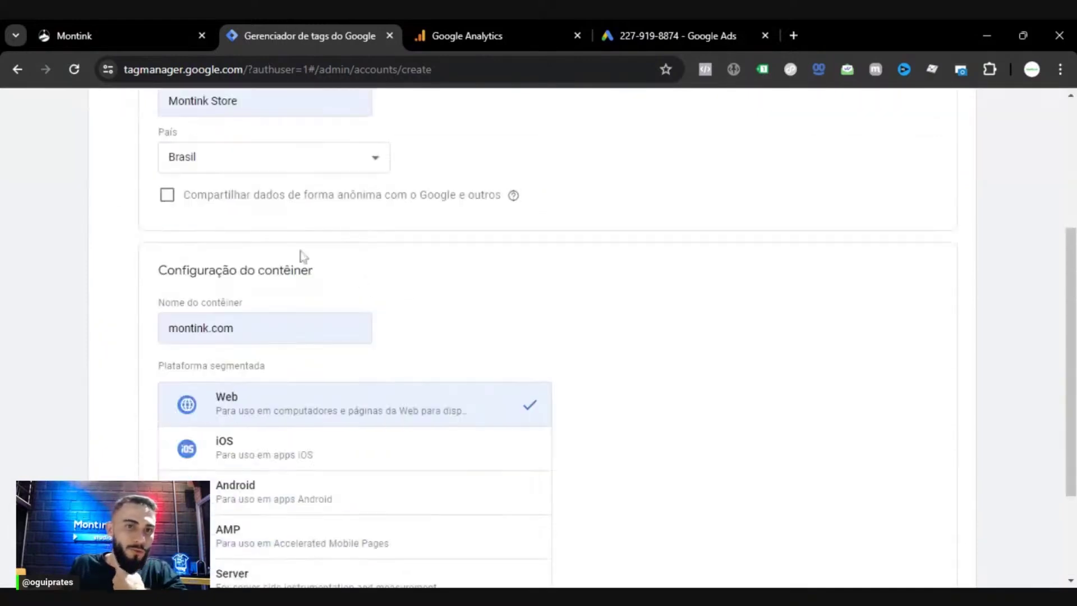
scroll(337, 371, "down", 2)
scroll(337, 381, "up", 5)
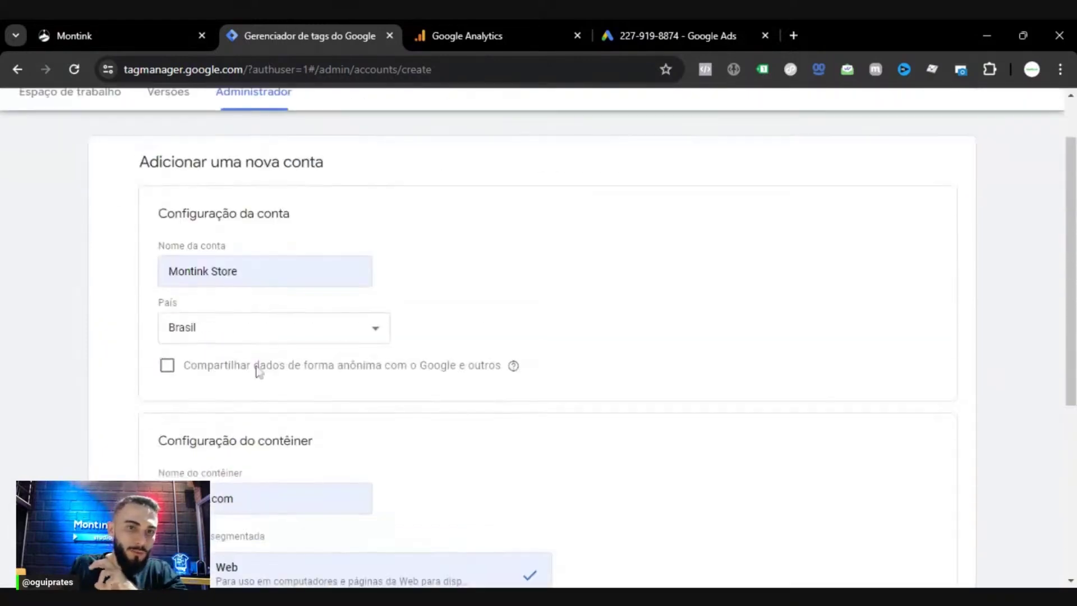
scroll(258, 371, "down", 5)
left_click(236, 184)
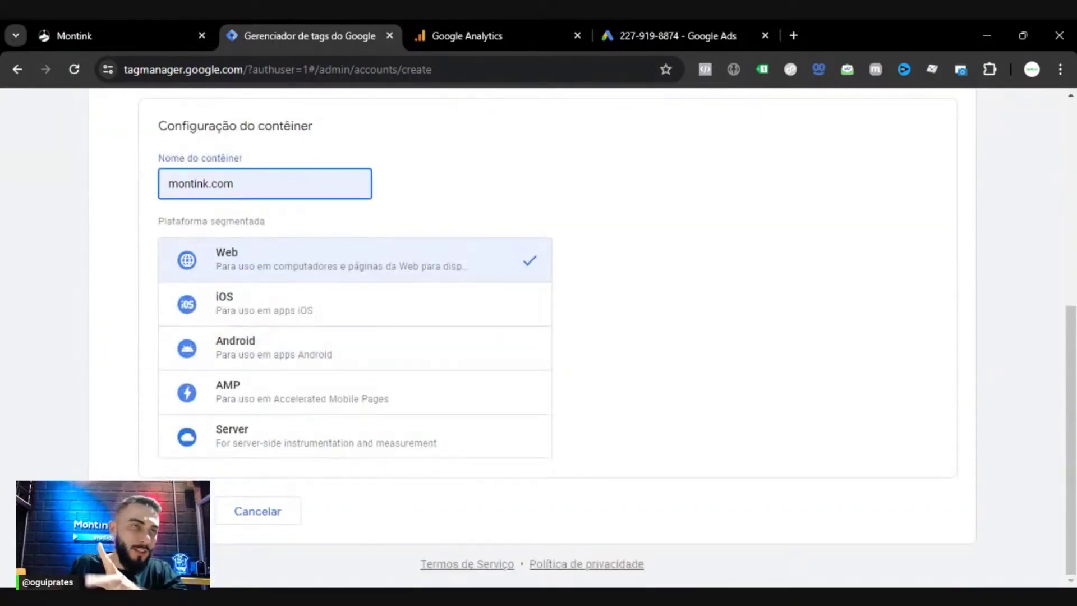
scroll(307, 217, "up", 2)
scroll(543, 314, "down", 1)
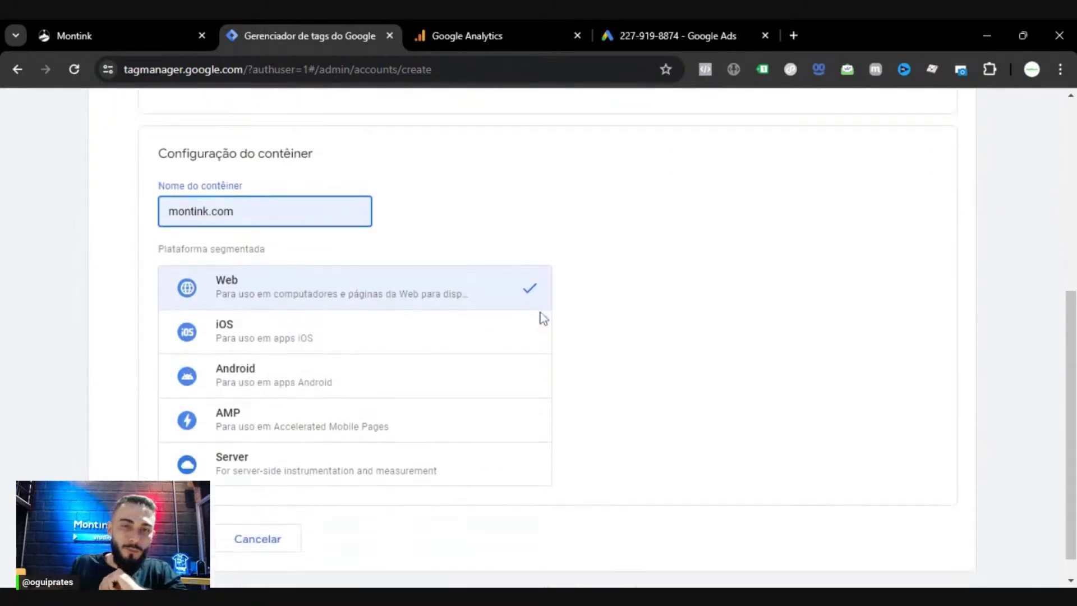
scroll(577, 274, "up", 5)
scroll(477, 359, "down", 3)
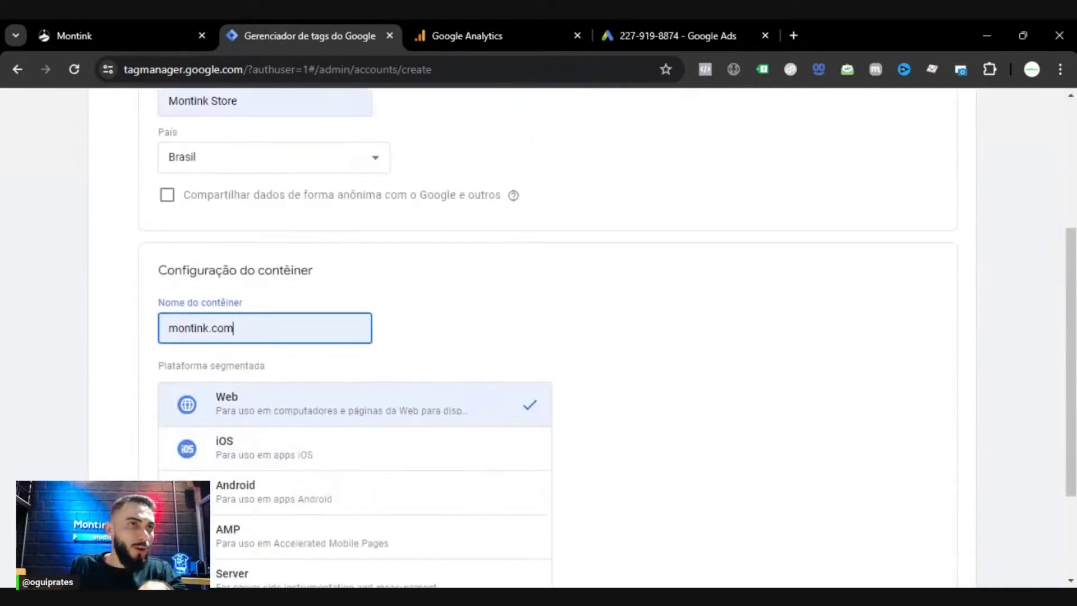
Try once more to create the Montink Store account from the unchanged form.
scroll(247, 360, "down", 3)
left_click(185, 511)
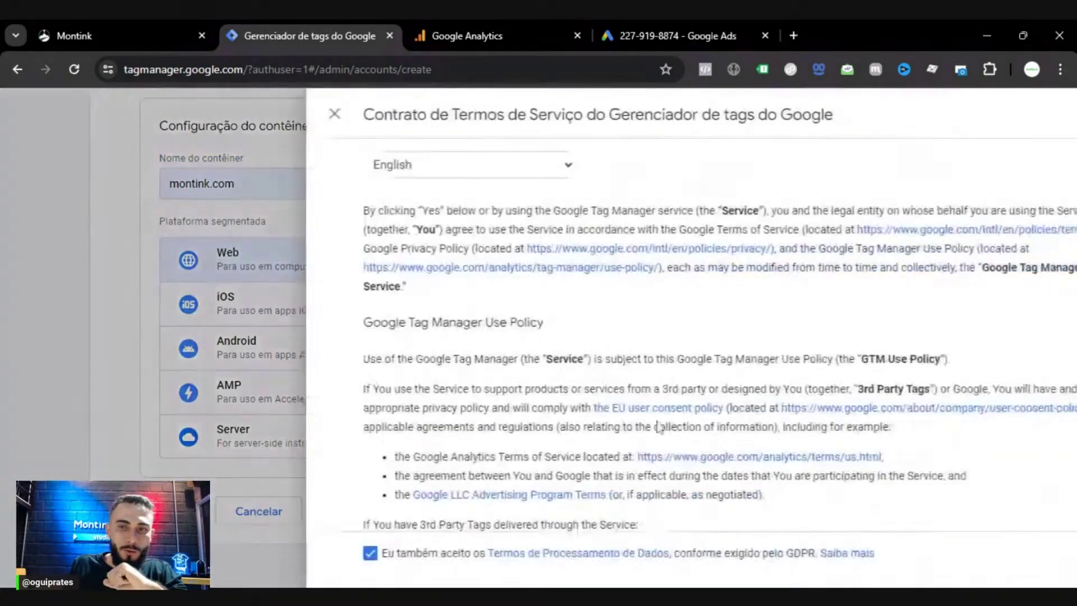
scroll(746, 252, "down", 9)
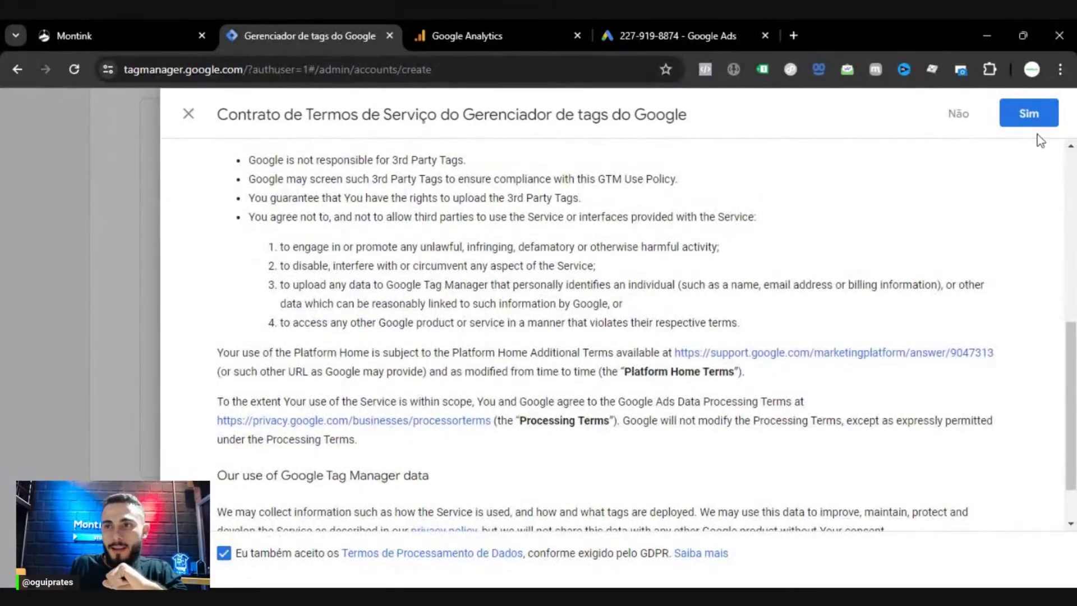
left_click(188, 114)
scroll(1029, 112, "up", 4)
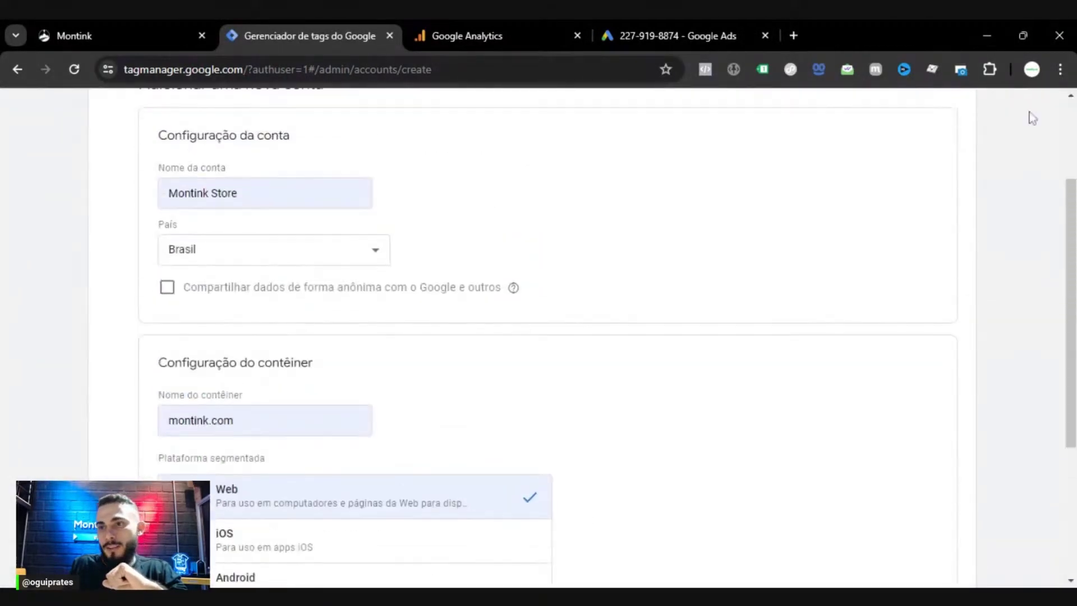
Switch to the other signed-in Google account and open its antidor.website container.
scroll(1029, 112, "up", 2)
left_click(1032, 113)
left_click(883, 206)
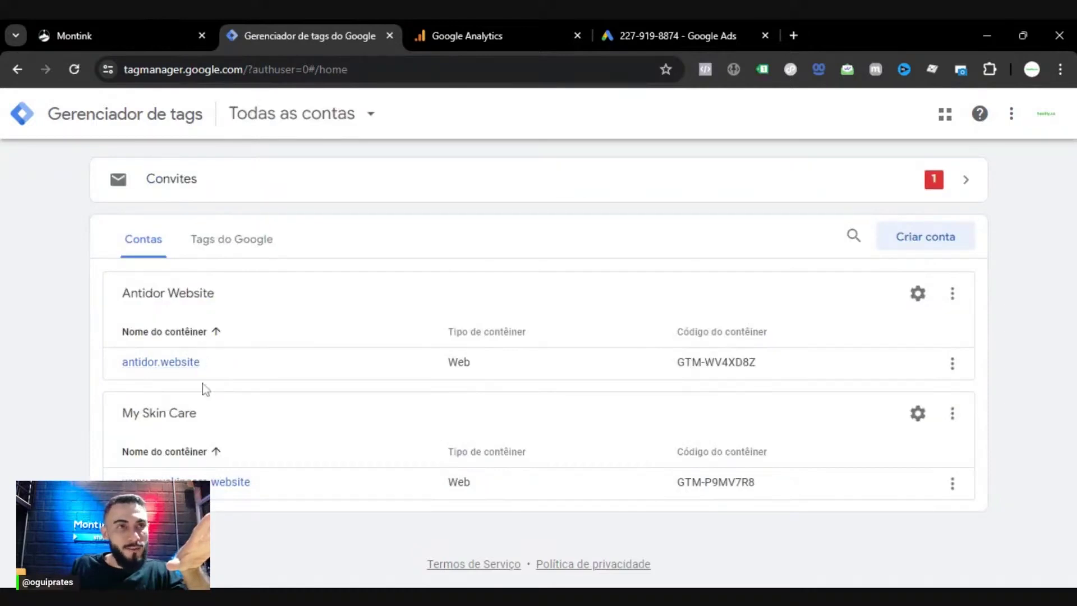
left_click(188, 364)
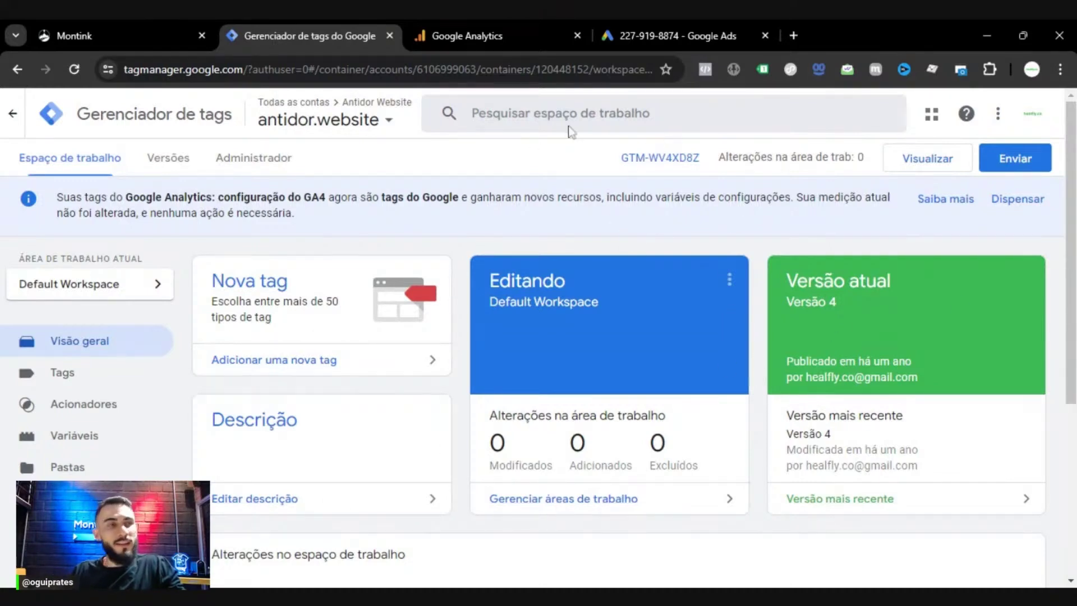
Check the container's installation code, copy the container ID, and open the container's tag list.
left_click(662, 161)
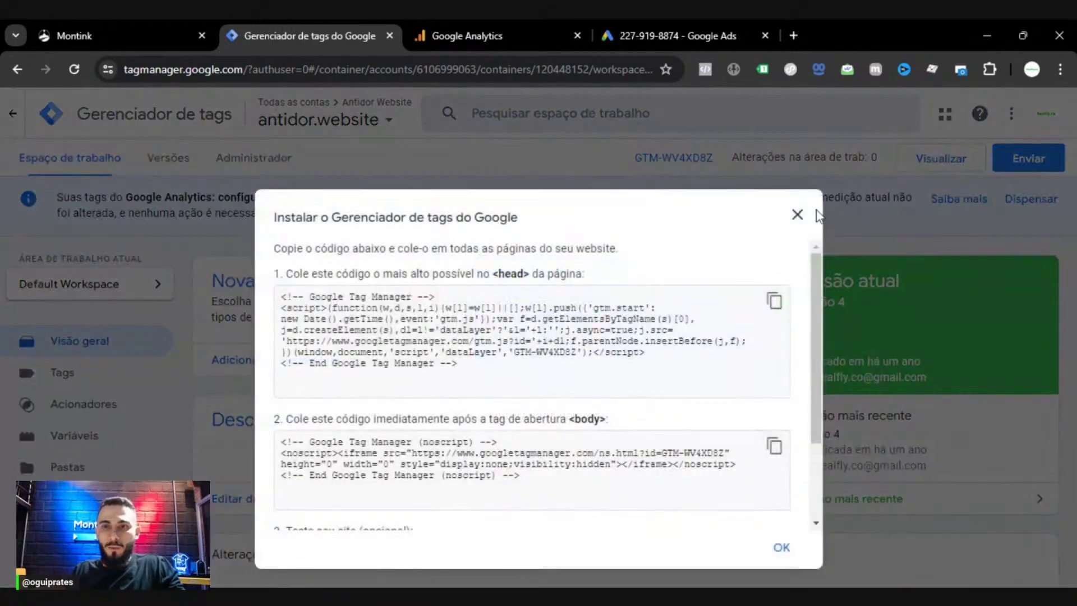
left_click(797, 216)
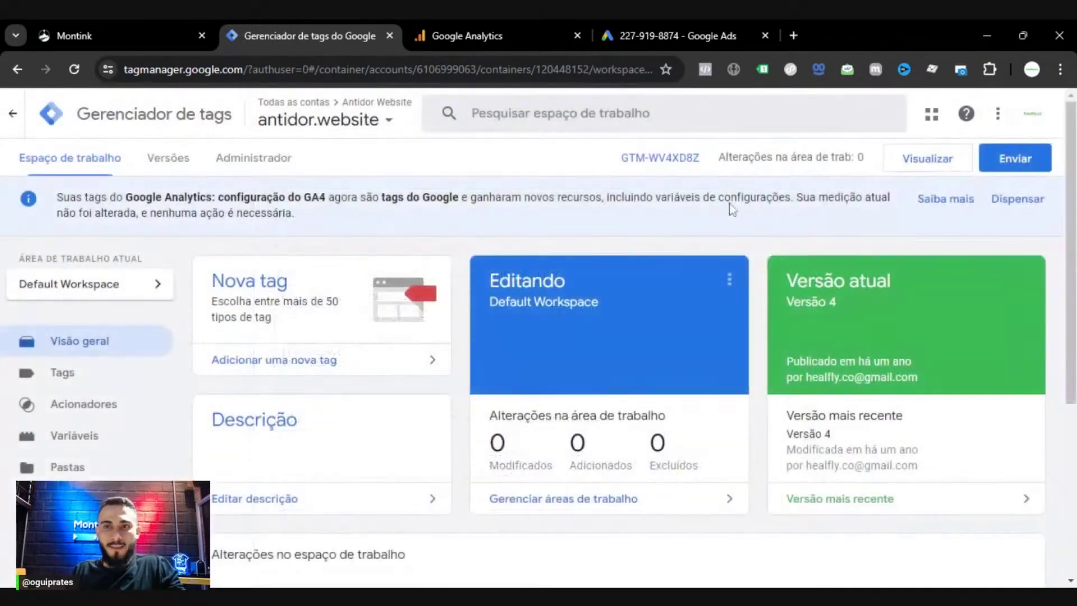
mouse_move(603, 145)
left_mouse_down()
mouse_move(671, 154)
mouse_move(621, 143)
left_mouse_up()
key("ctrl+c")
left_click(708, 140)
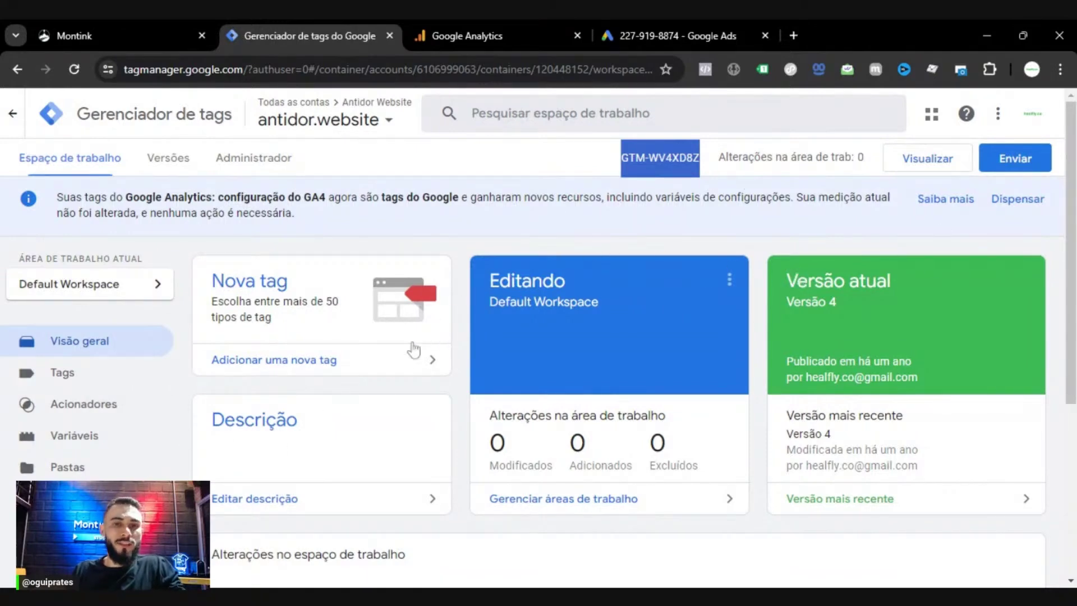
left_click(62, 377)
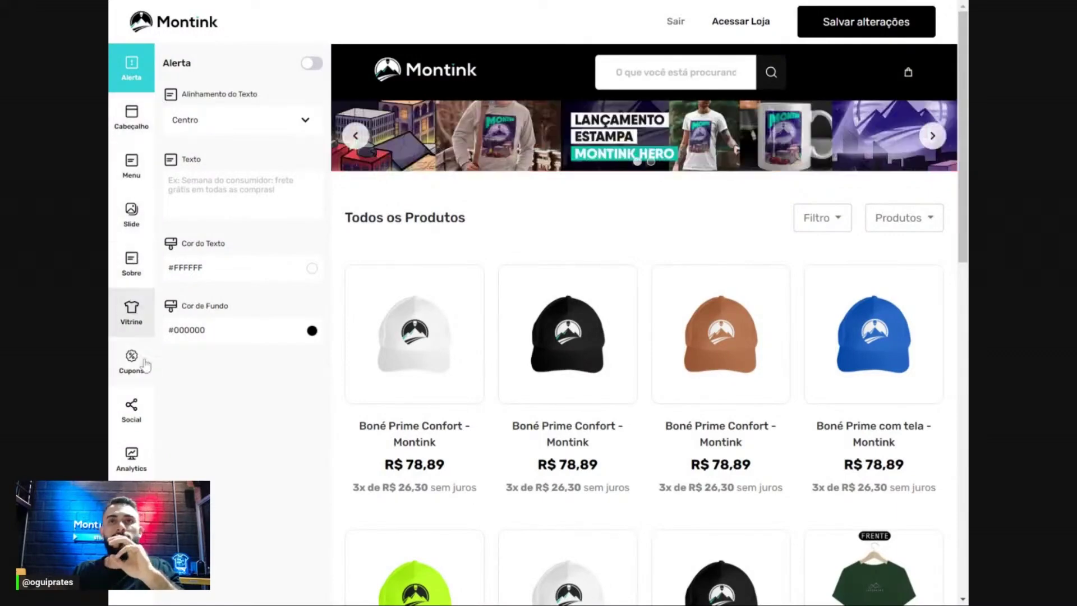
In the Montink store editor, paste the copied container ID as the Gtag Manager ID in the Analytics settings and save the changes.
left_click(132, 468)
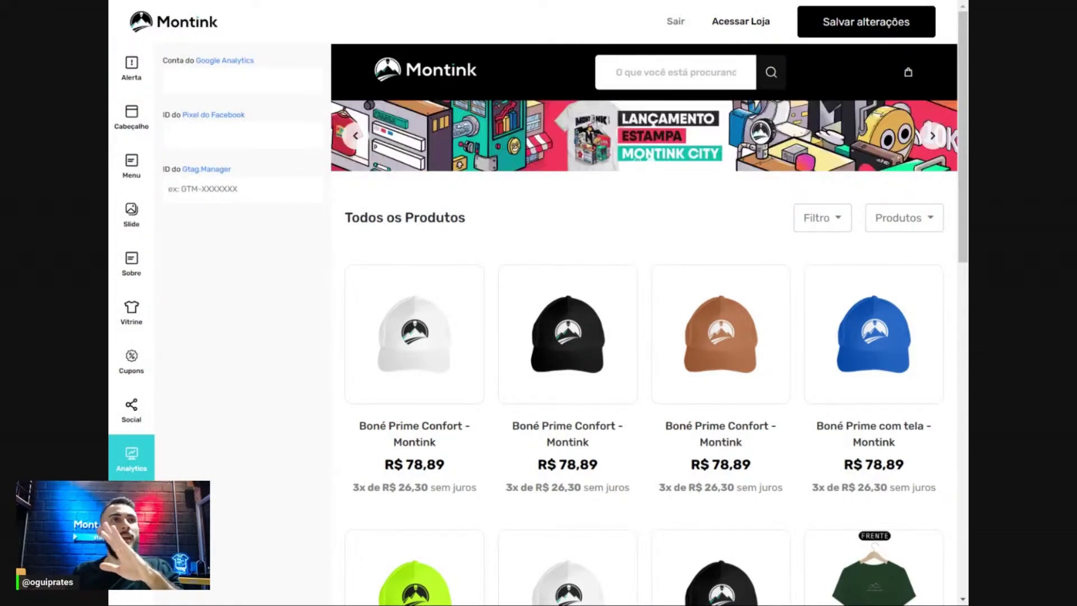
key("ctrl+v")
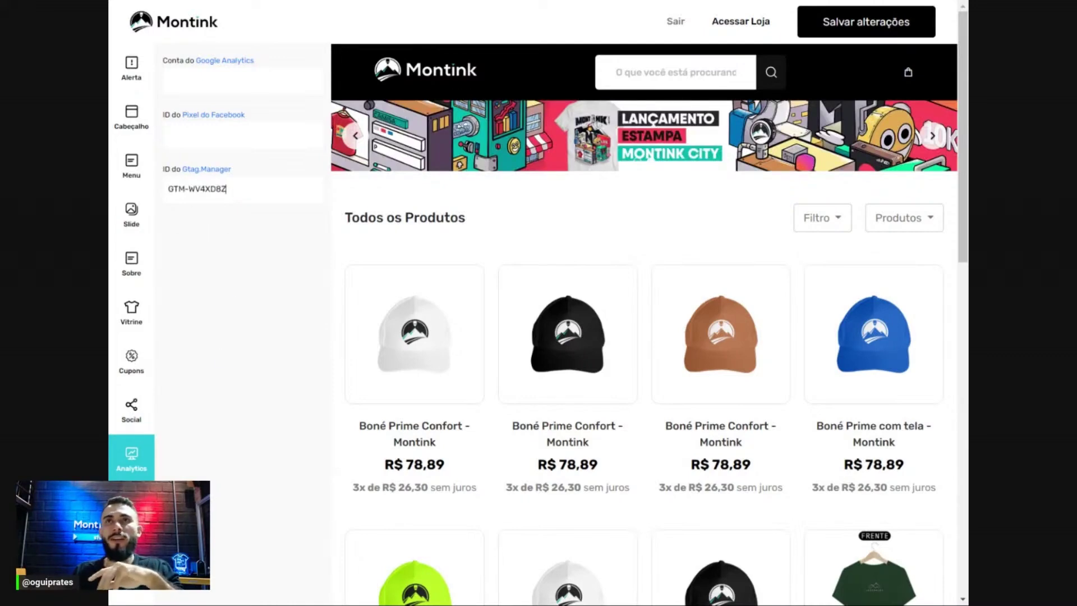
left_click(850, 28)
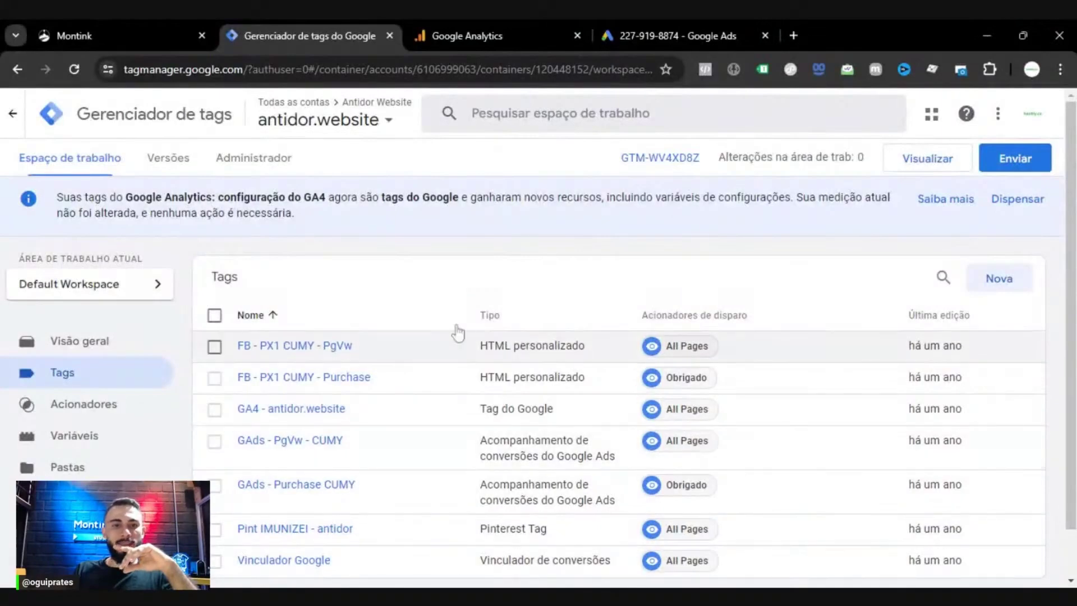
Delete all existing tags from the antidor.website container in Tag Manager.
scroll(342, 442, "down", 1)
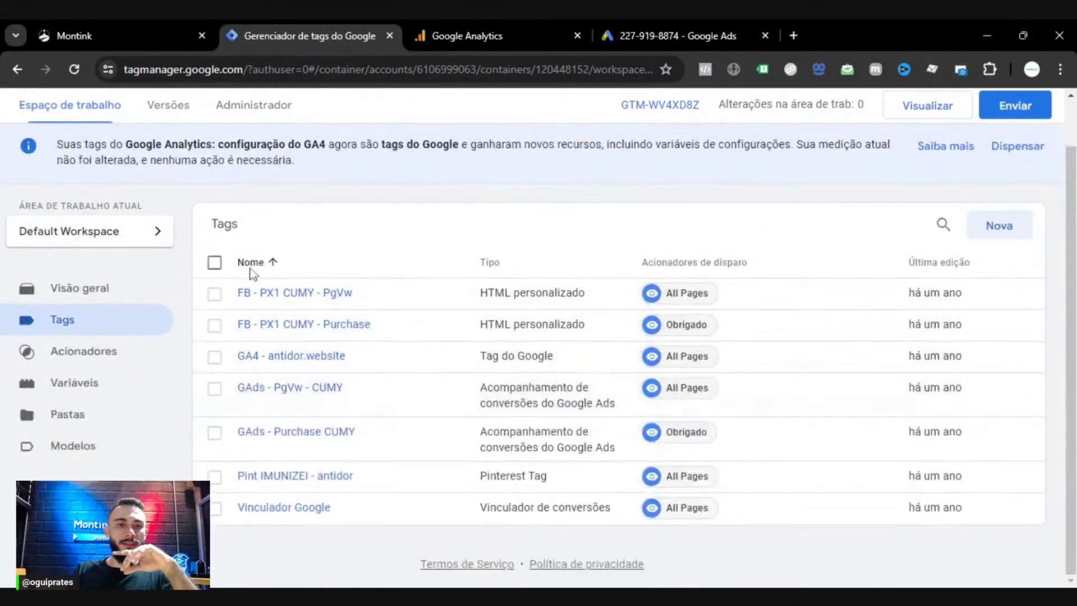
left_click(214, 262)
left_click(985, 225)
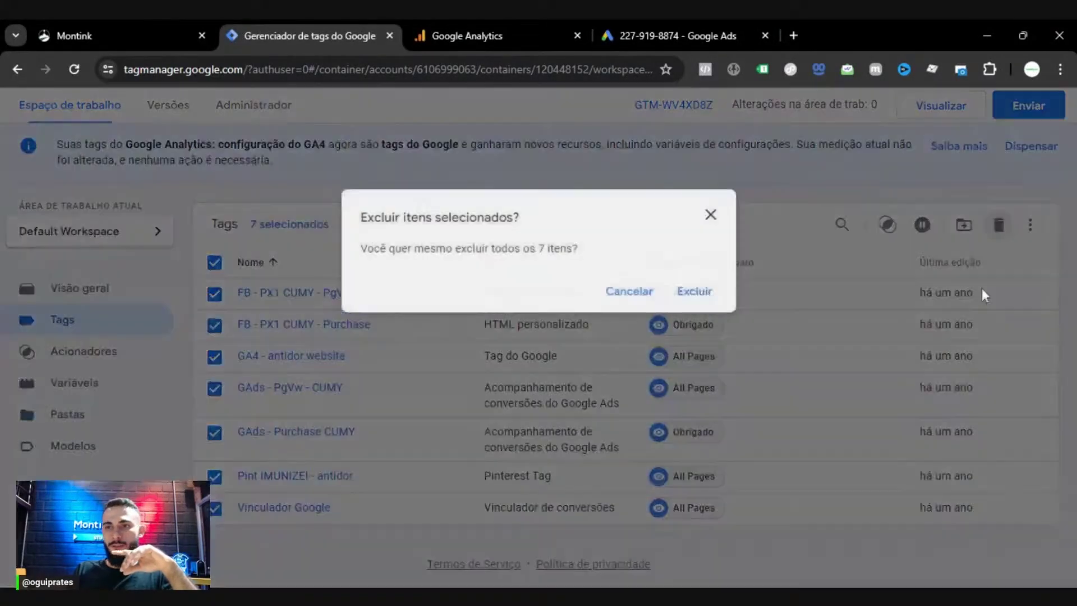
left_click(692, 290)
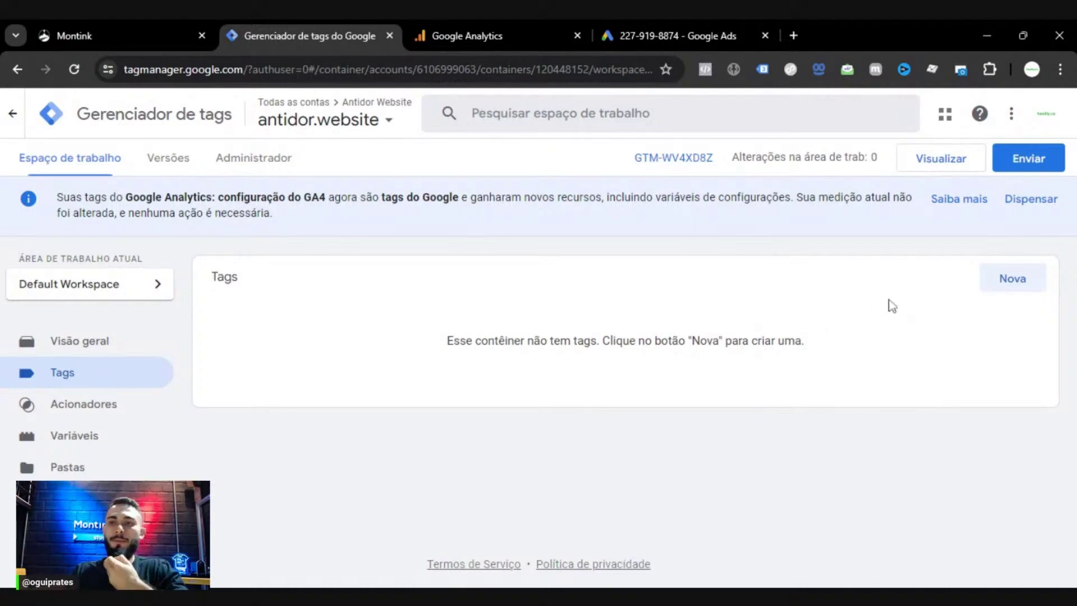
Start a new tag of the Google Ads conversion tracking type (Acompanhamento de conversões do Google Ads).
left_click(1012, 279)
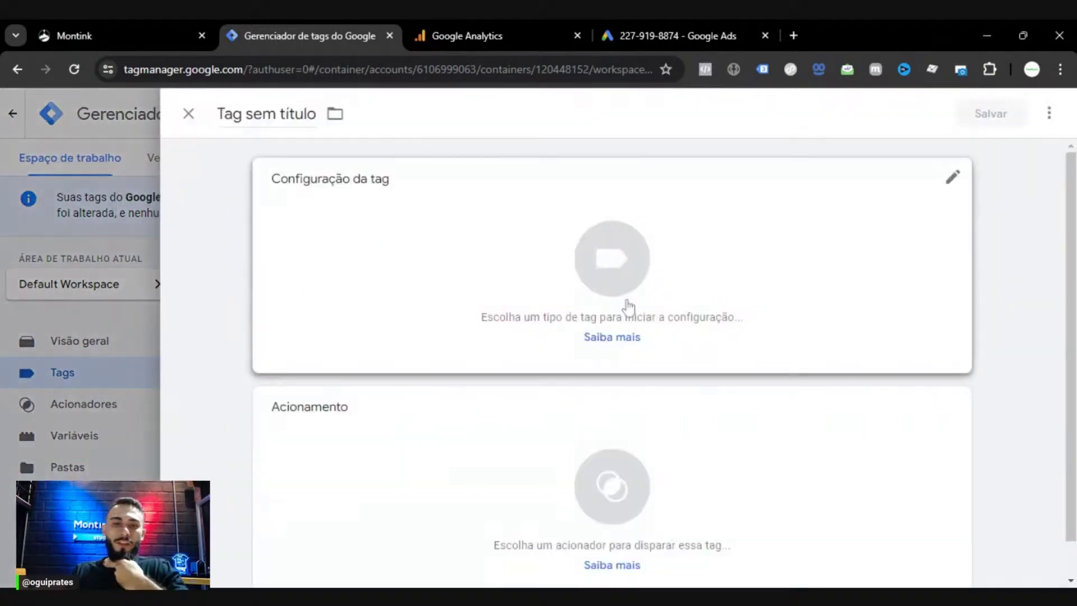
left_click(375, 266)
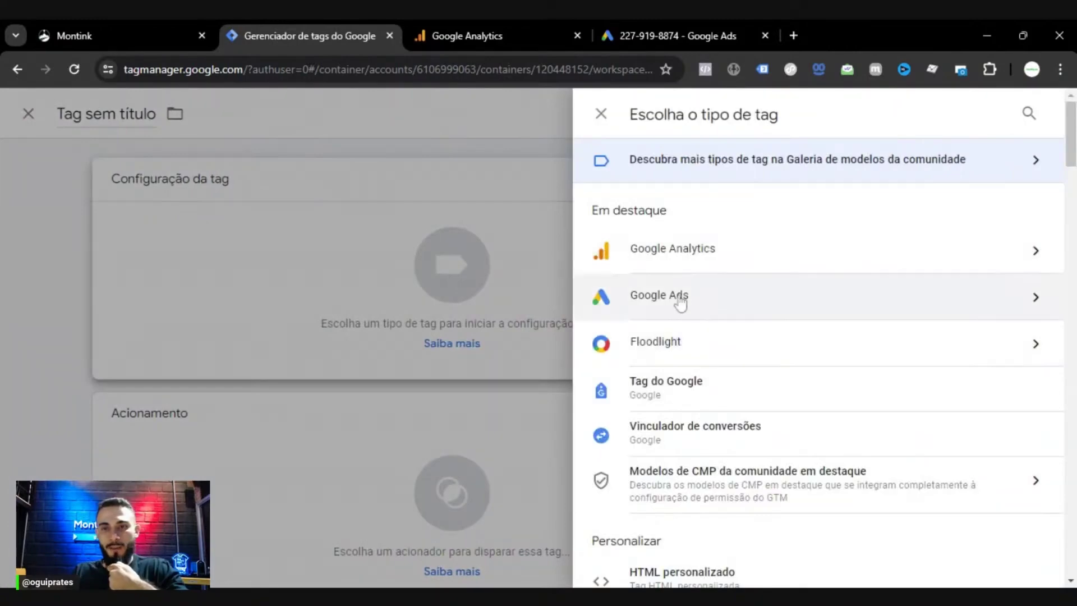
left_click(679, 304)
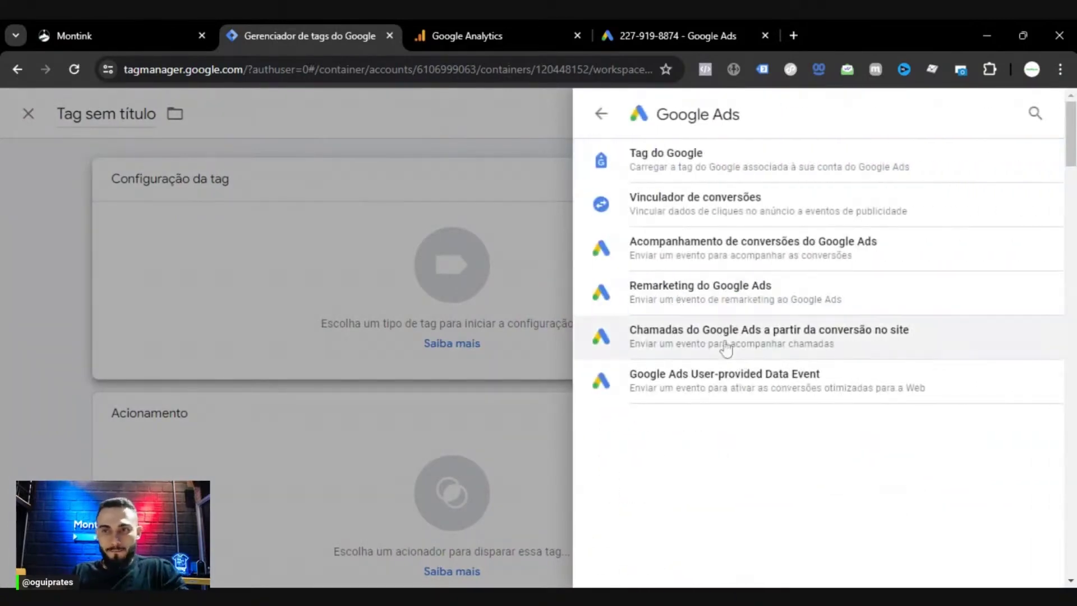
left_click(839, 259)
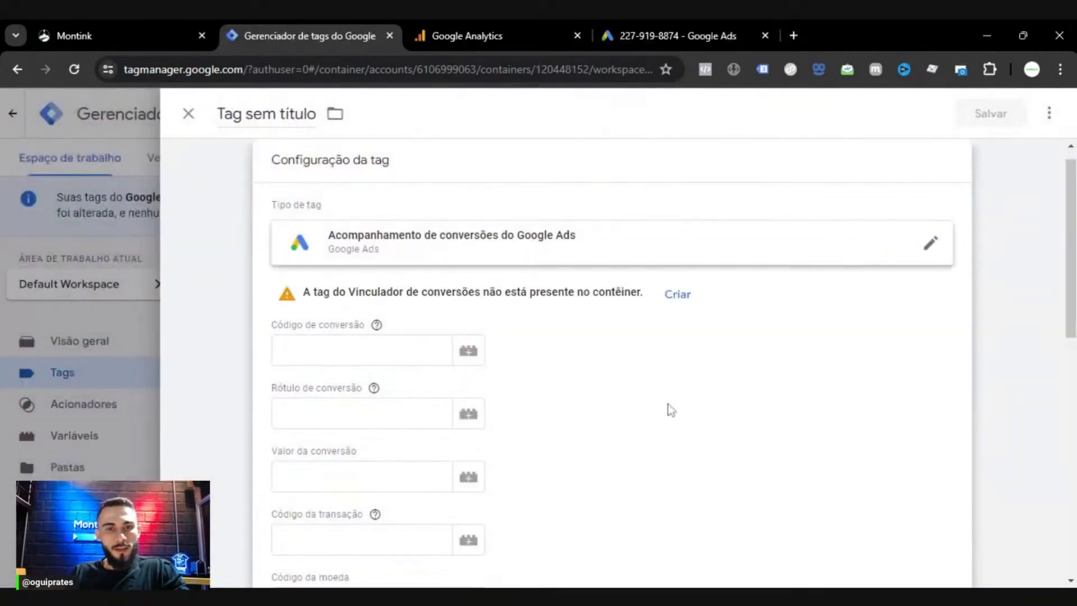
scroll(342, 369, "down", 2)
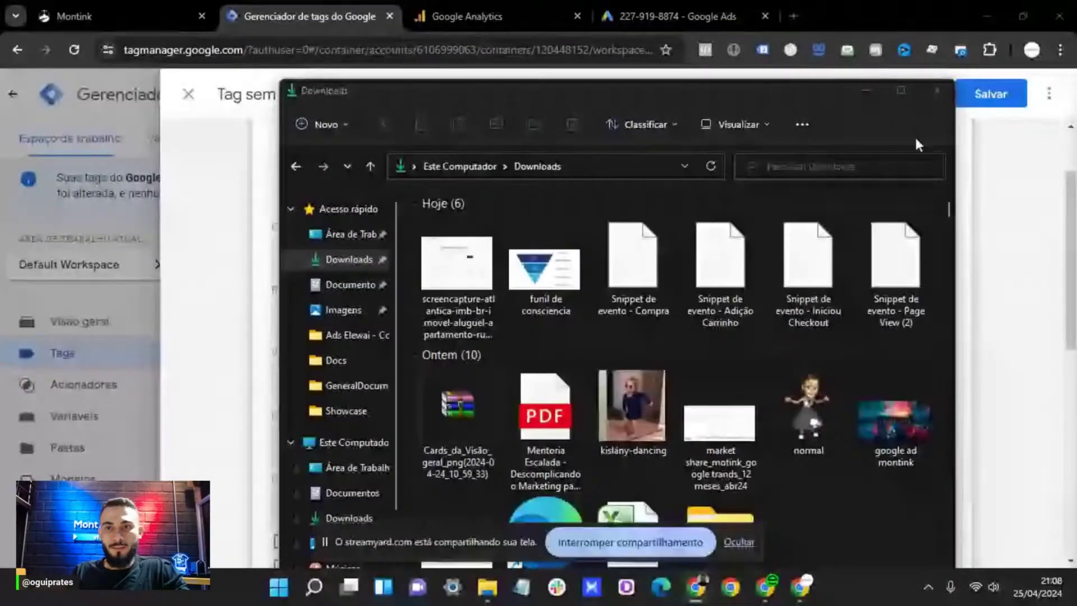
Open the file "Snippet de evento - Compra" from the Downloads folder and enlarge its window to show the whole snippet.
left_click(861, 90)
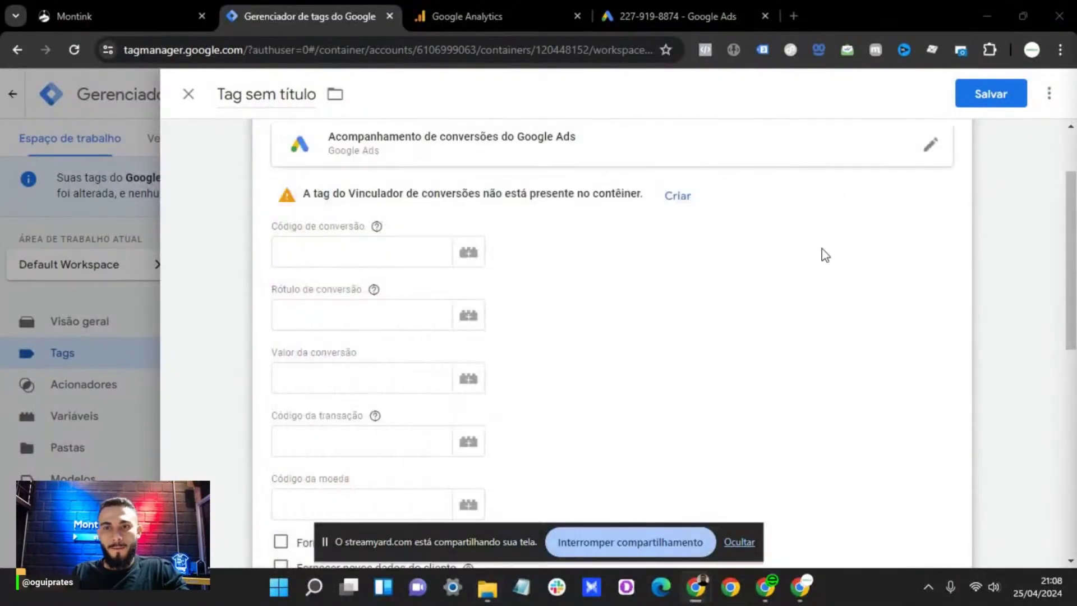
left_click(740, 543)
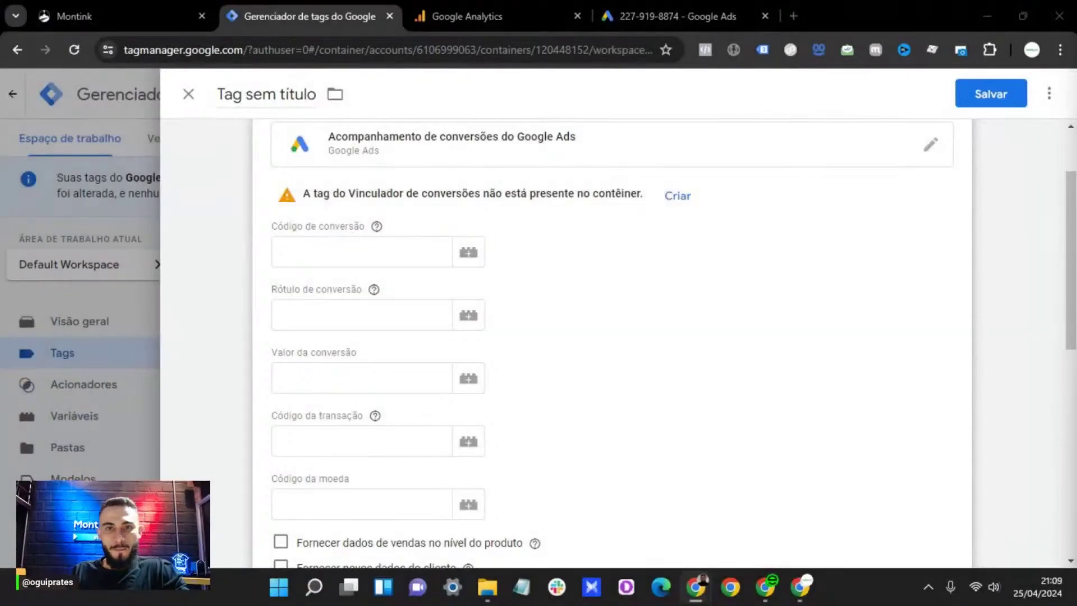
left_click(488, 587)
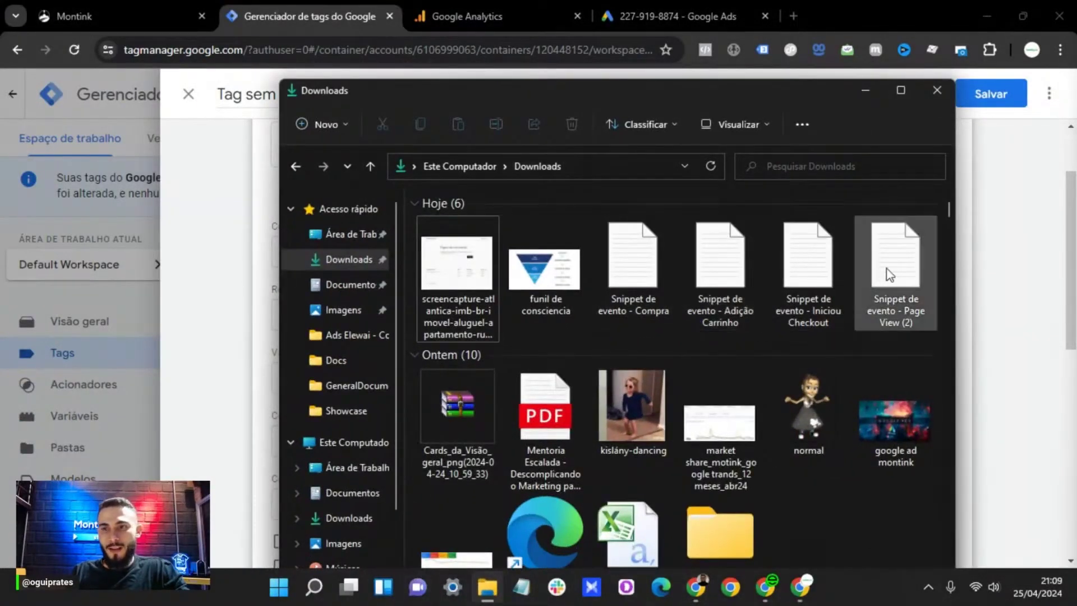
double_click(627, 283)
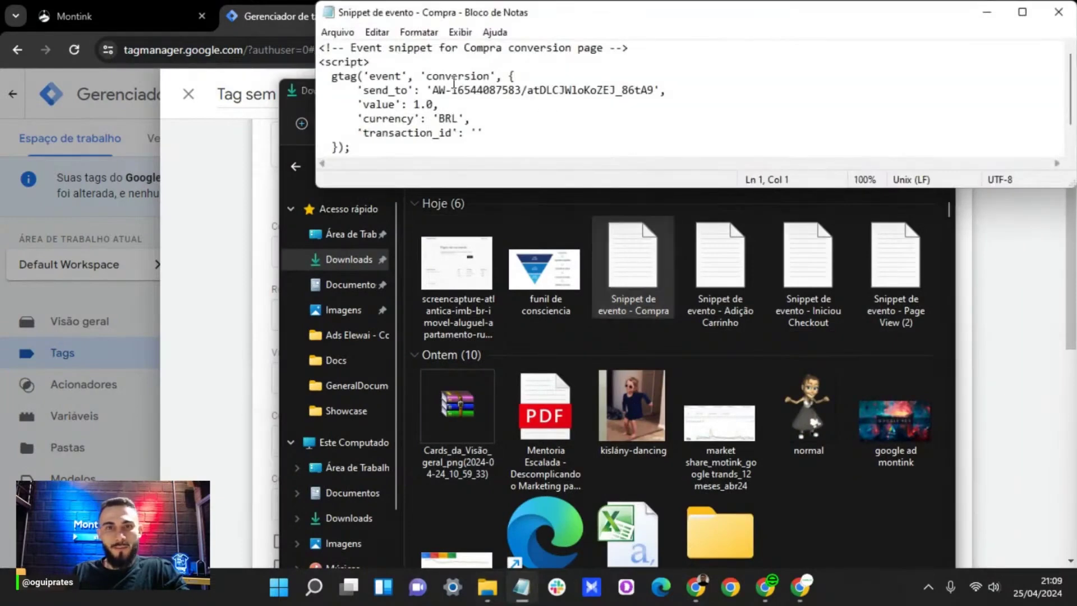
left_click_drag(469, 188, 476, 333)
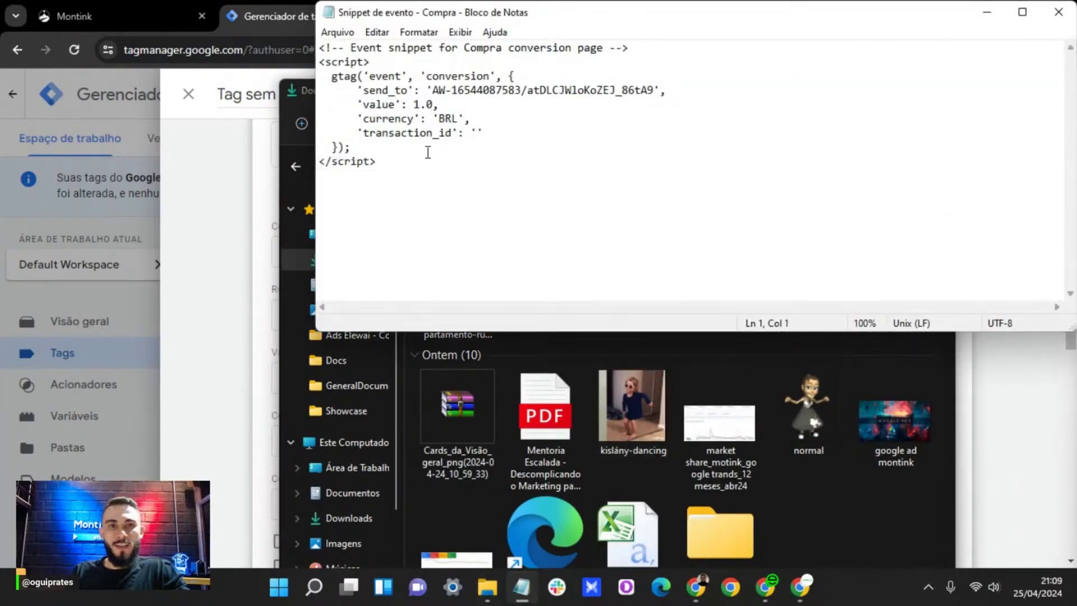
Put the snippet windows away, discard the unsaved Google Ads conversion tag and open the container's triggers (Acionadores).
left_click(987, 12)
left_click(174, 366)
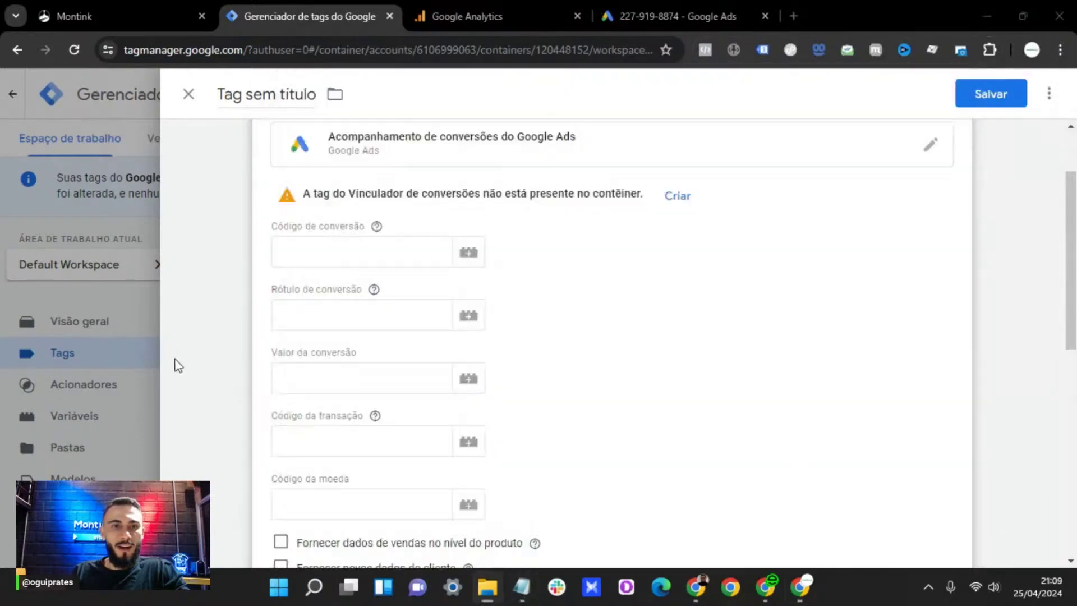
mouse_move(486, 600)
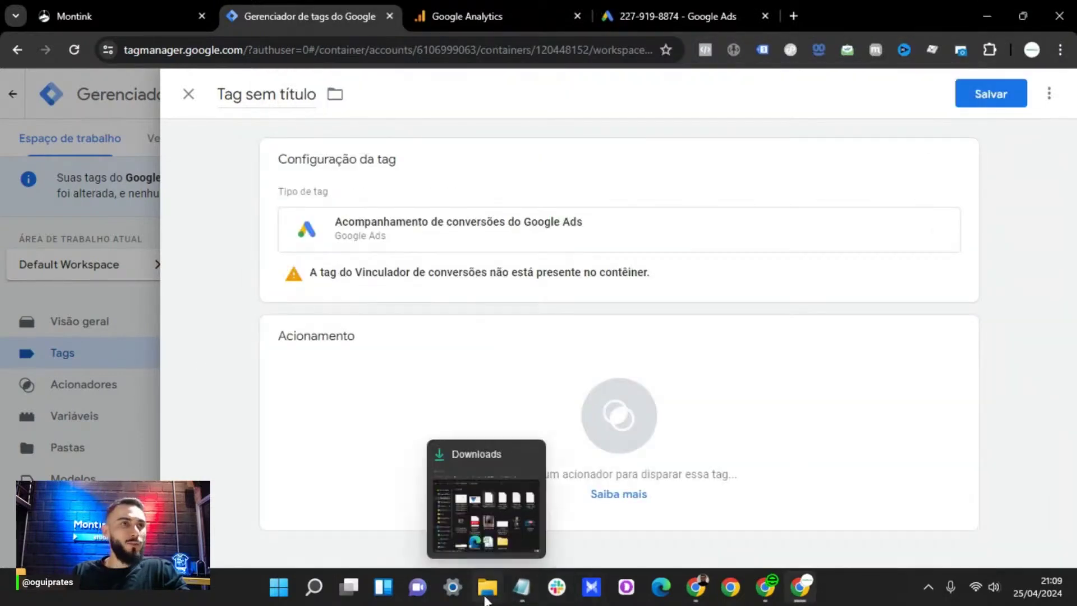
left_click(188, 95)
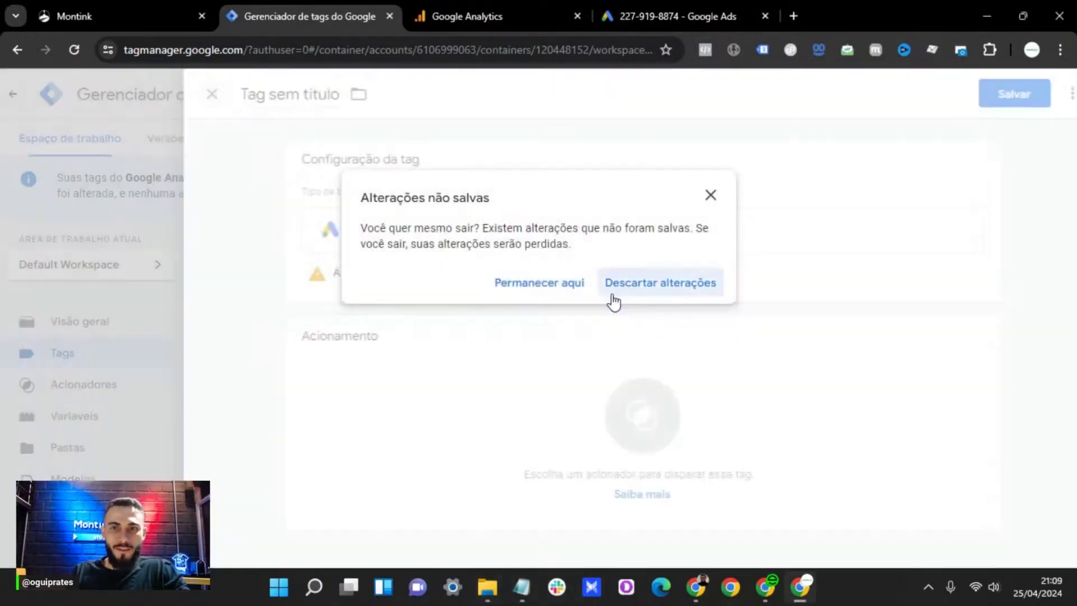
left_click(613, 291)
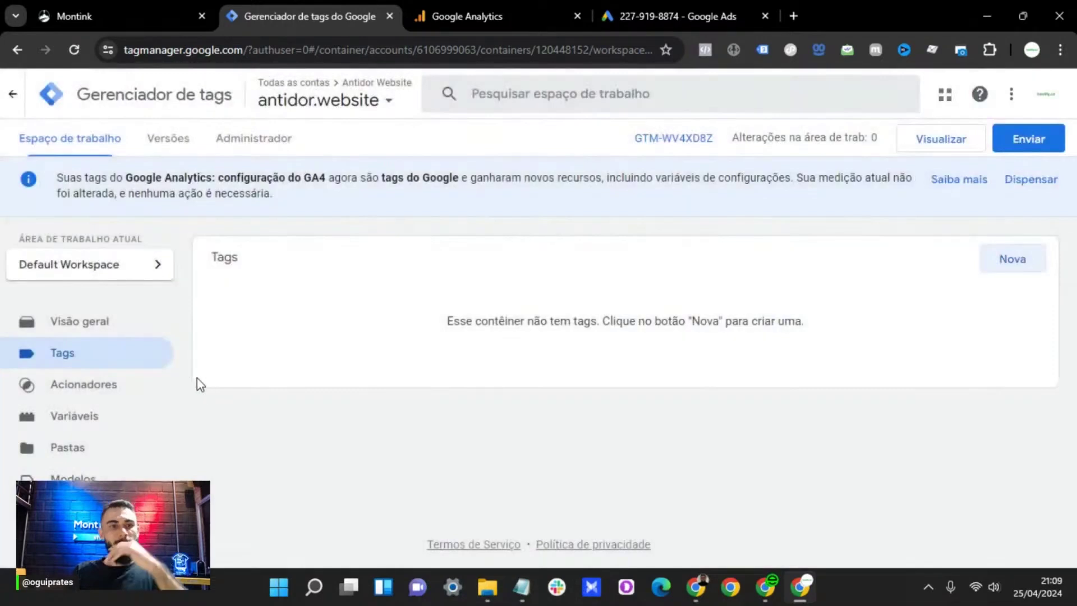
left_click(110, 386)
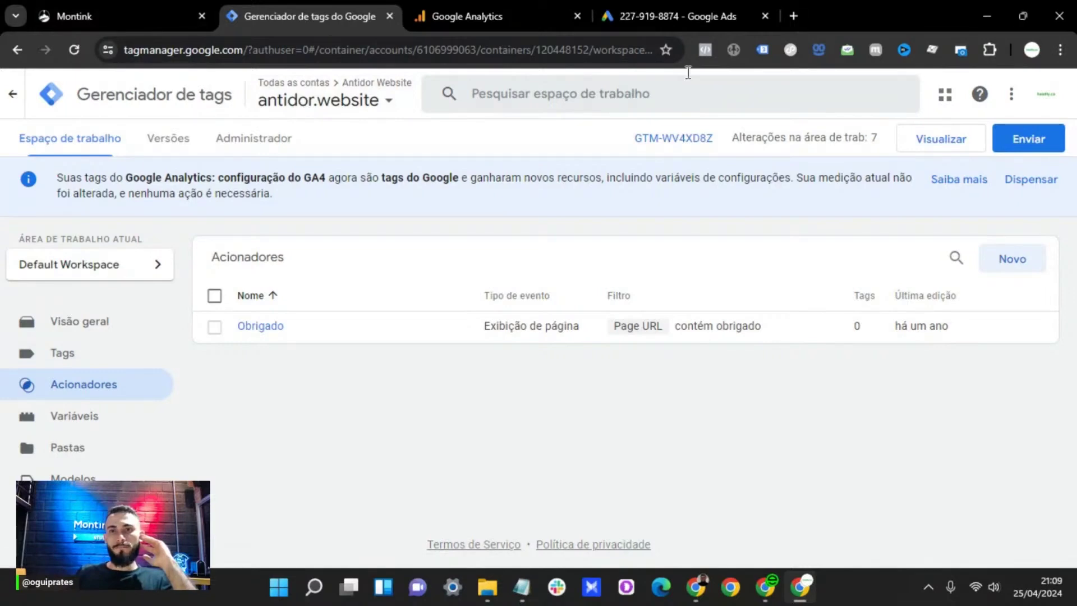
Search Google for "nrdik oficiial" in a new browser tab and open the Nordk Original store.
left_click(793, 16)
type("nr")
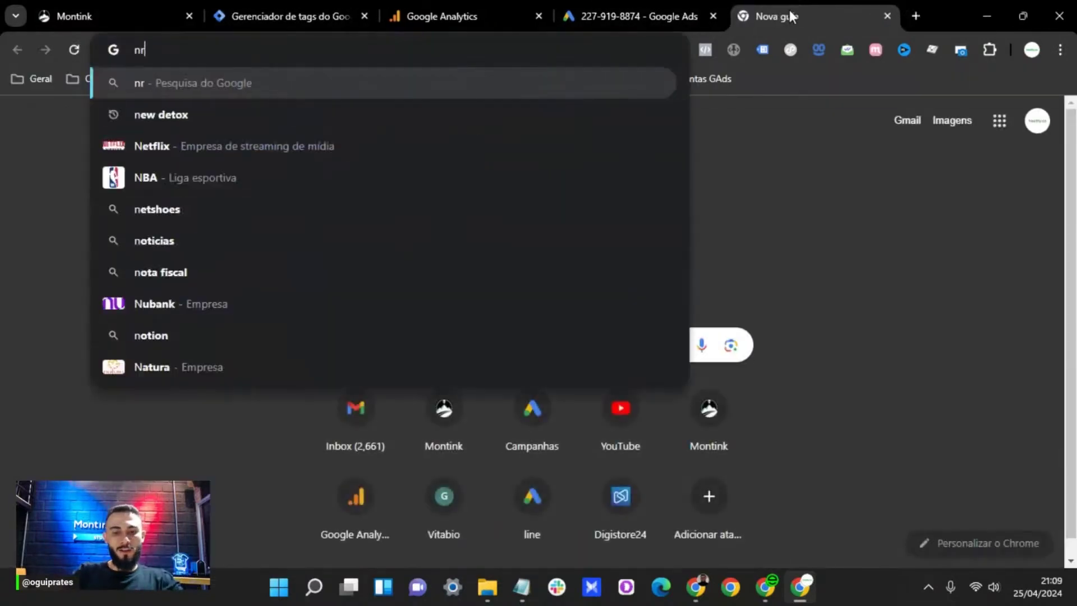
type("dik ")
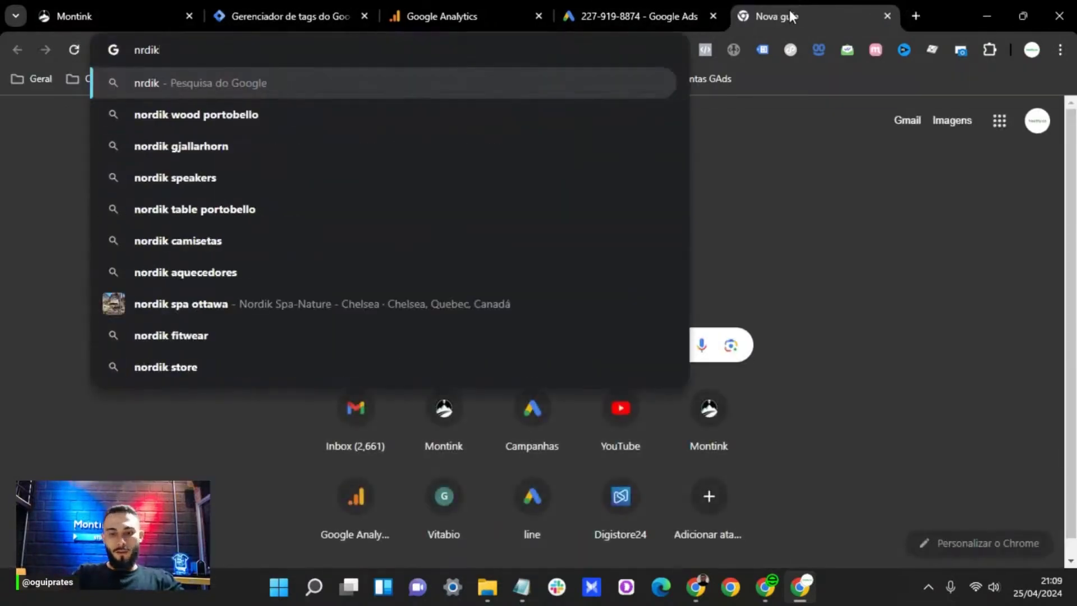
type("oficiial")
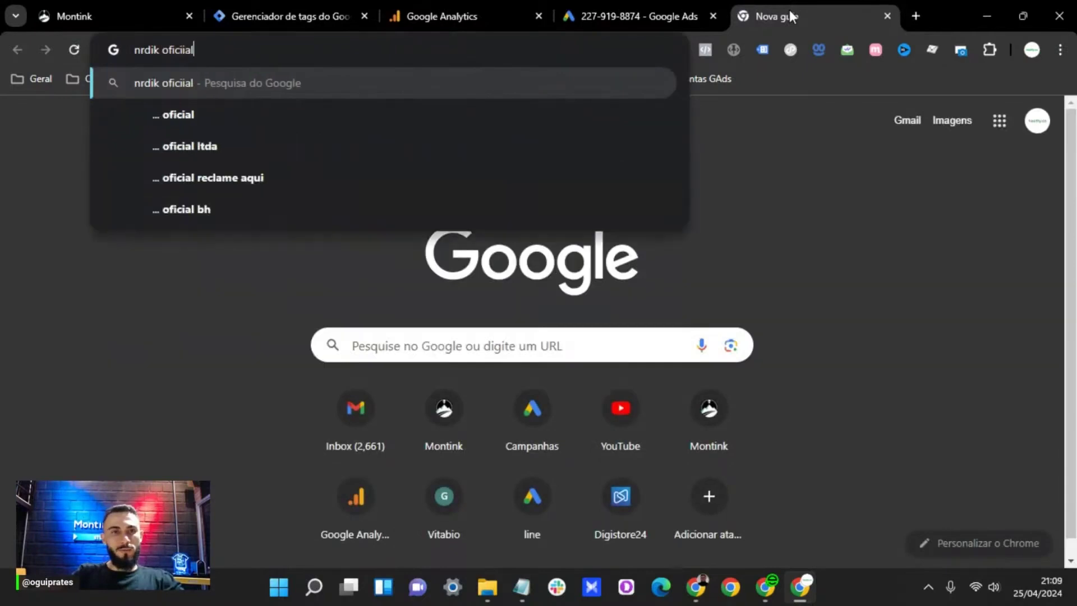
key("Return")
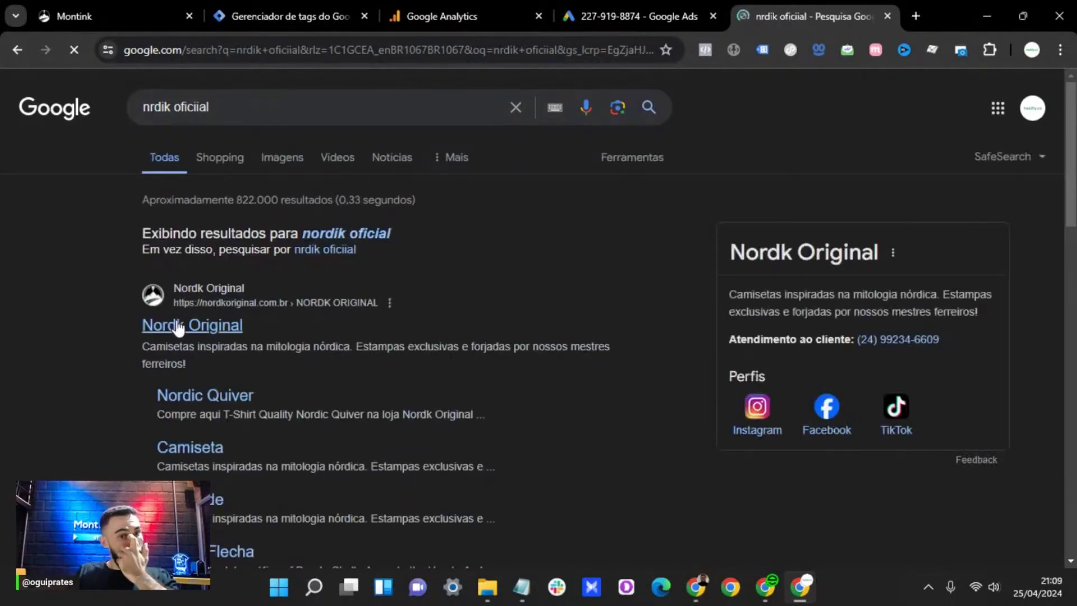
left_click(183, 327)
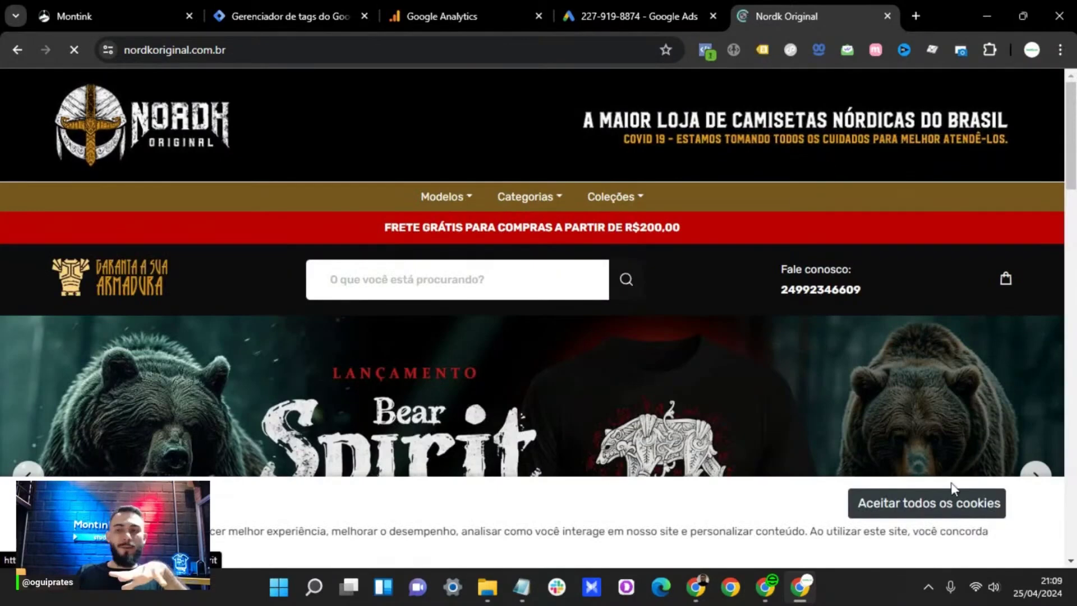
Accept the store's cookies and inspect the pixels on its home page with Meta Pixel Helper.
left_click(942, 520)
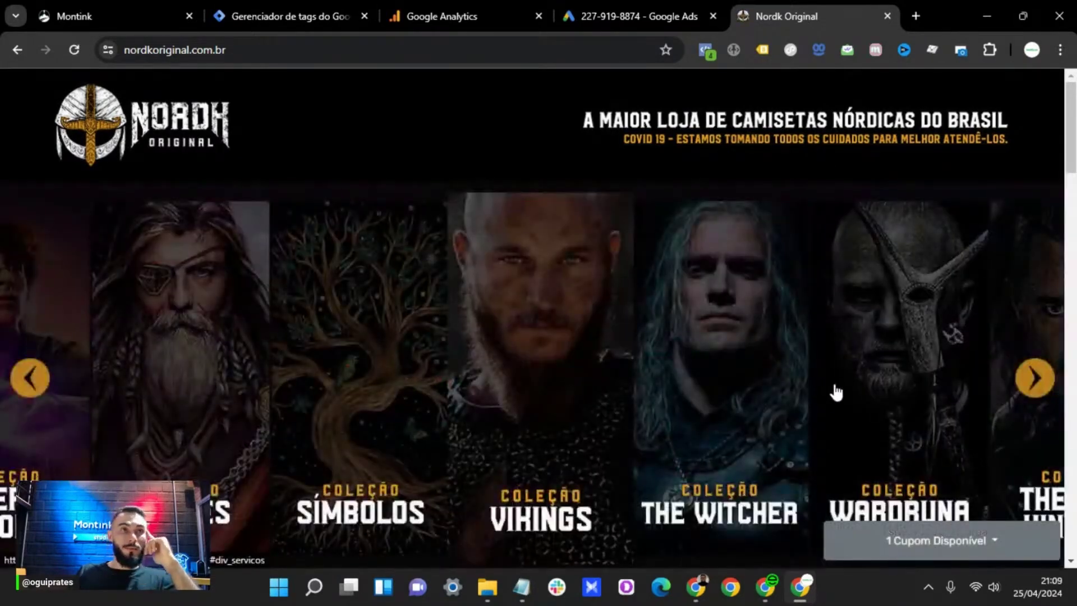
left_click(710, 54)
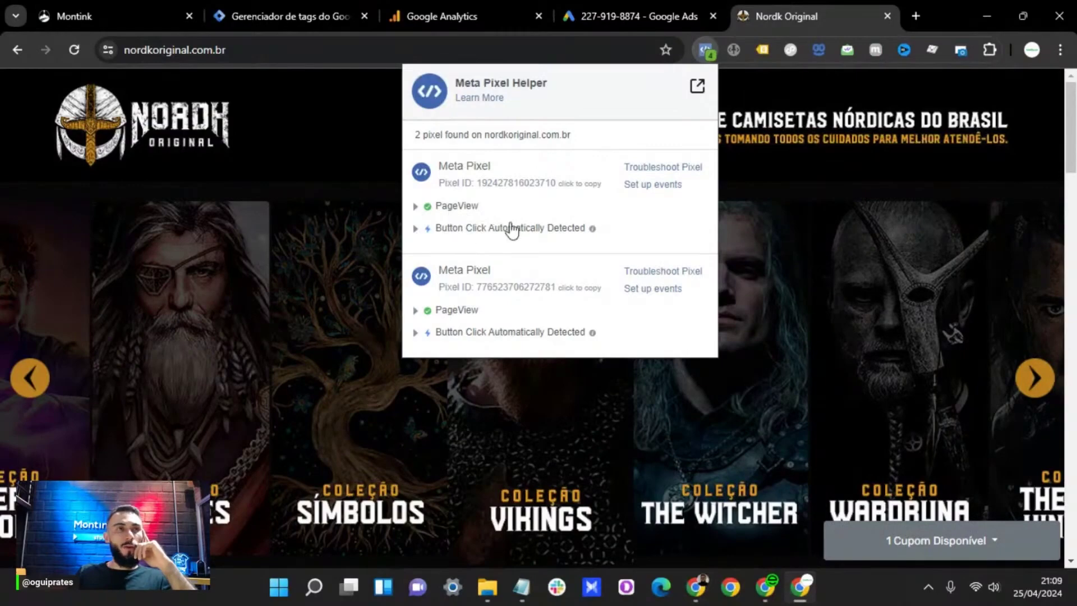
scroll(329, 474, "down", 15)
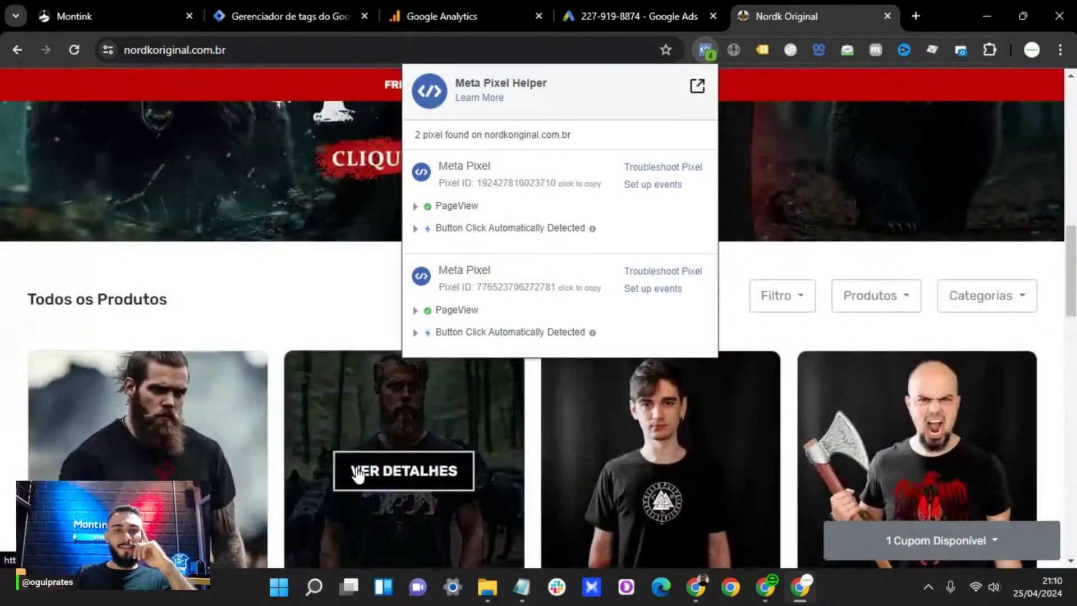
Open the Bear Spirit T-shirt, choose colour Preto and size P, and put it in the shopping cart.
left_click(358, 473)
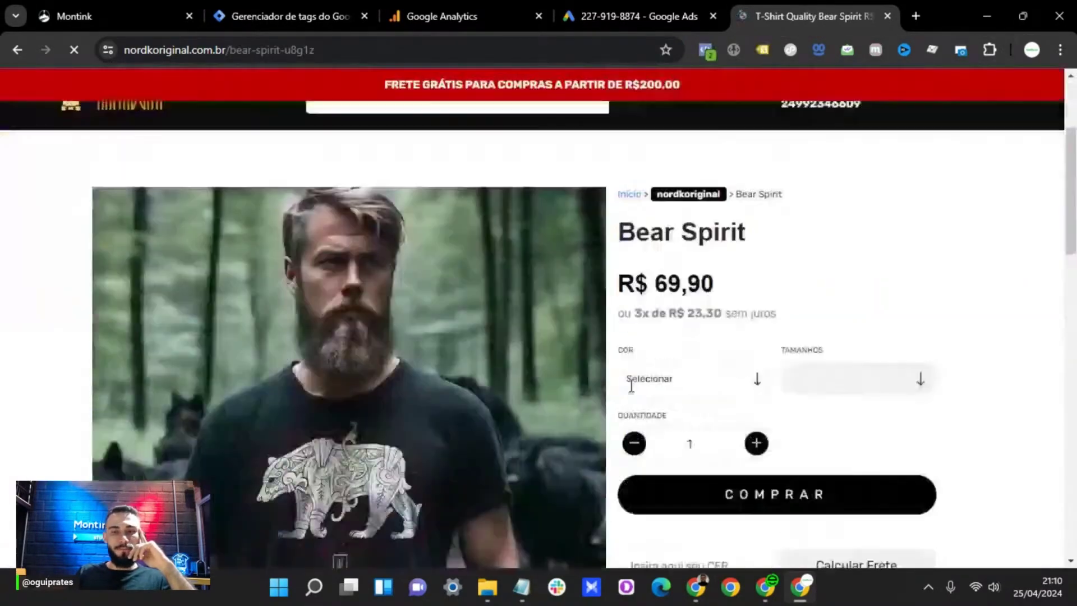
scroll(800, 240, "down", 2)
left_click(691, 251)
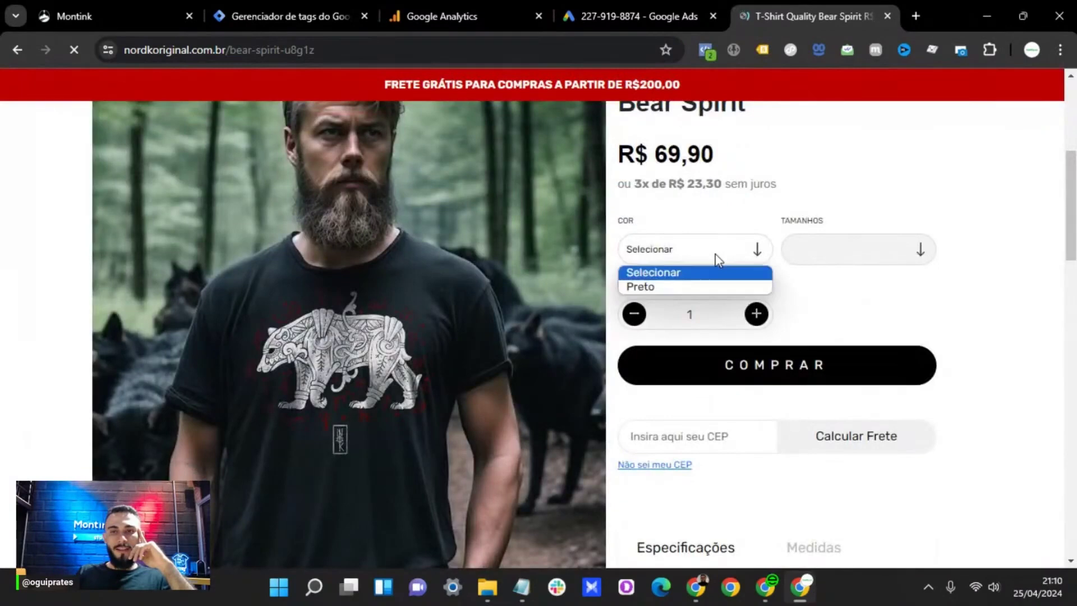
left_click(674, 287)
left_click(829, 255)
left_click(792, 272)
left_click(685, 384)
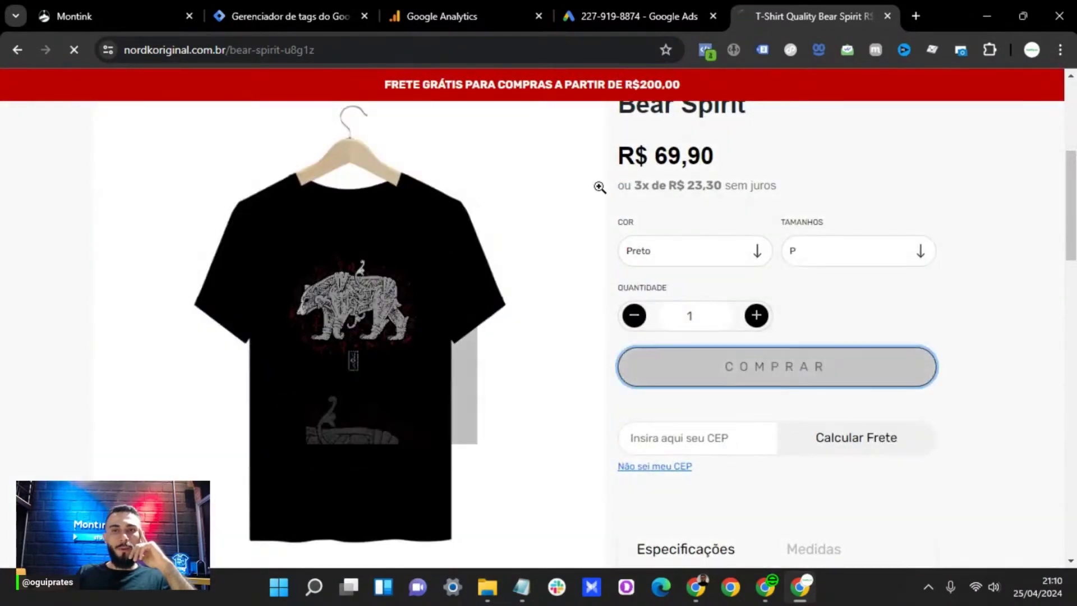
Examine the cart page's URL, reload the page and inspect its pixel event with Meta Pixel Helper.
left_click(257, 49)
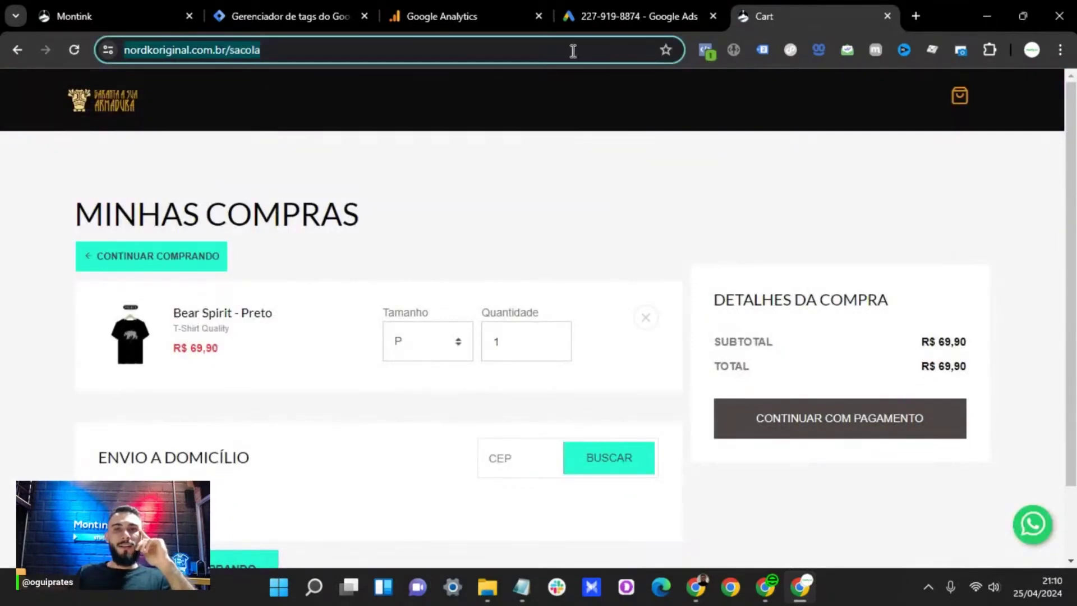
scroll(471, 104, "down", 1)
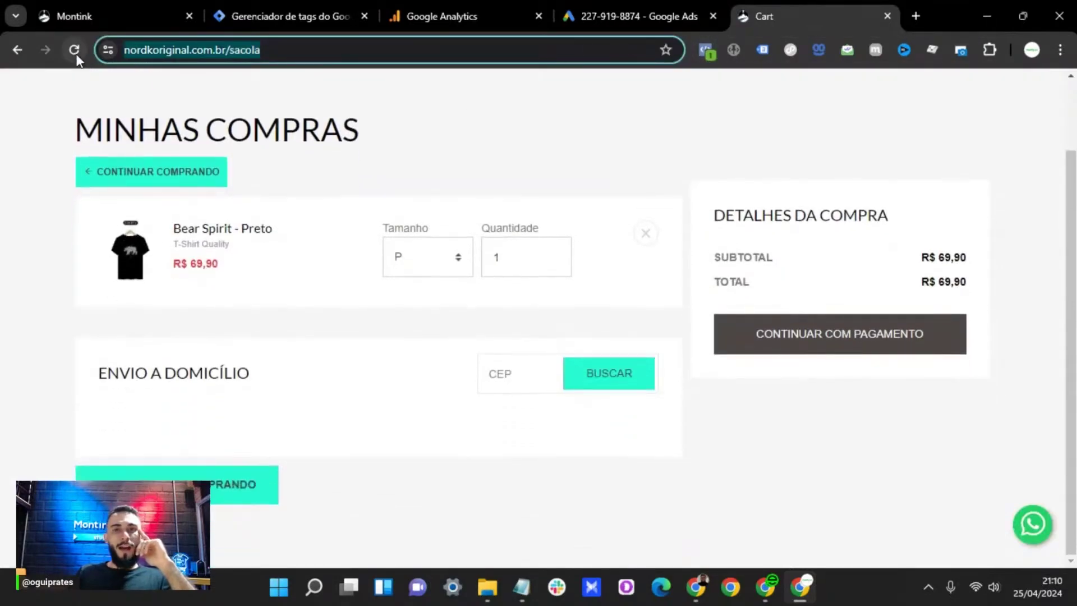
left_click(522, 66)
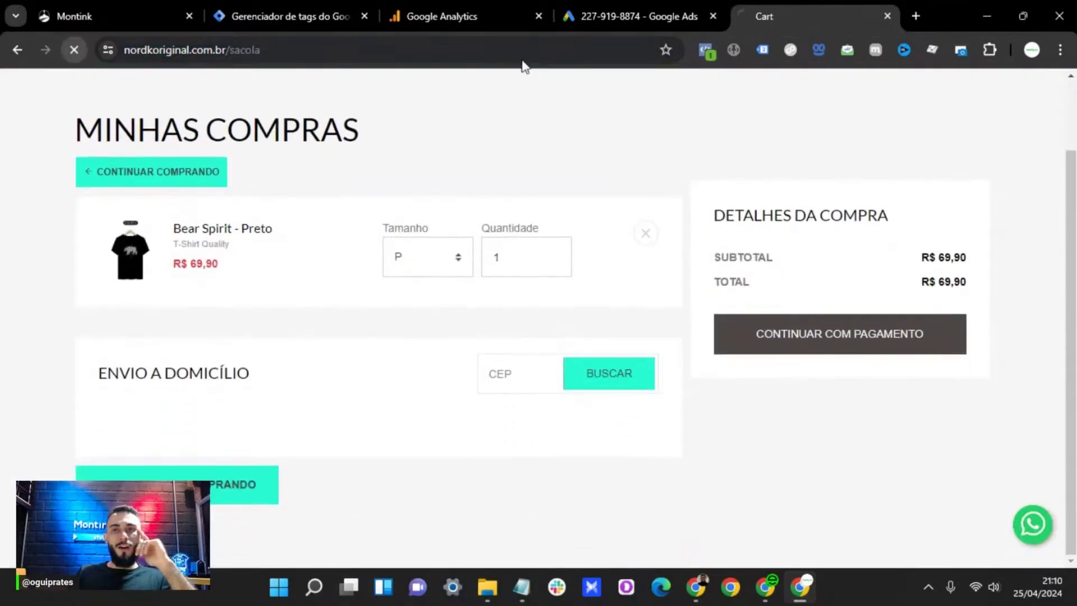
left_click(706, 50)
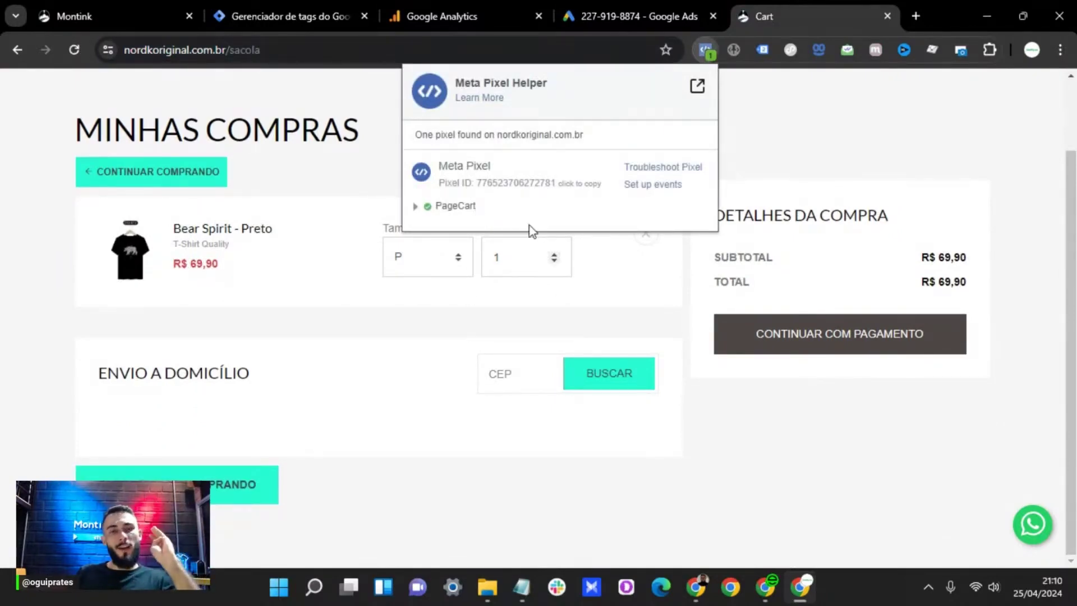
scroll(346, 197, "up", 2)
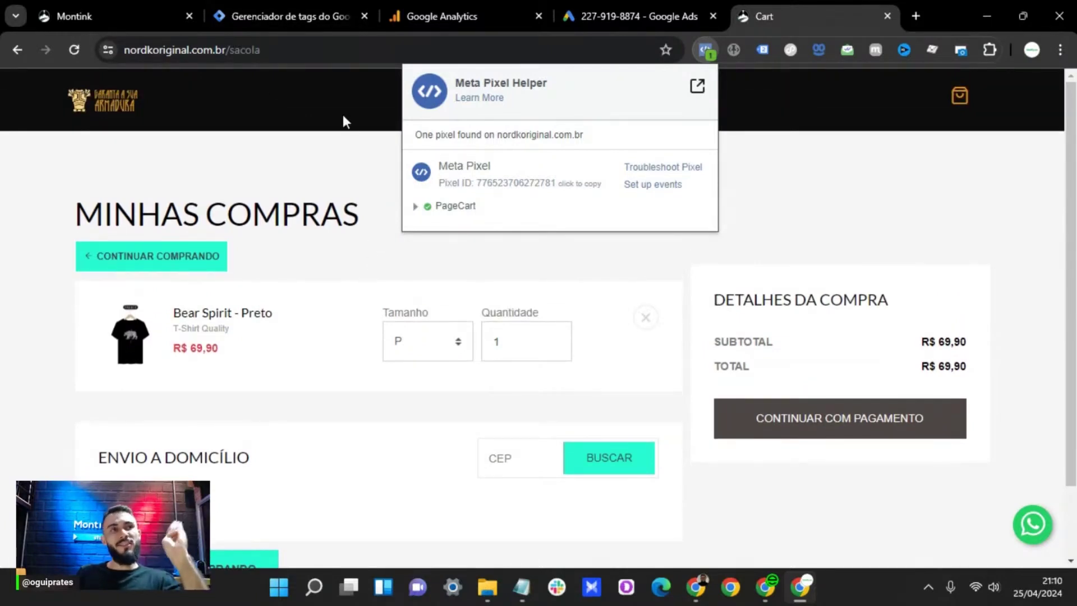
Back in Tag Manager, create a new trigger named "Carrinho" of the type Exibição de página.
left_click(286, 16)
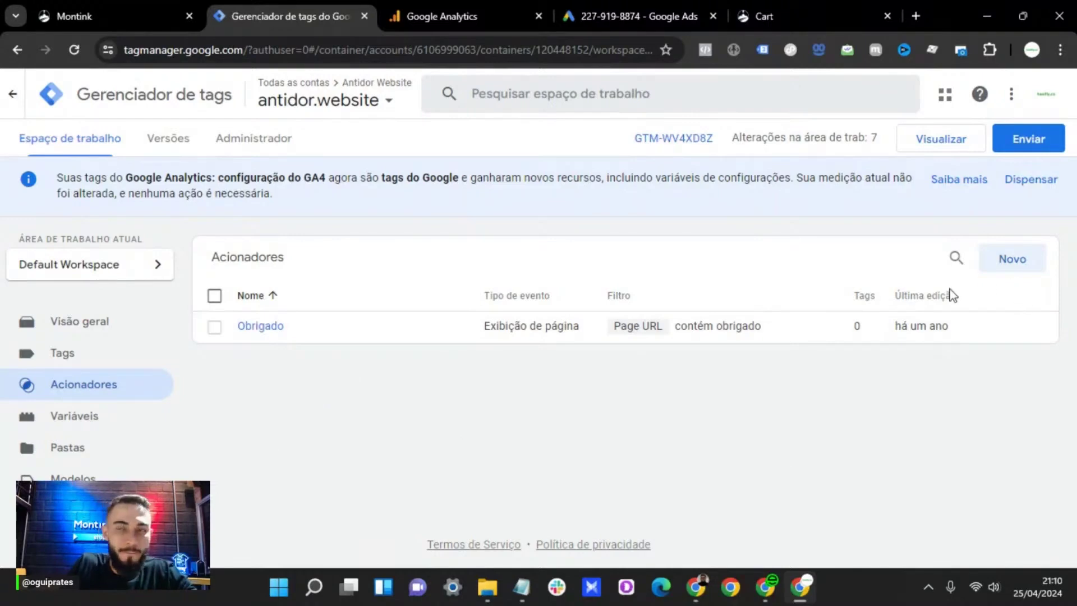
left_click(989, 272)
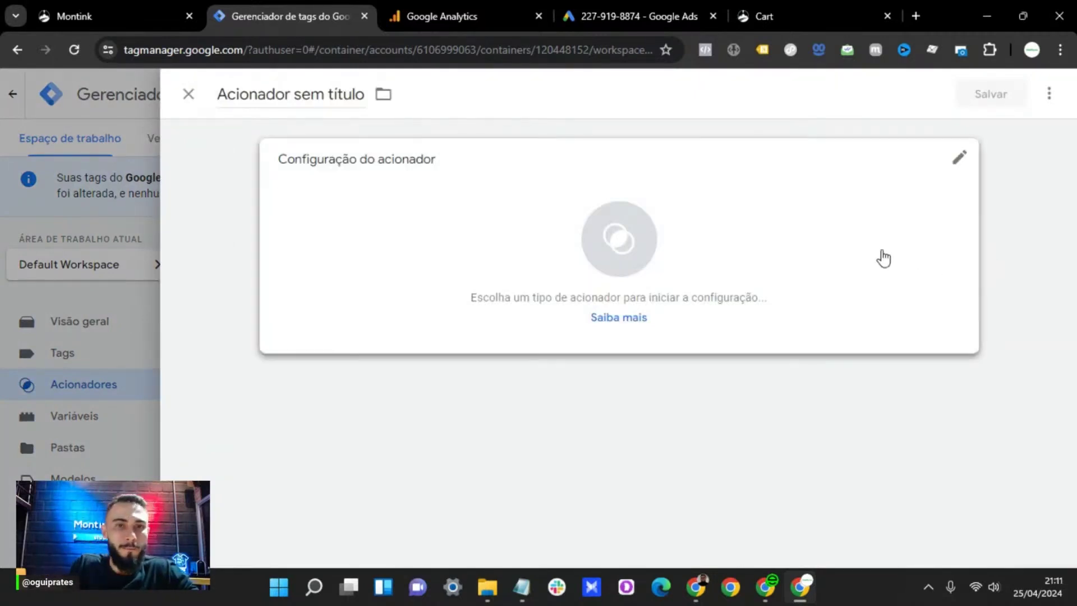
left_click(280, 96)
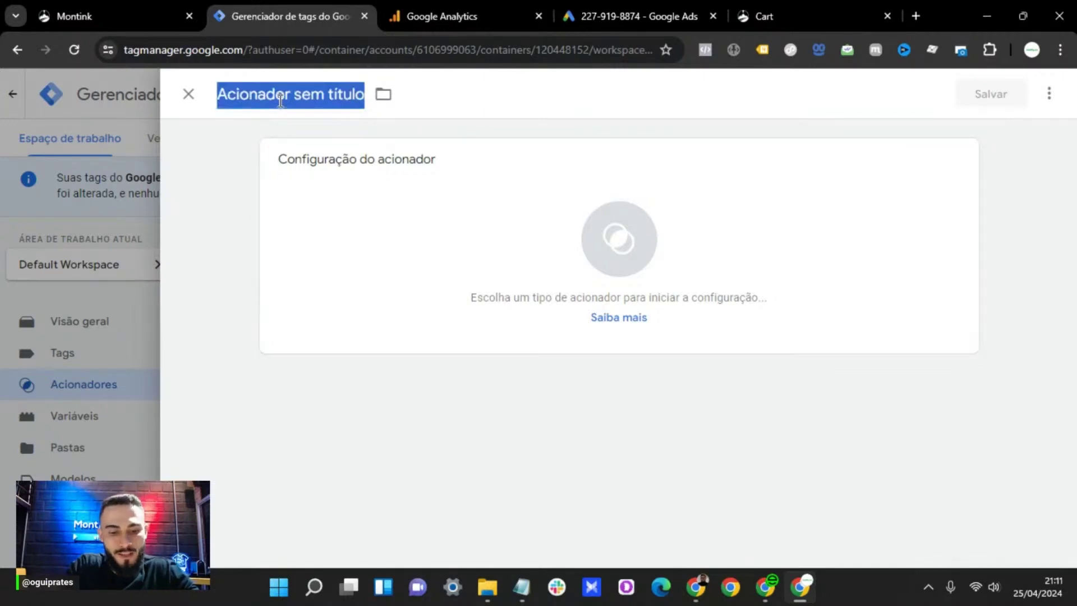
type("Carrinho")
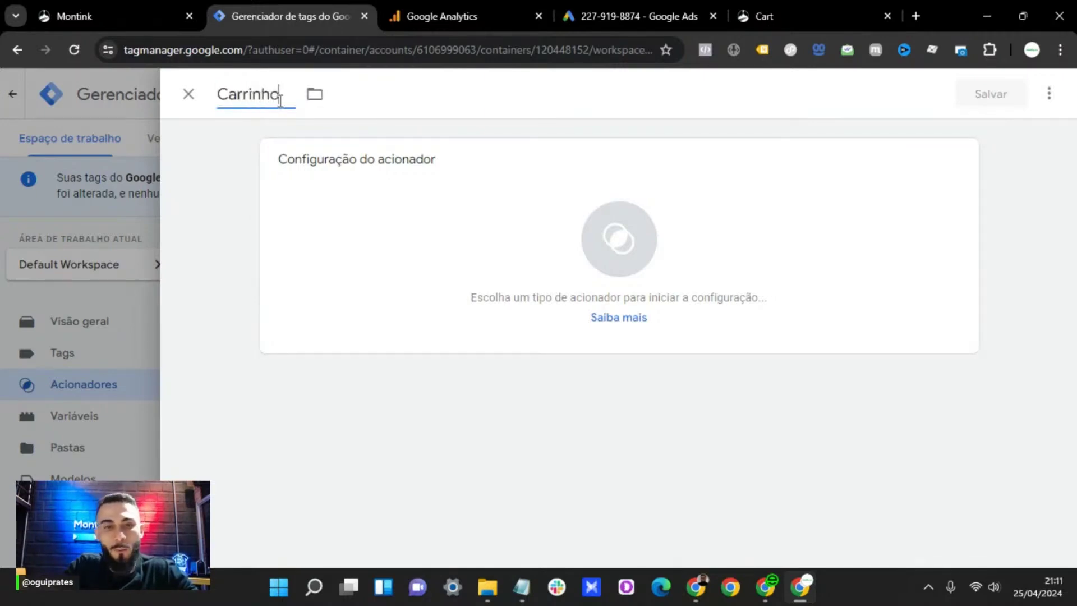
left_click(385, 243)
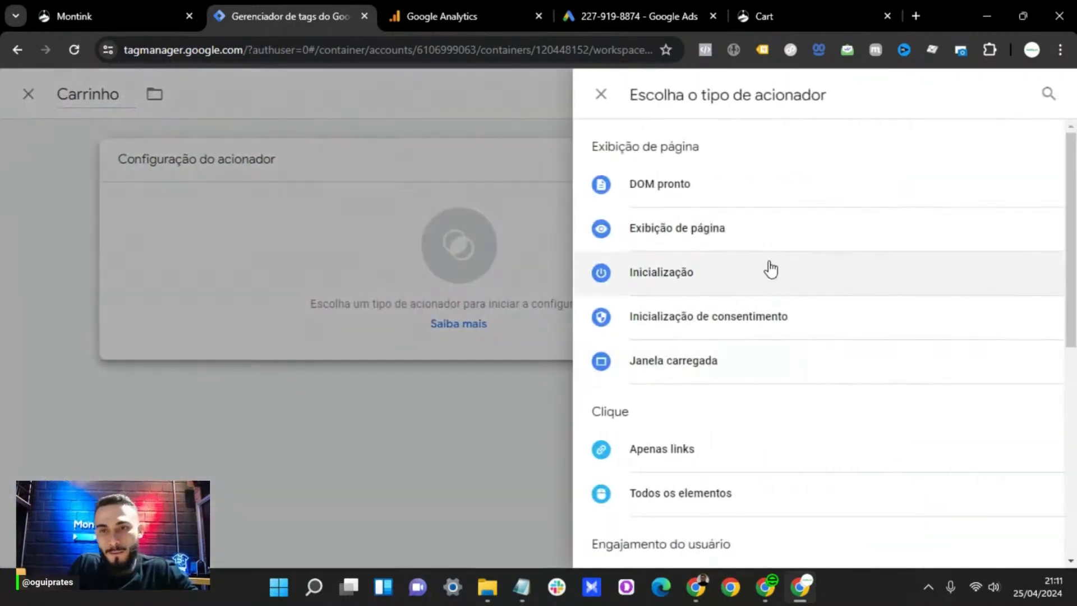
left_click(702, 243)
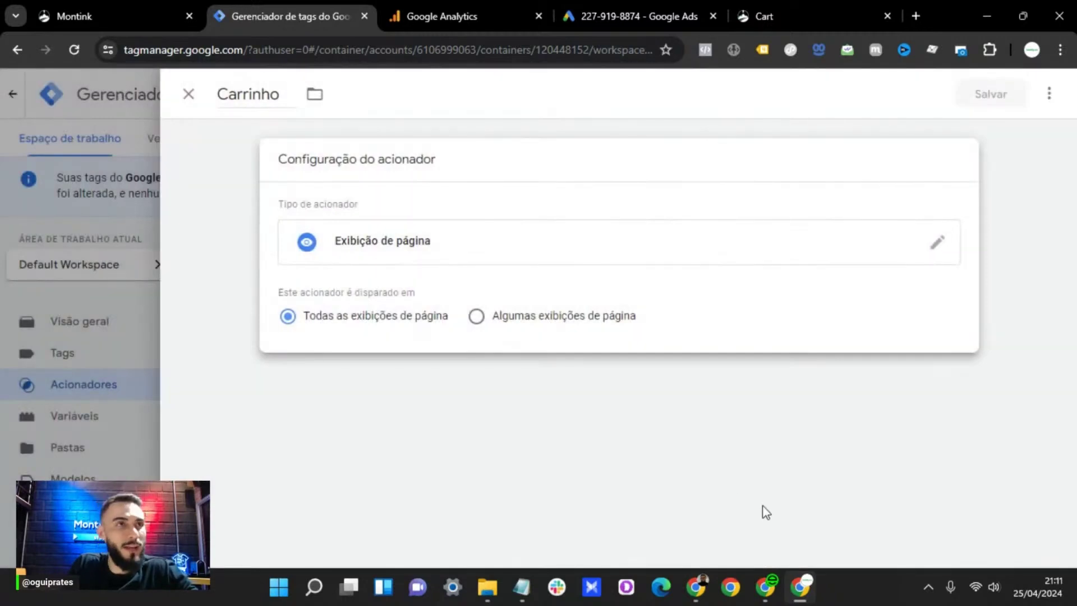
Set the Carrinho trigger to fire only on some page views (Algumas exibições de página).
left_click(799, 7)
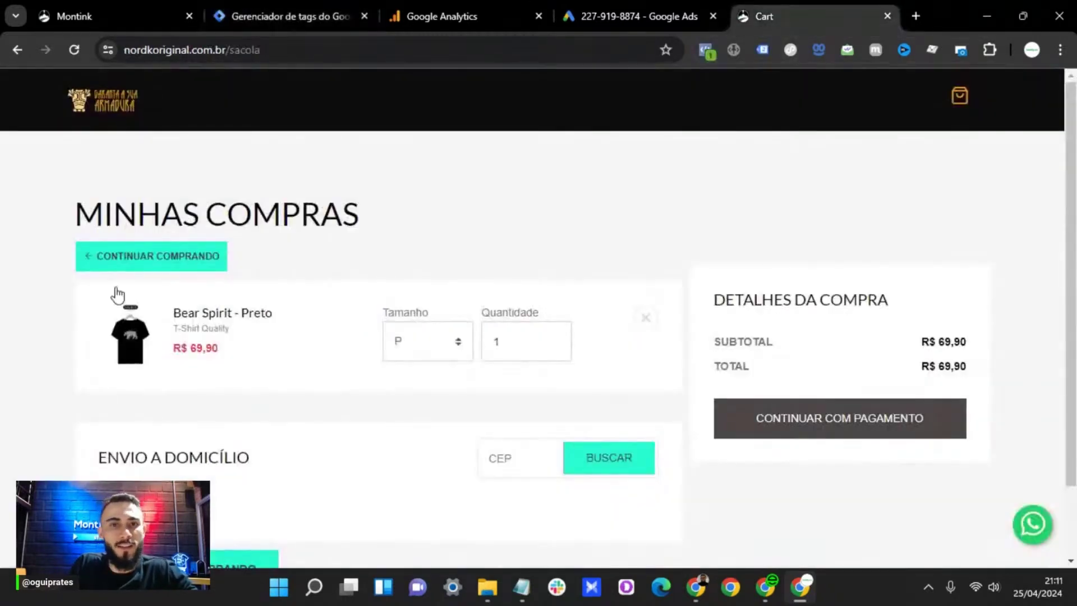
left_click(347, 4)
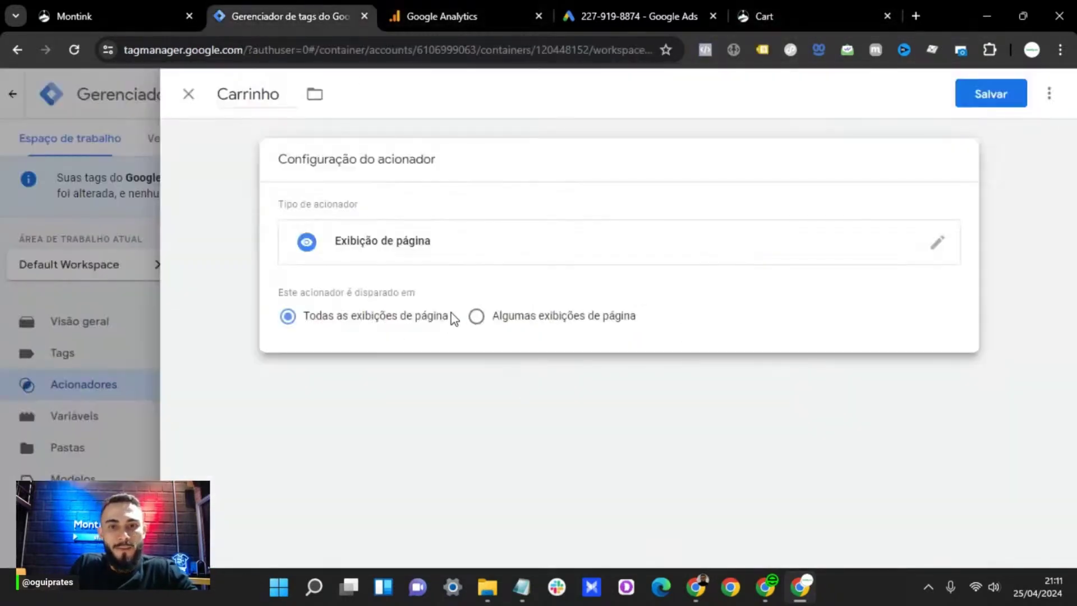
left_click(492, 325)
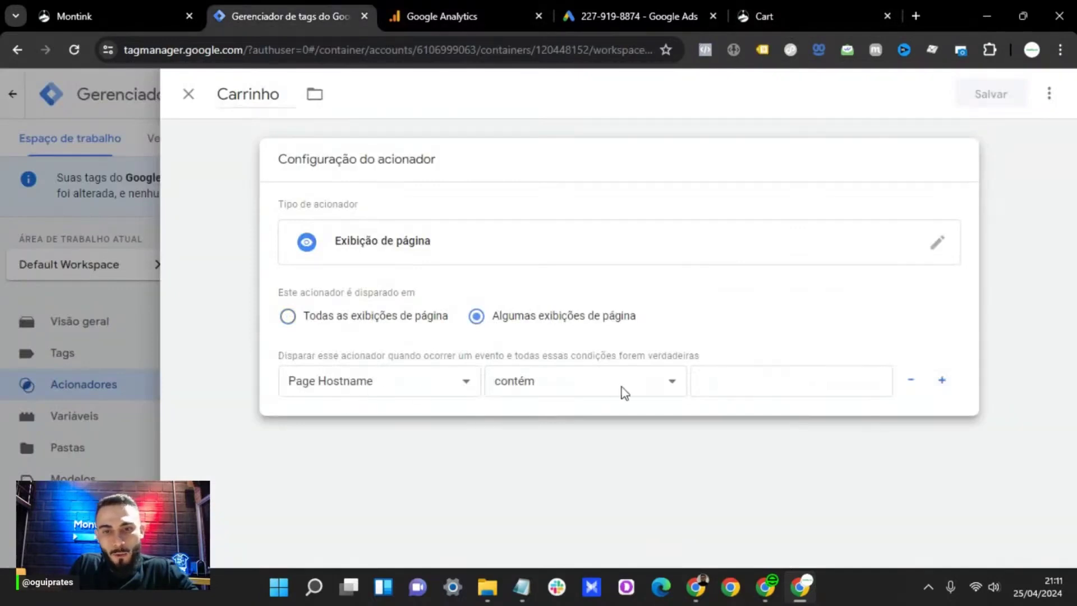
Copy "sacola" from the cart page's URL and paste it as the value of the trigger's "Page Hostname contém" condition.
left_click(788, 395)
left_click(764, 16)
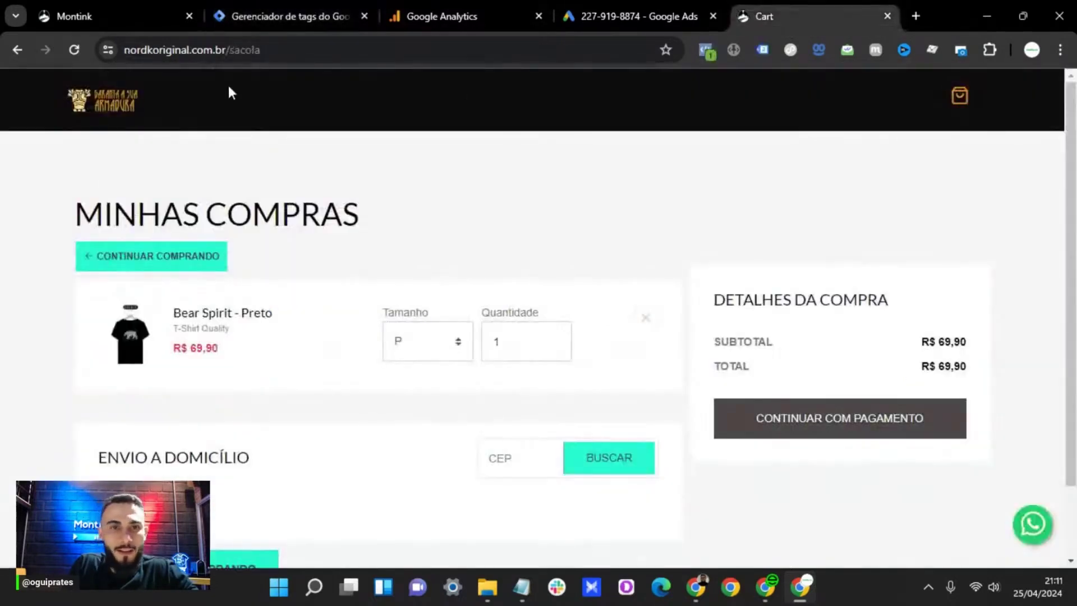
left_click_drag(276, 50, 227, 47)
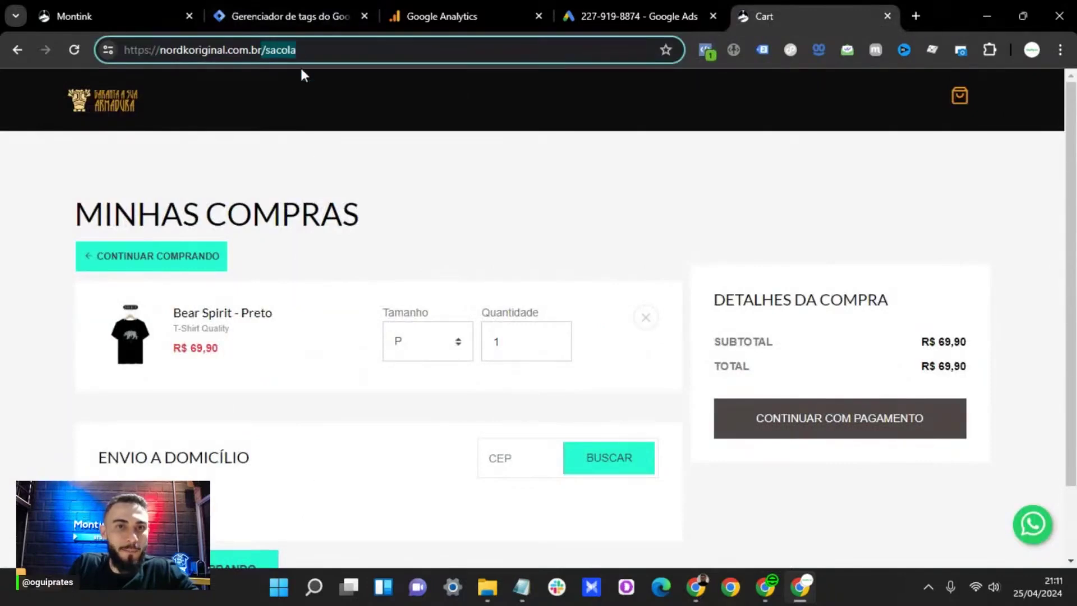
left_click_drag(308, 52, 264, 55)
right_click(267, 54)
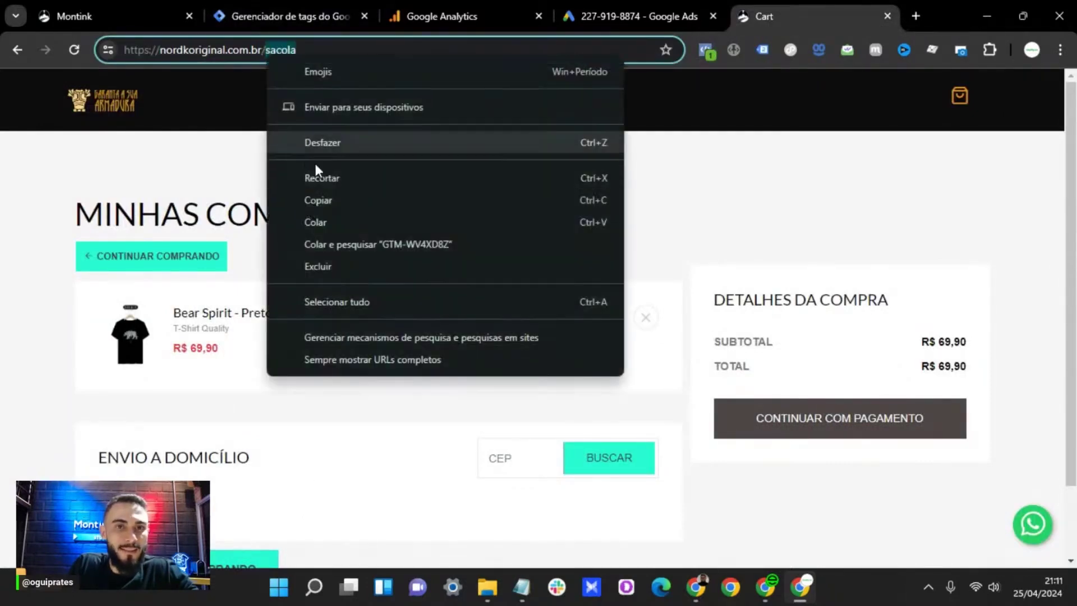
left_click(324, 202)
left_click(289, 15)
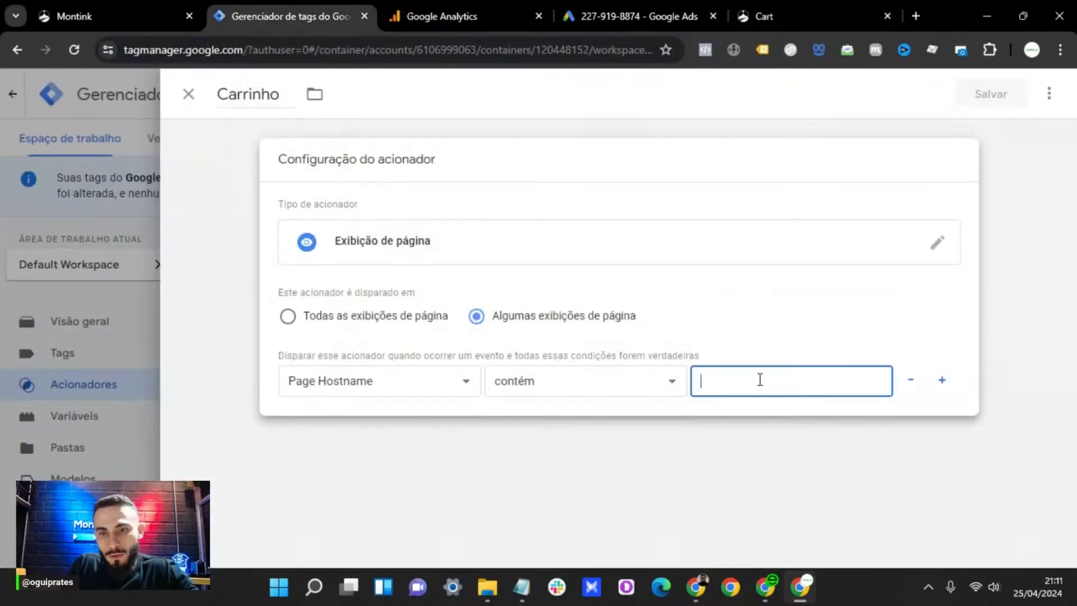
right_click(780, 381)
left_click(849, 204)
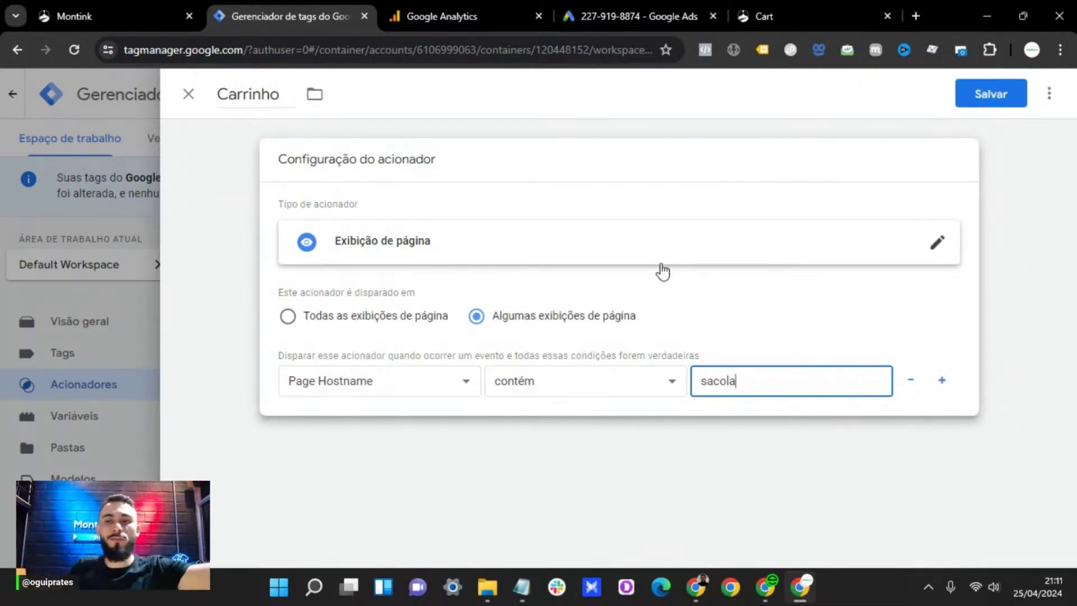
Save the Carrinho trigger and create a new tag of the type Acompanhamento de conversões do Google Ads.
left_click(998, 100)
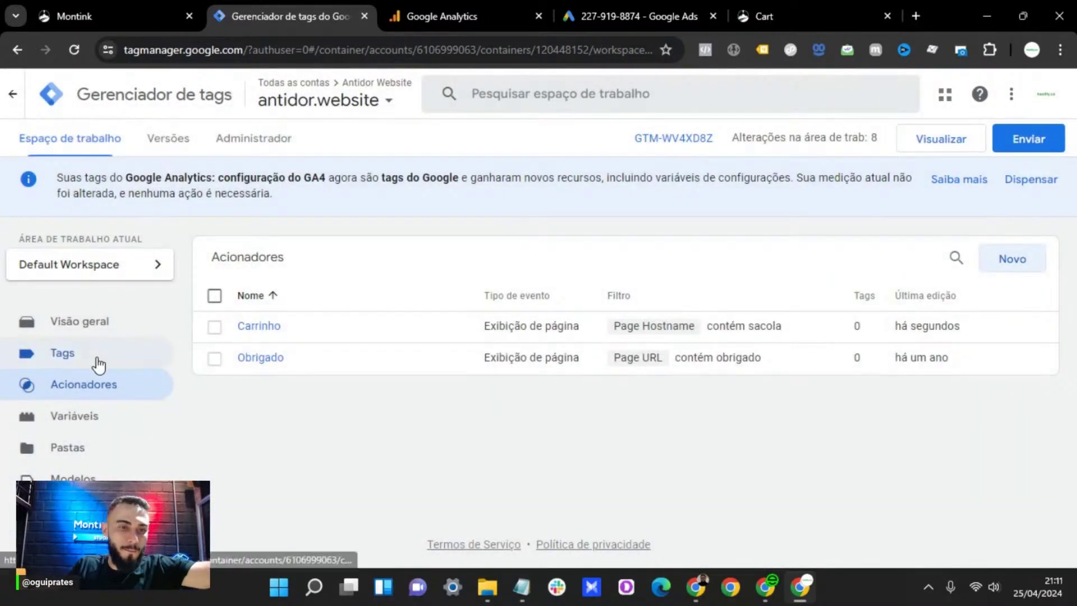
left_click(96, 362)
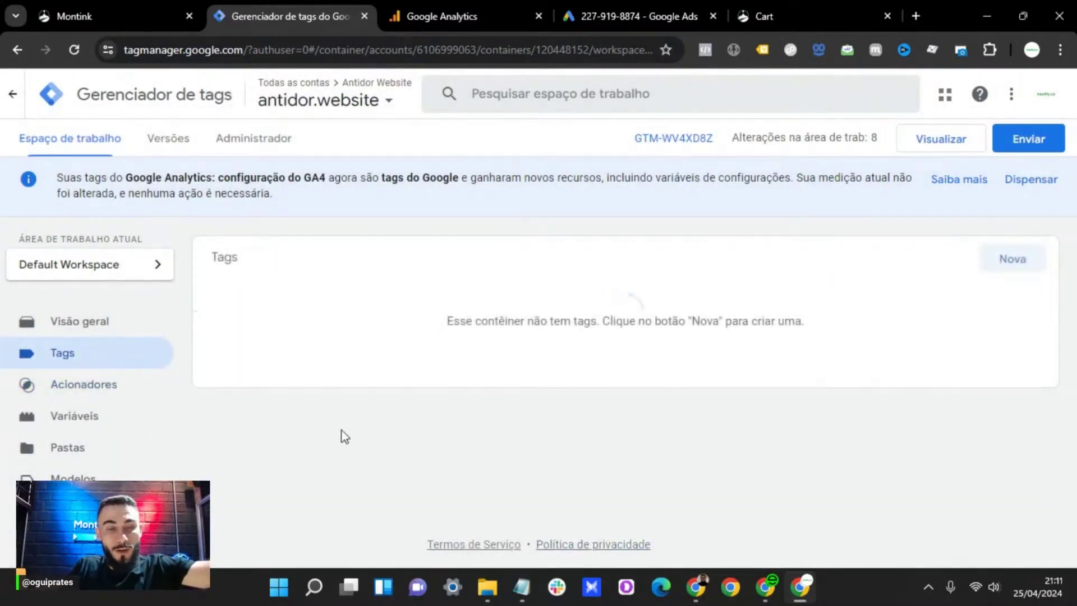
left_click(1015, 259)
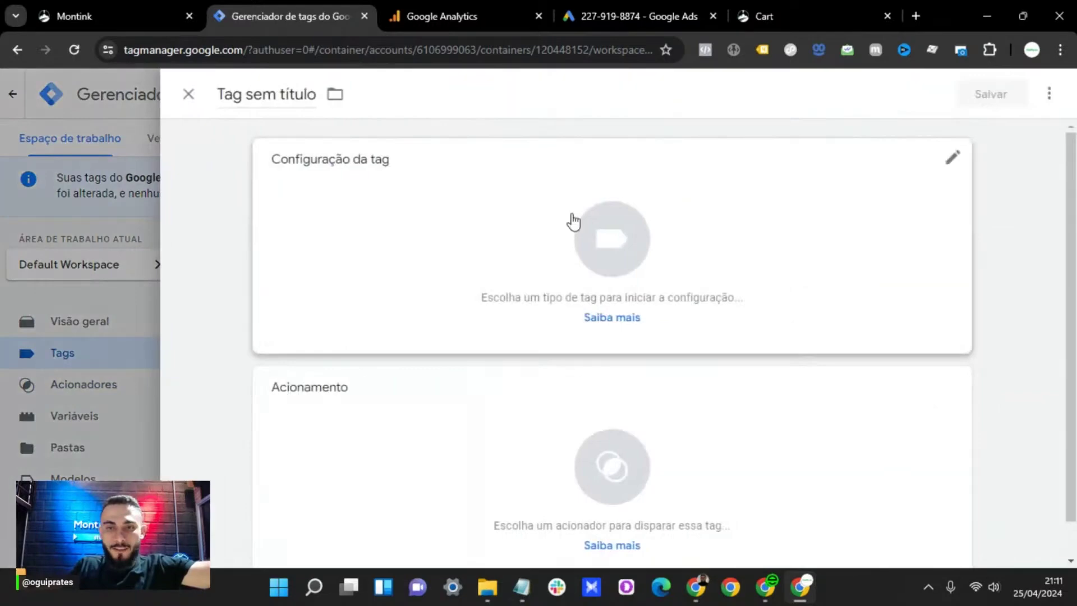
left_click(343, 200)
left_click(702, 279)
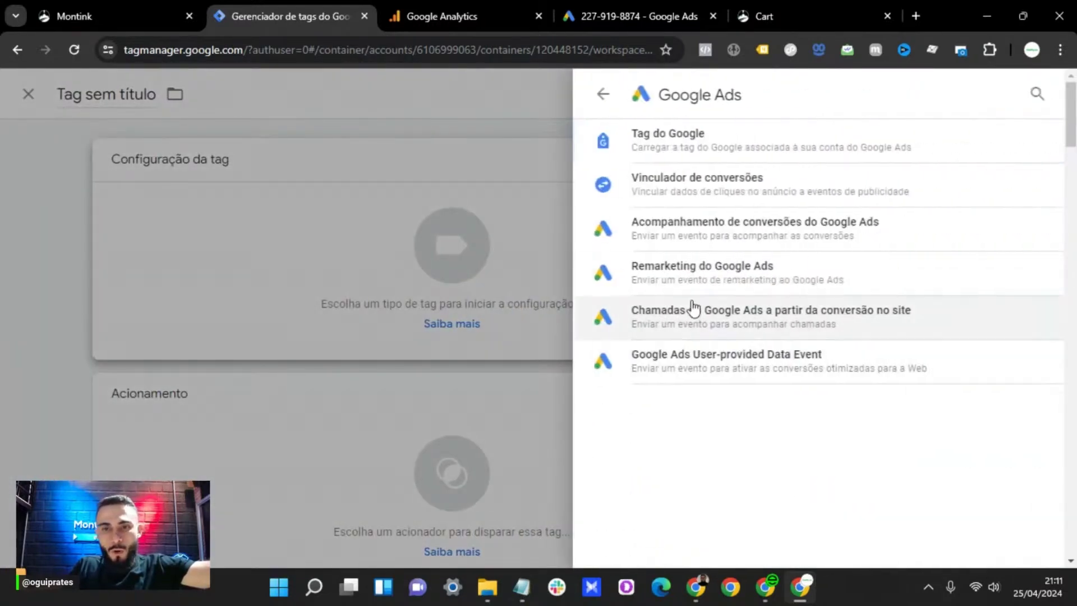
left_click(772, 247)
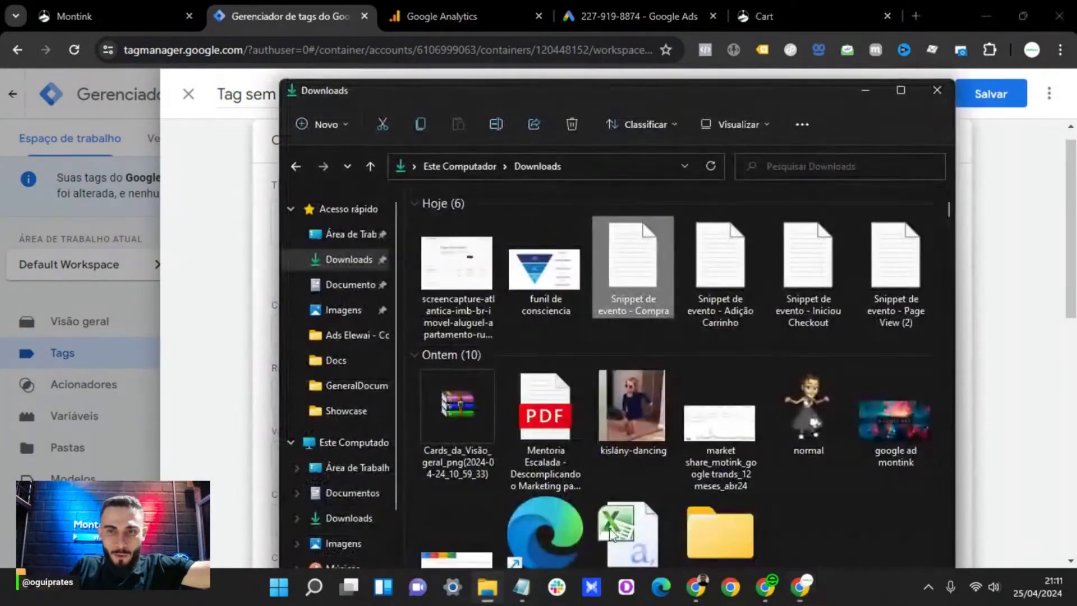
Open the file "Snippet de evento - Adição Carrinho" from Downloads and copy the conversion ID digits that follow "AW-".
left_click(487, 587)
left_click(722, 310)
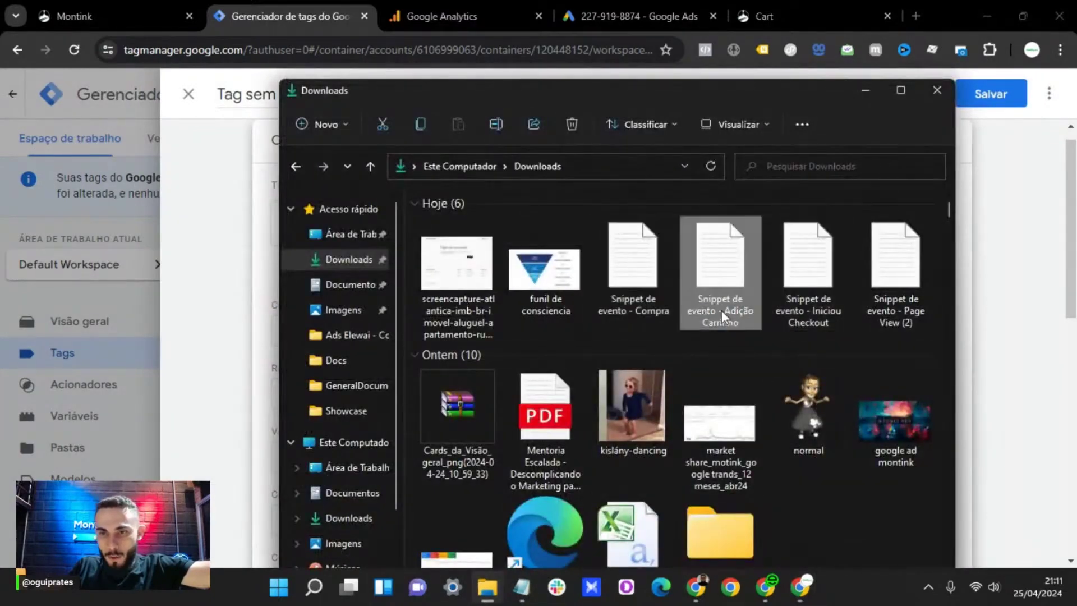
double_click(727, 280)
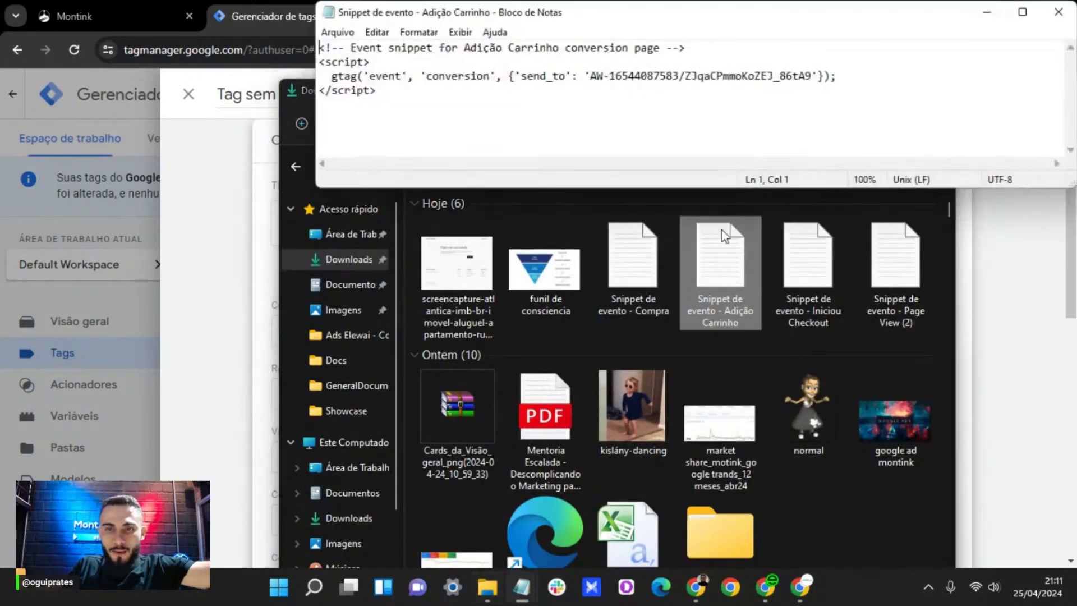
left_click(610, 77)
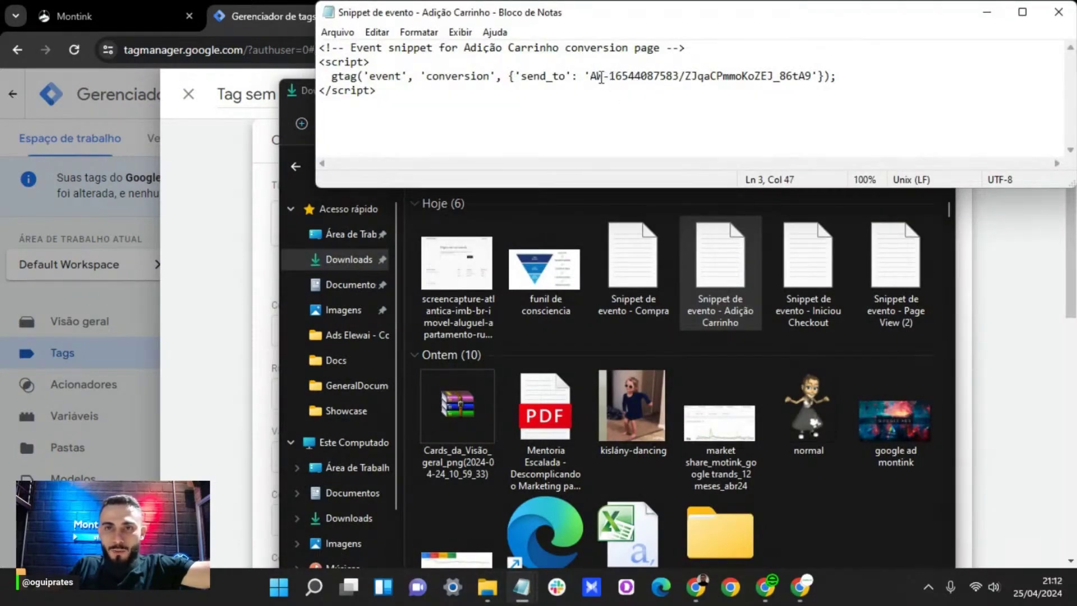
left_click_drag(591, 77, 679, 76)
left_click(609, 90)
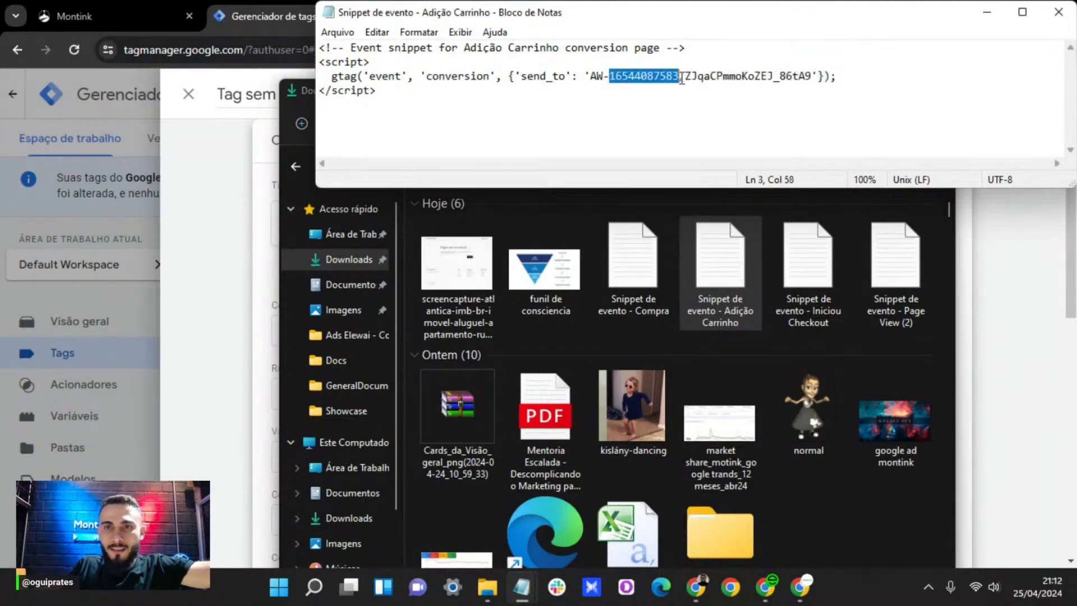
right_click(669, 78)
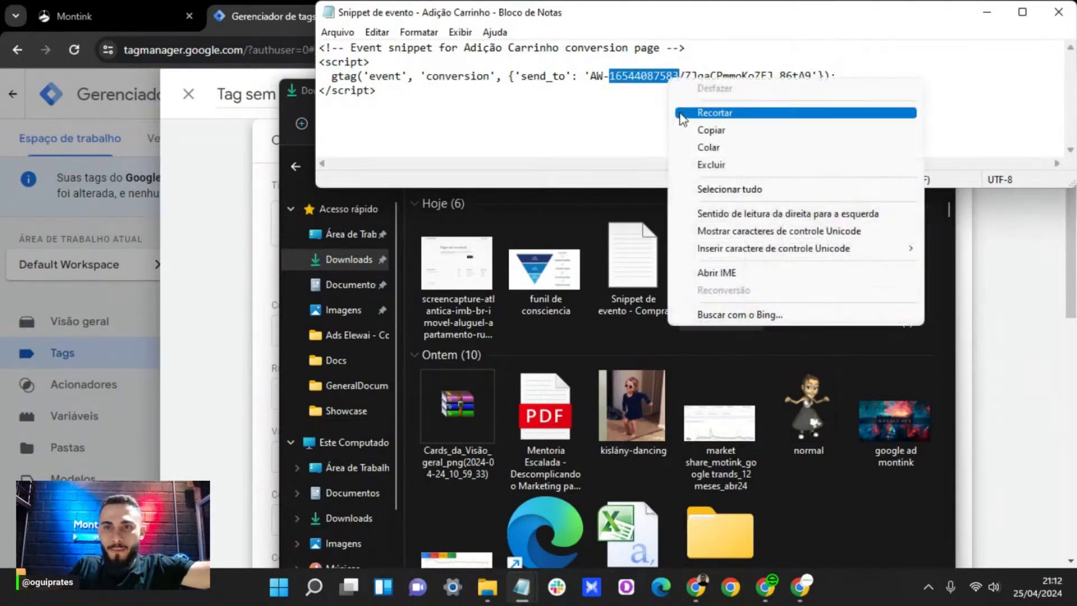
left_click(688, 131)
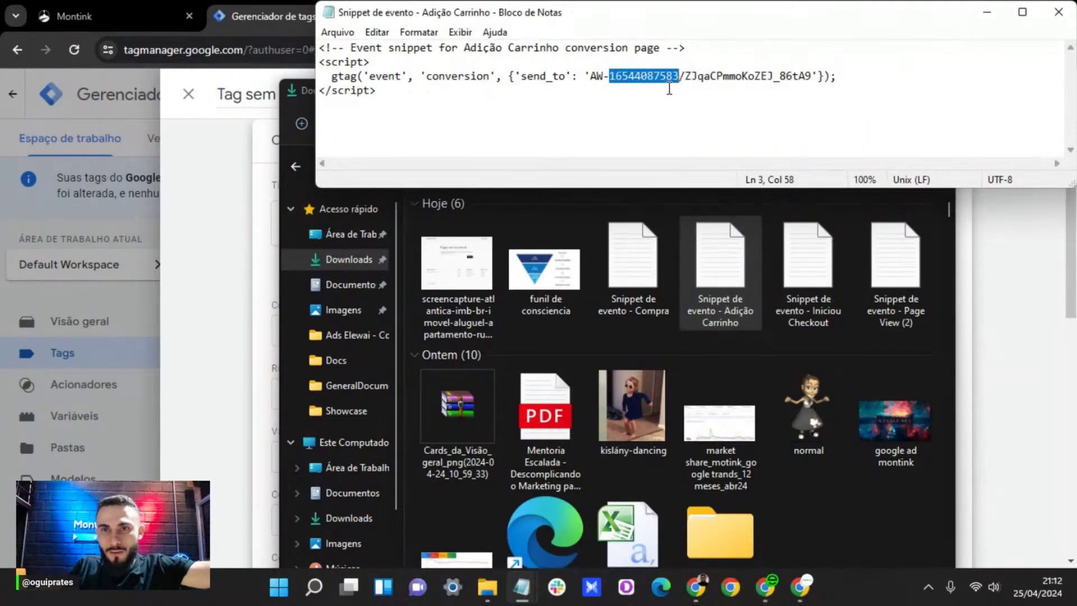
Back in Tag Manager, open the tag configuration and paste the copied ID as the Código de conversão.
left_click(228, 336)
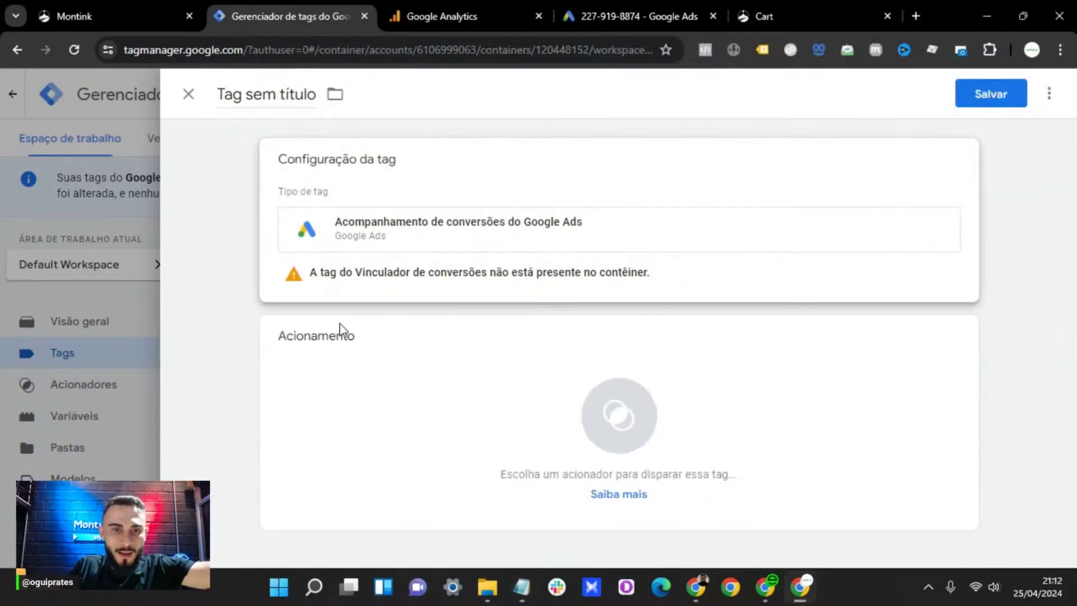
left_click(380, 358)
left_click(112, 220)
left_click(701, 267)
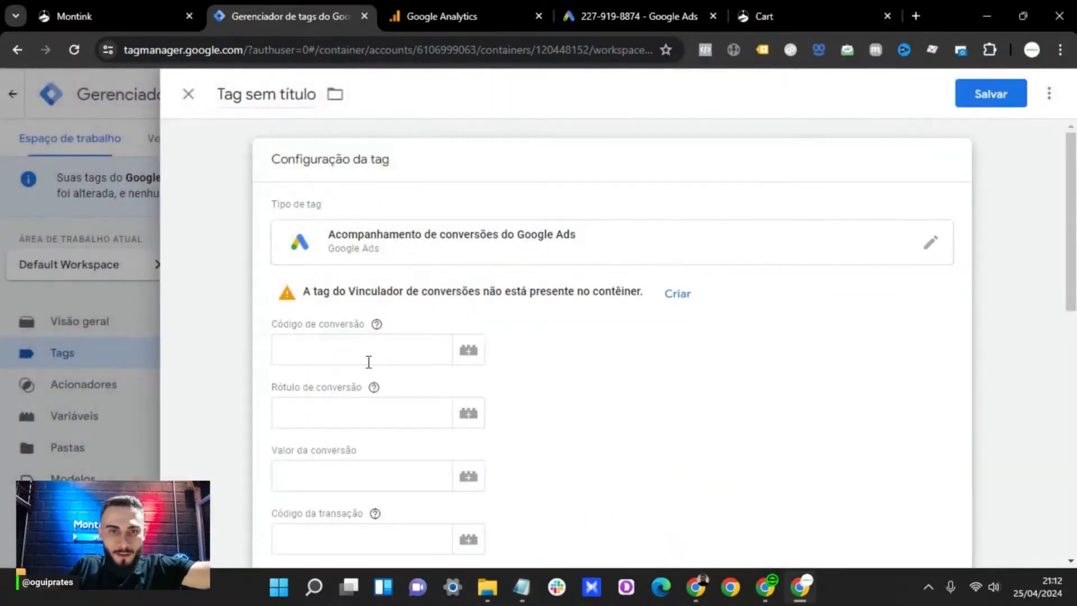
left_click(368, 359)
right_click(354, 359)
left_click(409, 200)
In the Adição Carrinho snippet, set the conversion label apart from the slash with spaces and copy the label.
scroll(451, 391, "down", 3)
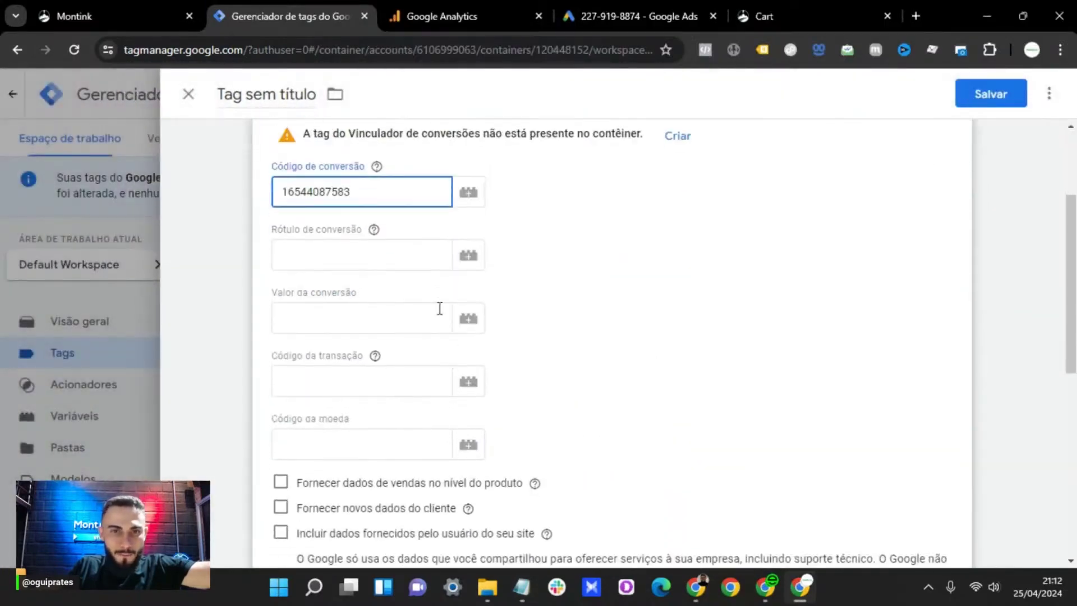
triple_click(285, 234)
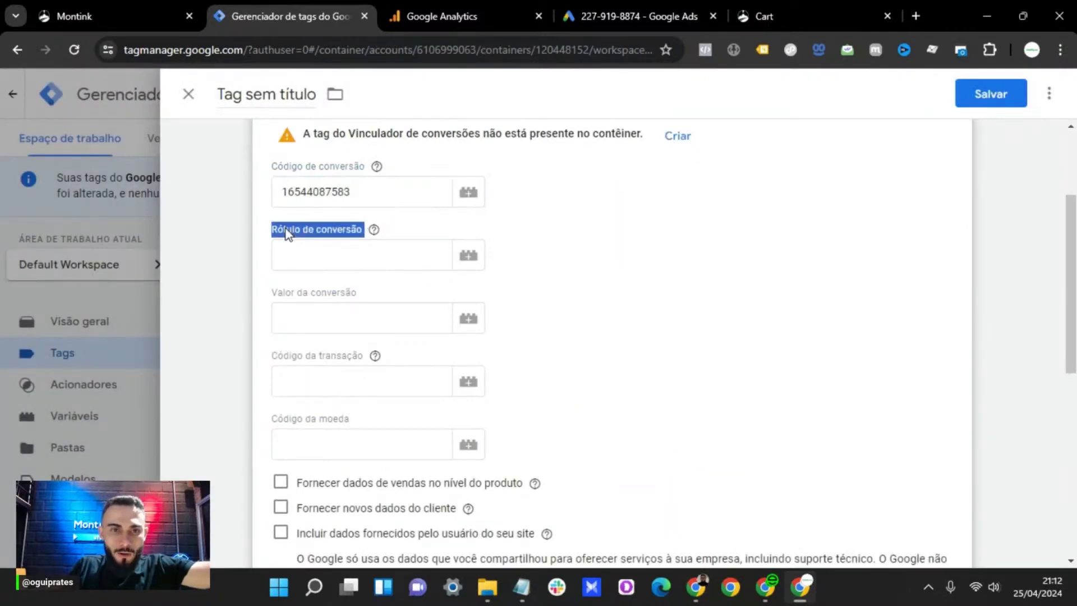
left_click(521, 588)
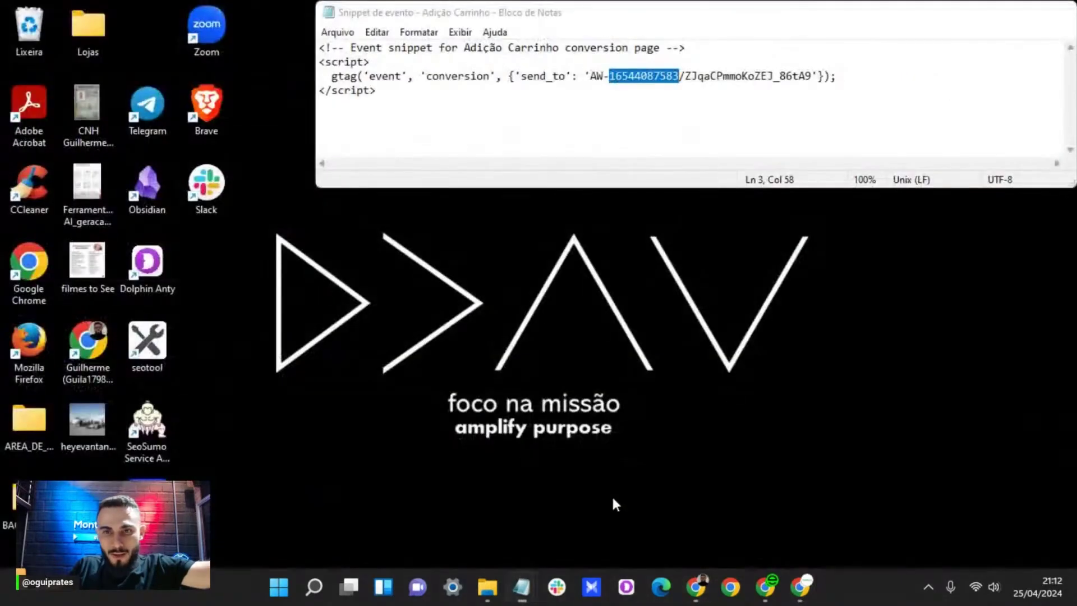
left_click(611, 496)
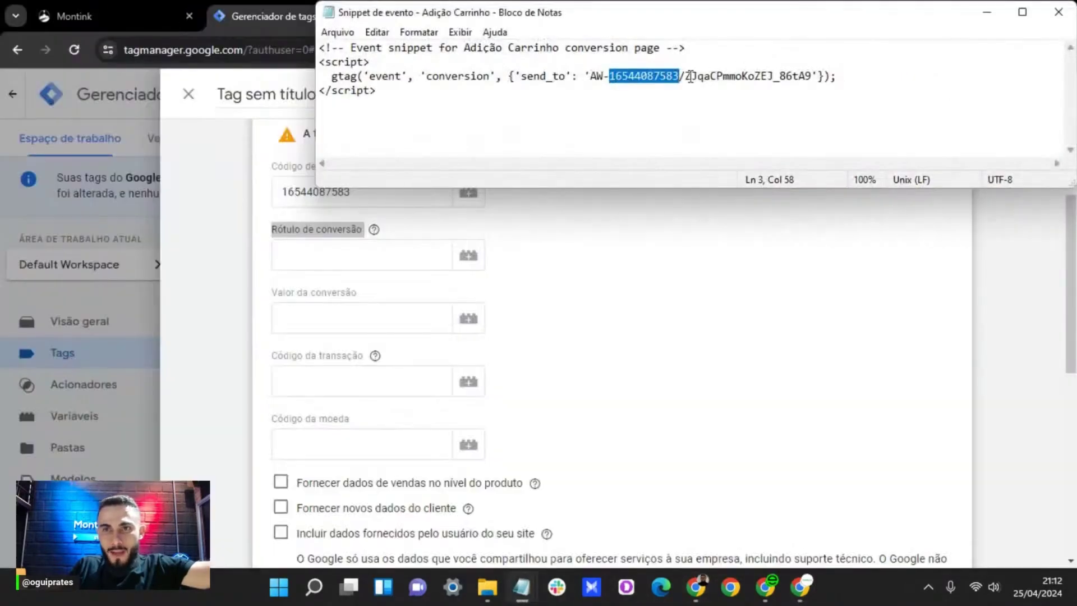
left_click(690, 77)
left_click(690, 84)
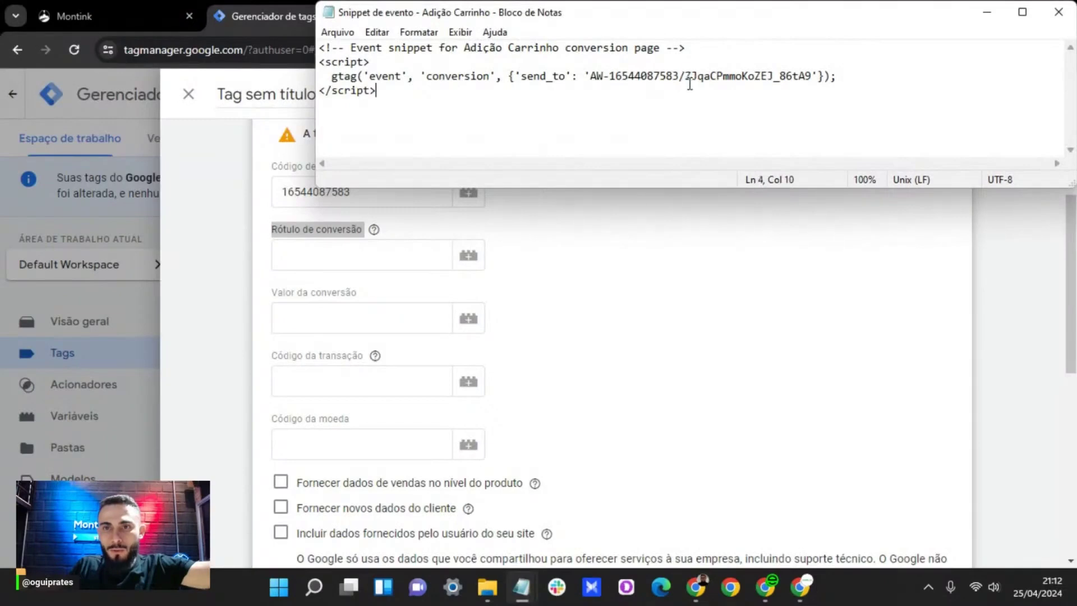
left_click_drag(685, 76, 728, 82)
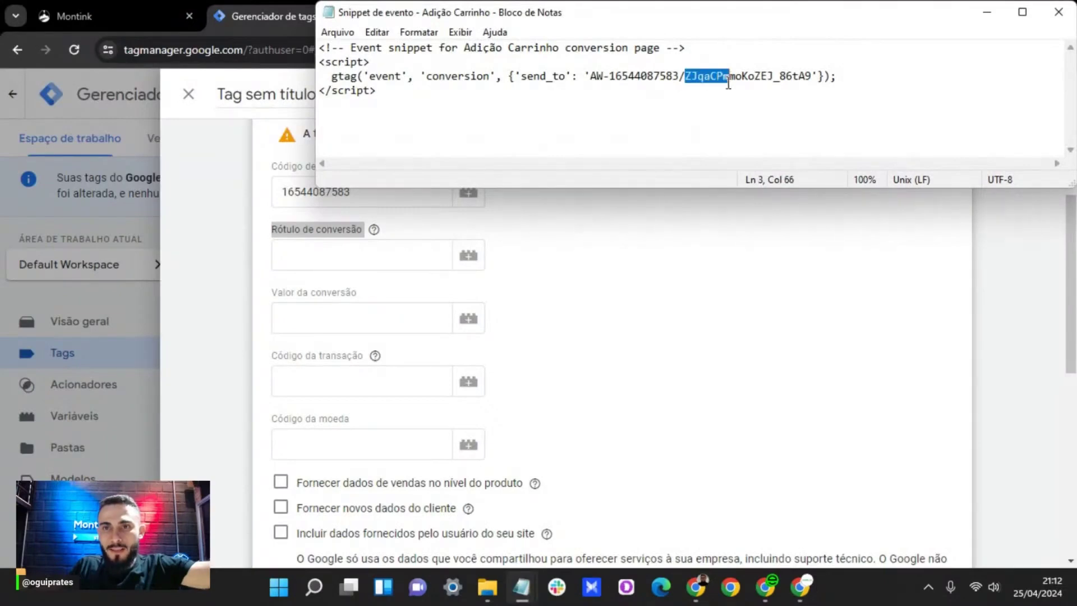
left_click(681, 77)
key("Right")
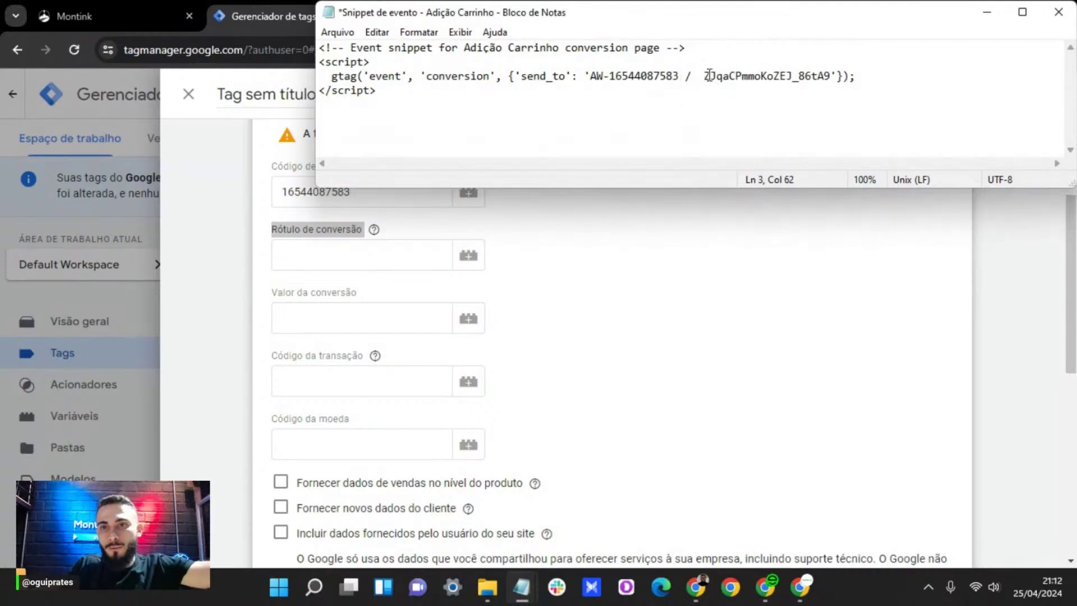
left_click_drag(707, 76, 830, 79)
right_click(823, 83)
left_click(864, 131)
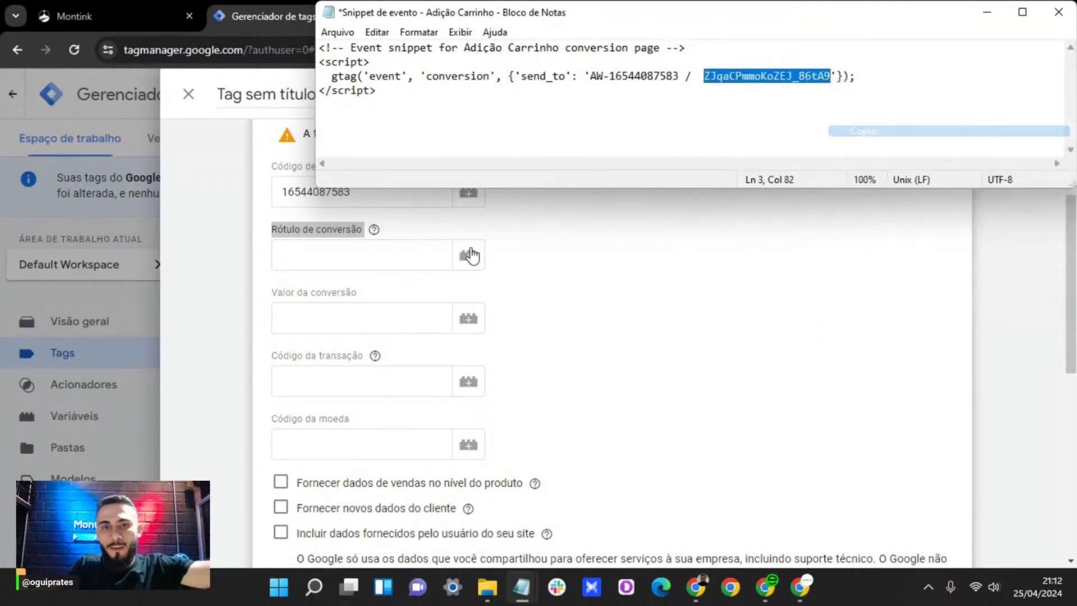
Paste the copied label from the snippet as the tag's Rótulo de conversão.
left_click(446, 256)
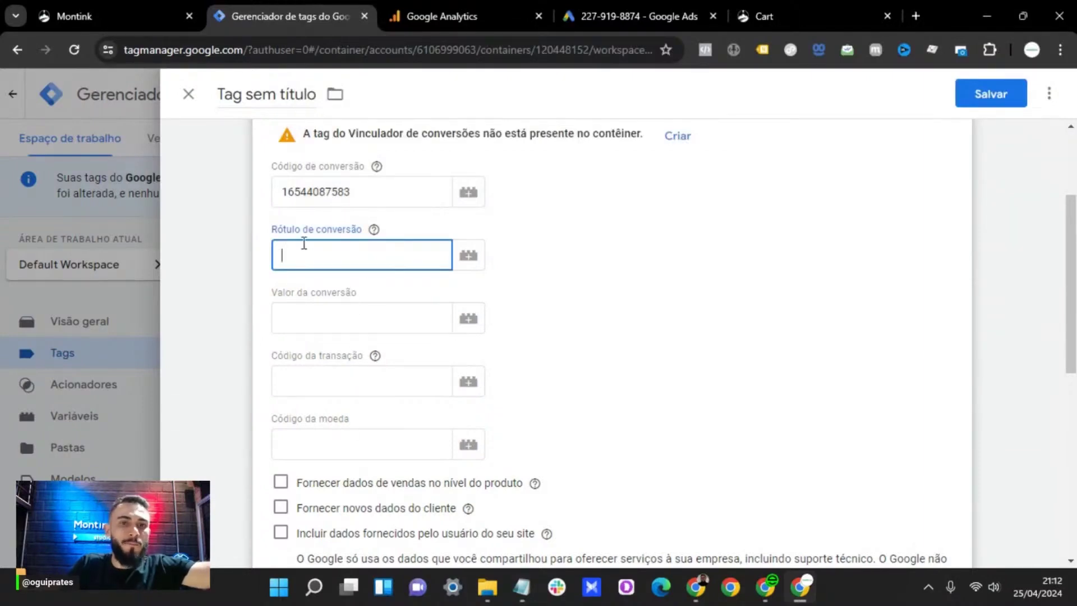
left_click_drag(268, 233, 366, 236)
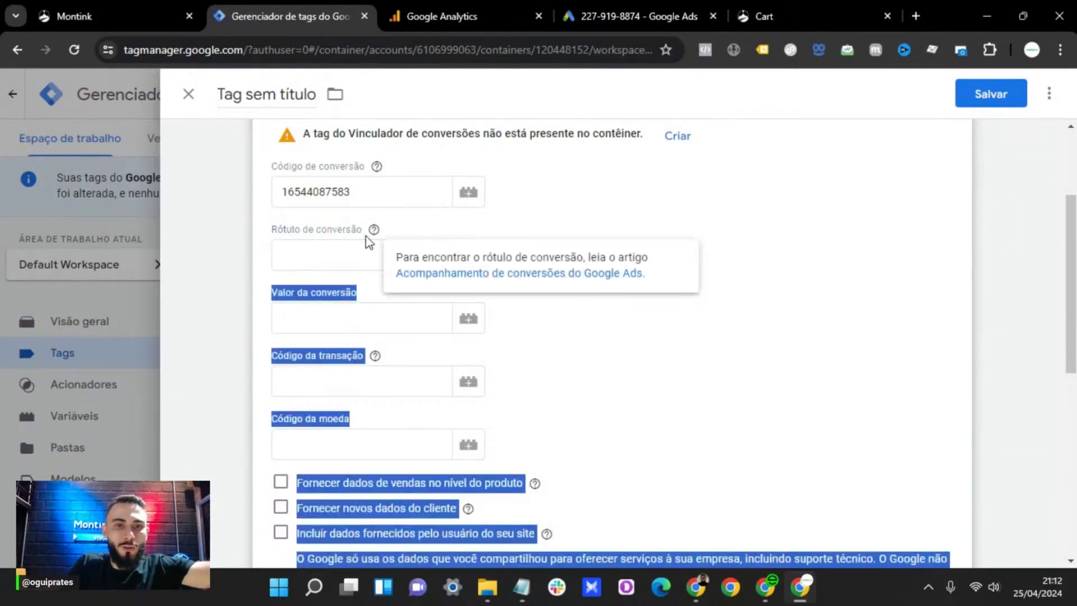
left_click(329, 258)
right_click(326, 259)
left_click(352, 413)
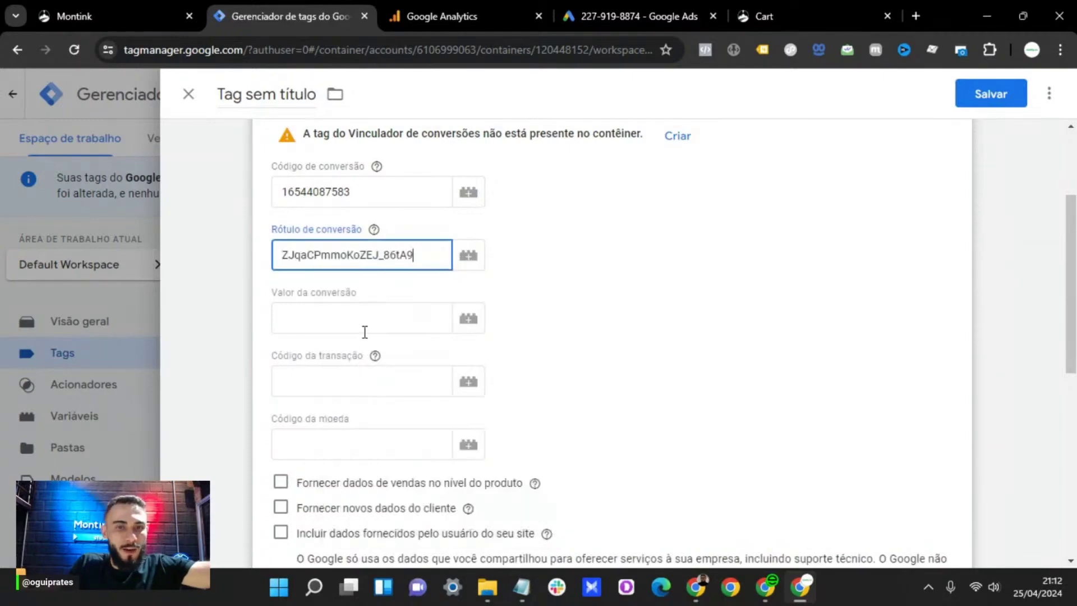
Assign the Carrinho trigger as the conversion tag's firing trigger and name the tag "Carrinho".
scroll(364, 332, "down", 3)
scroll(409, 234, "up", 5)
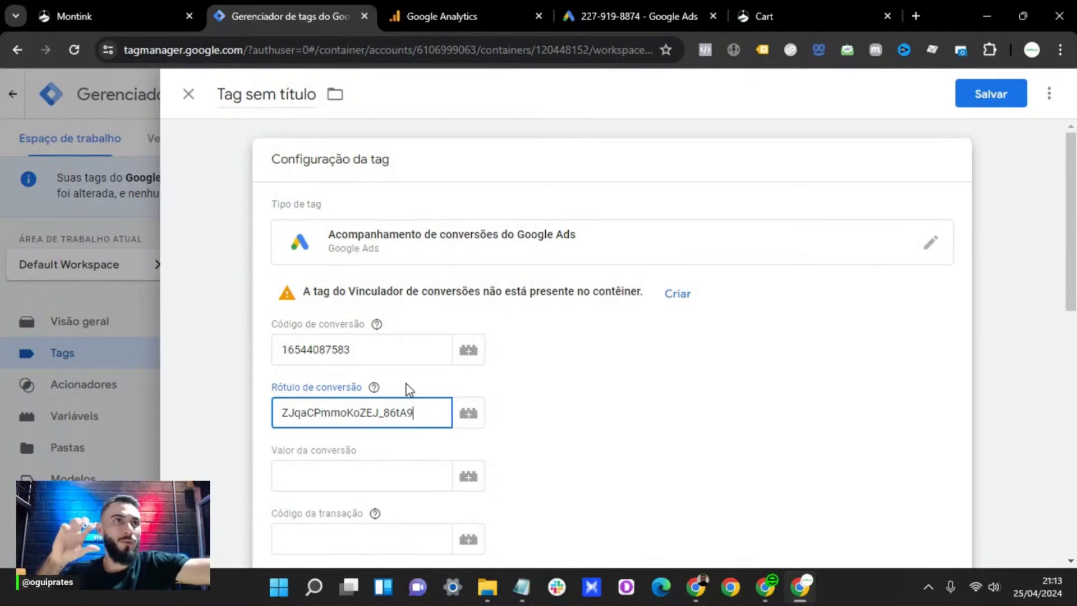
left_click(460, 437)
scroll(460, 437, "down", 3)
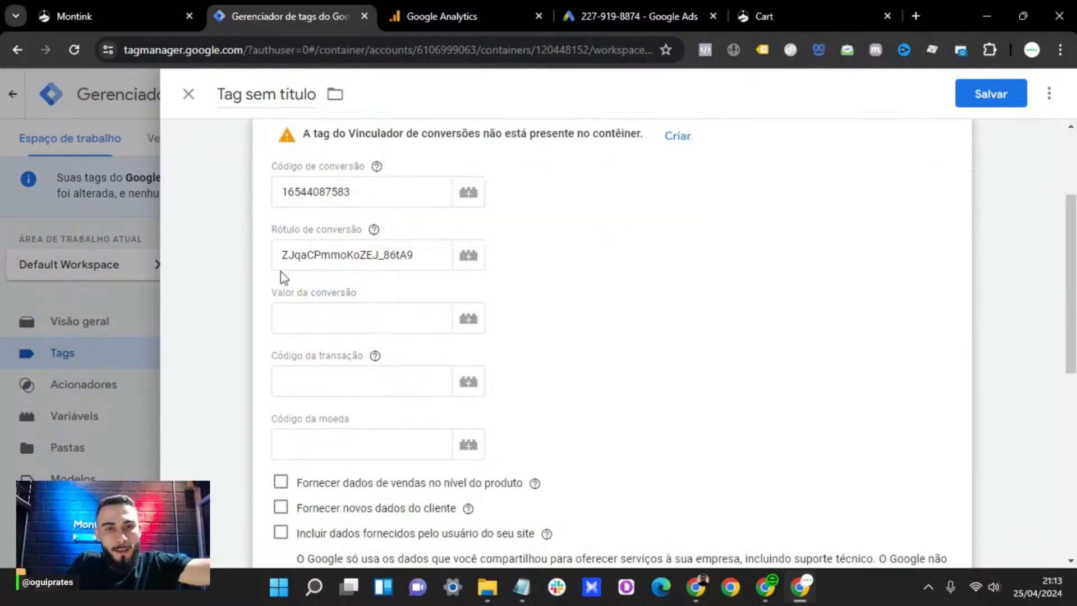
scroll(362, 371, "down", 5)
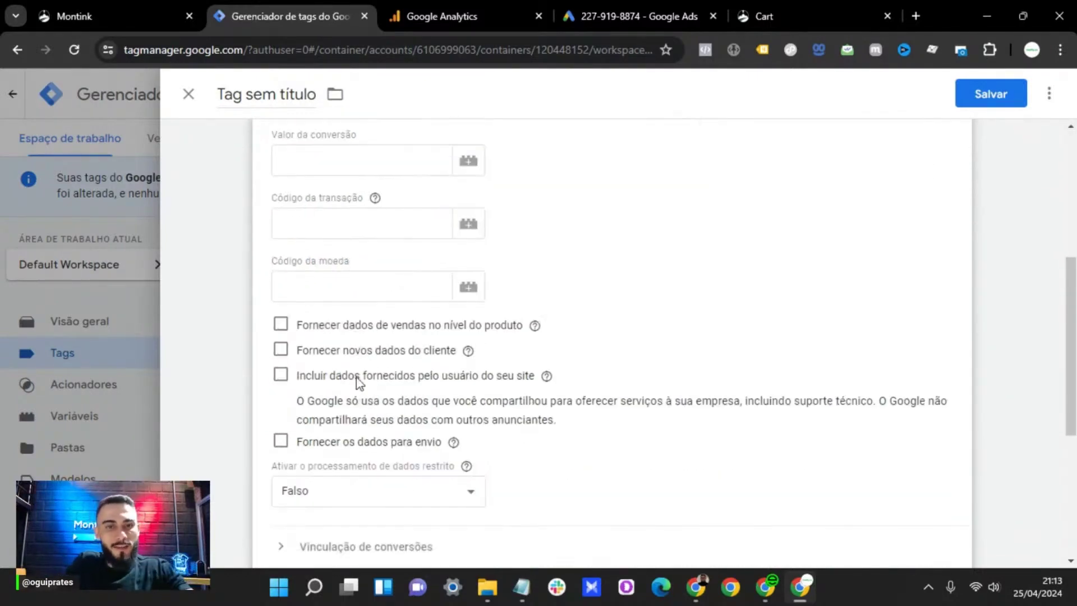
scroll(386, 450, "down", 3)
scroll(359, 361, "up", 6)
scroll(495, 376, "down", 6)
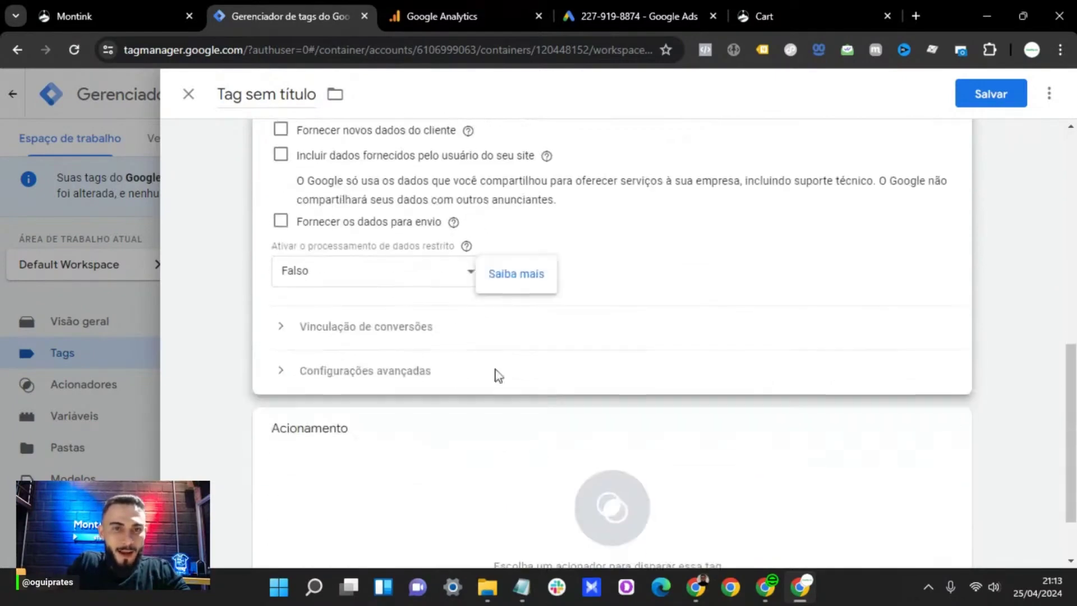
left_click(339, 408)
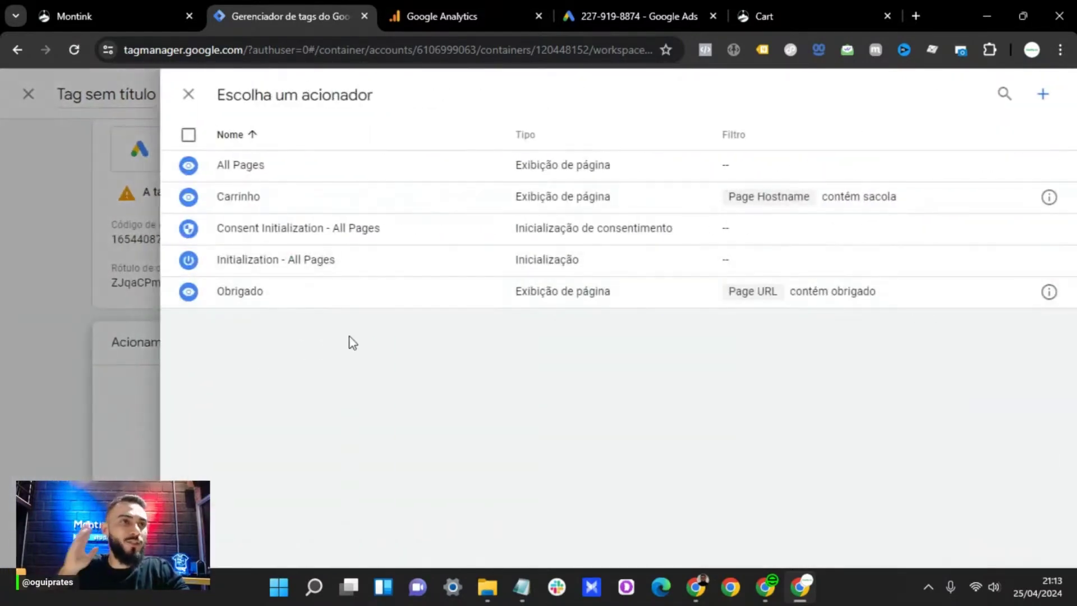
left_click(310, 201)
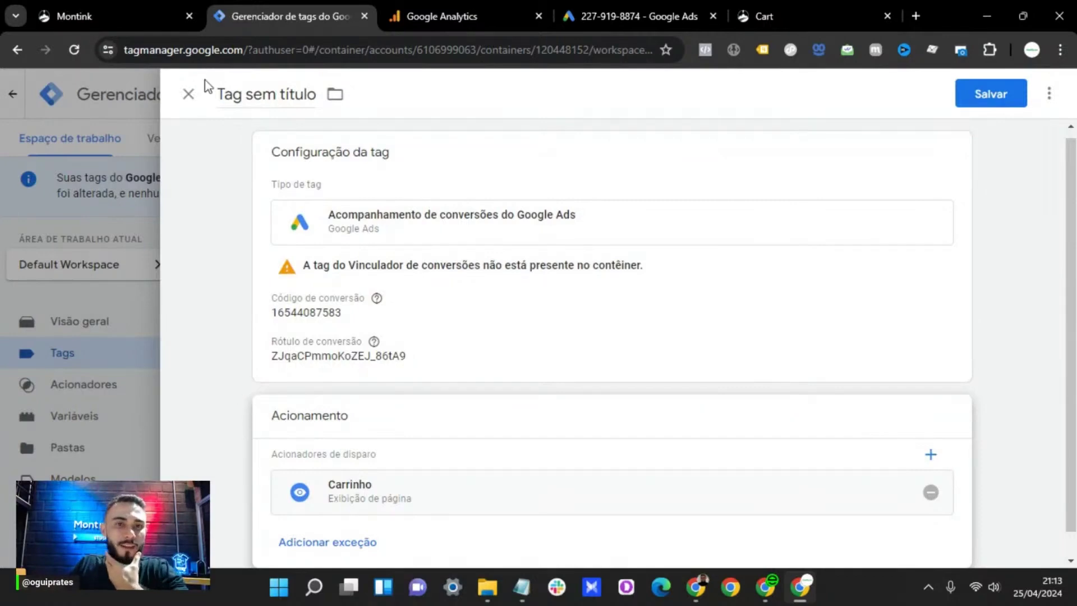
left_click(263, 92)
type("Carrinho")
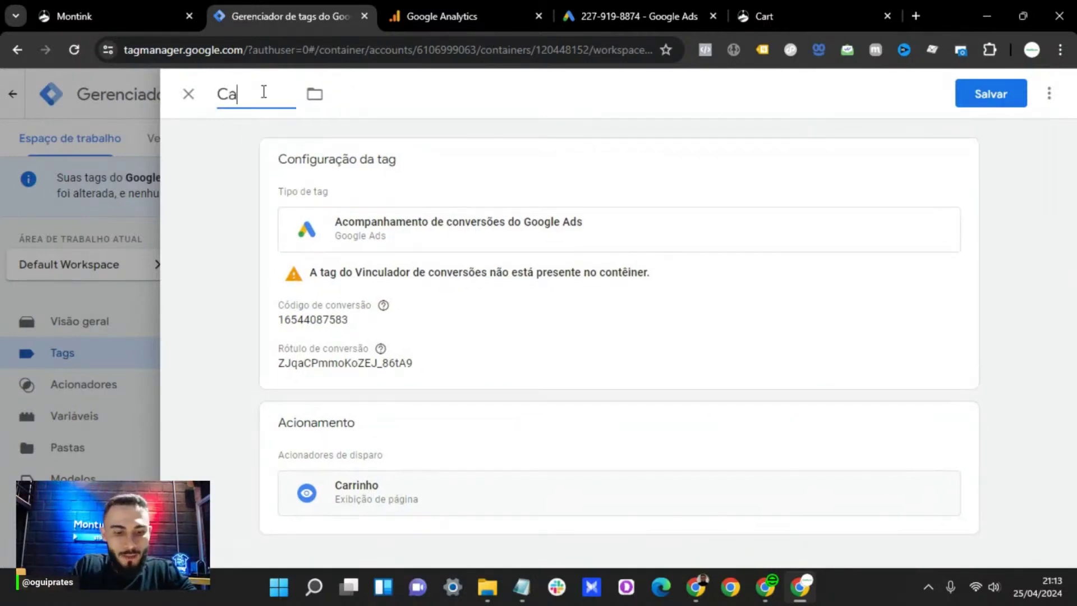
Create the missing Vinculador de conversões tag from the Carrinho tag's configuration, name it "Tag Gogle" and save it.
left_click(539, 314)
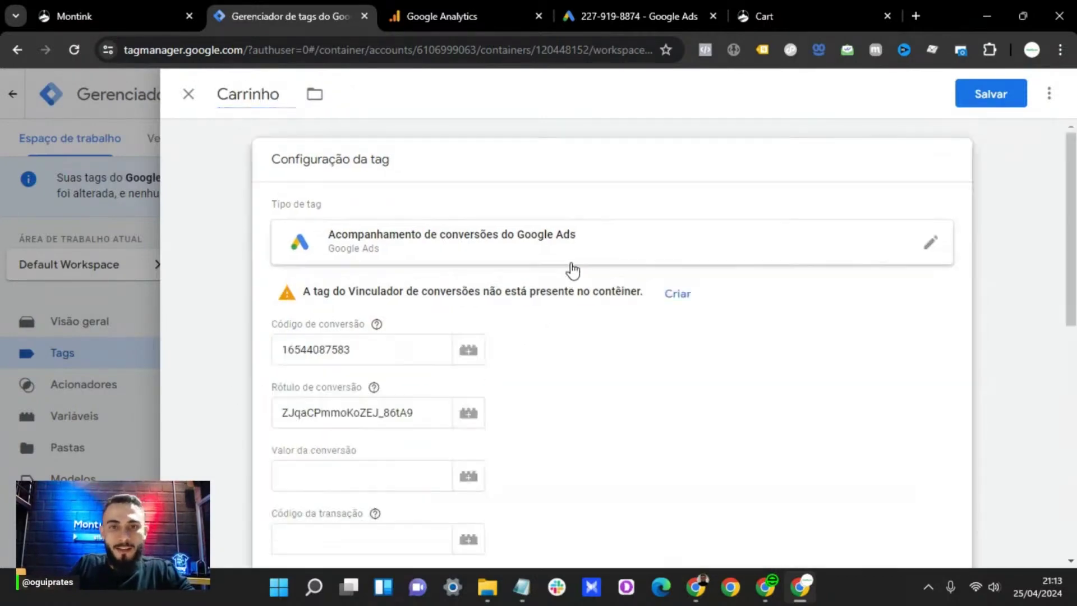
left_click(676, 296)
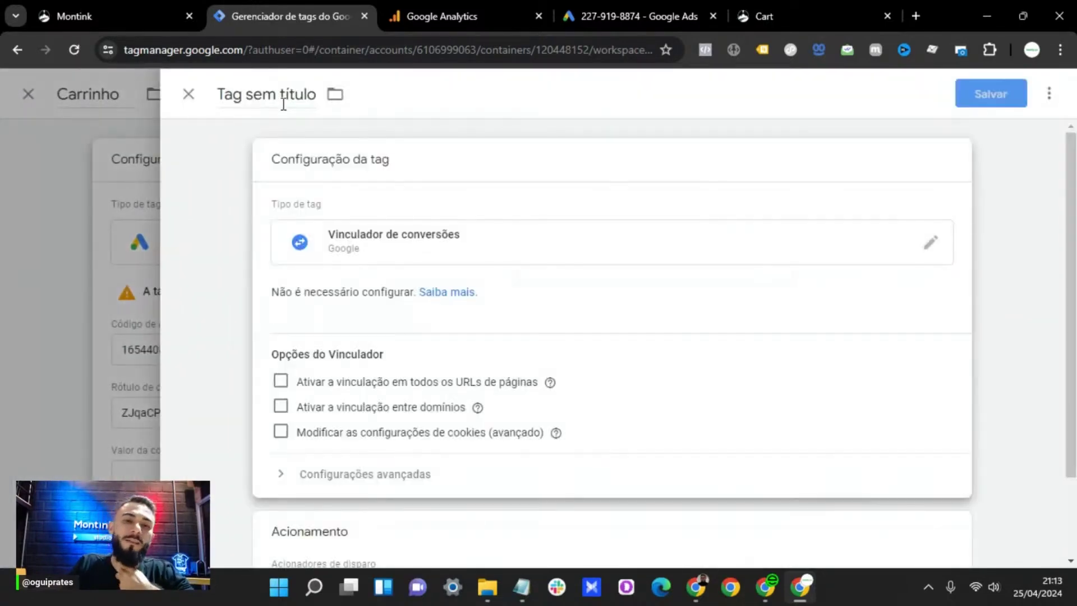
left_click(284, 100)
triple_click(285, 100)
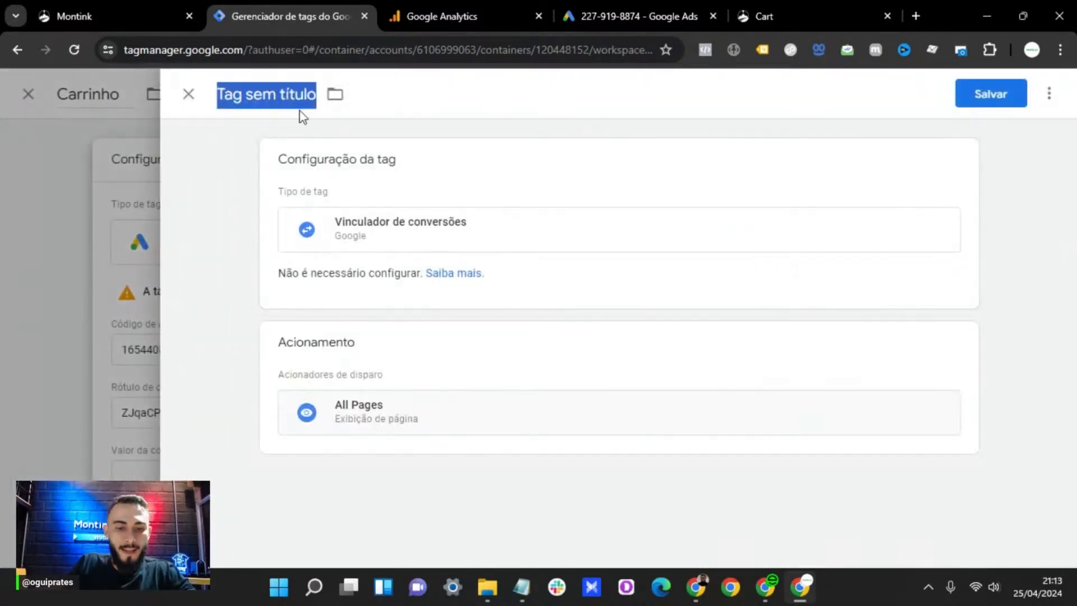
type("ag")
key("BackSpace")
key("BackSpace")
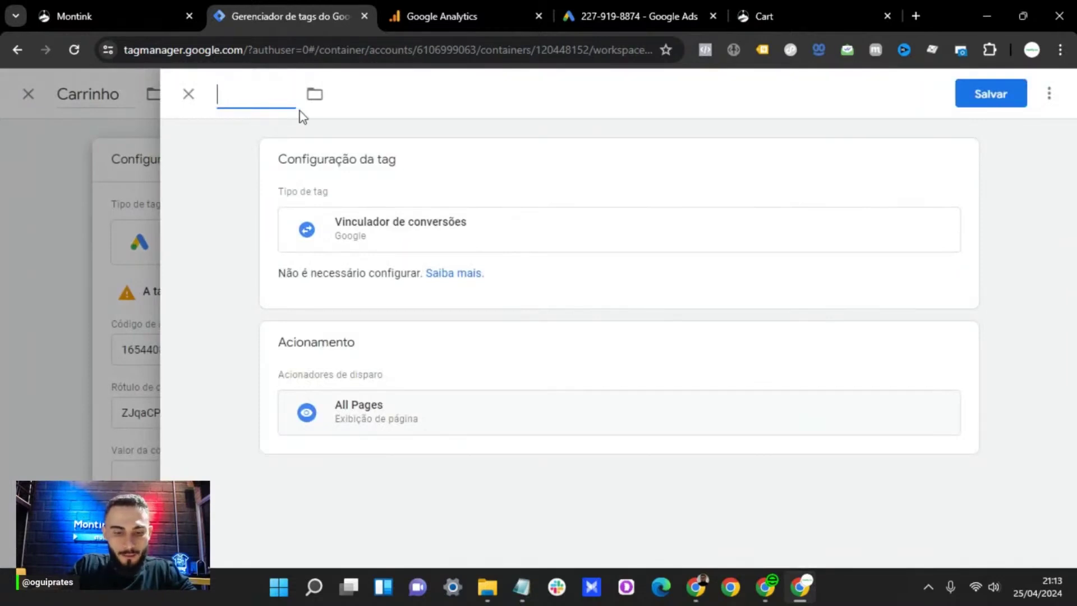
type("Tag Gogle")
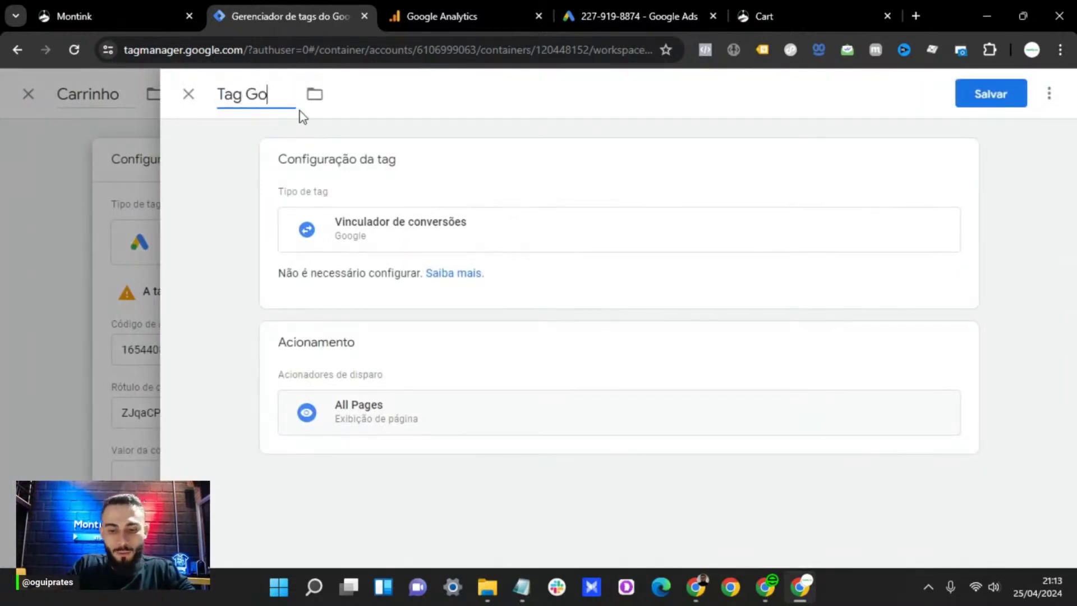
left_click(963, 104)
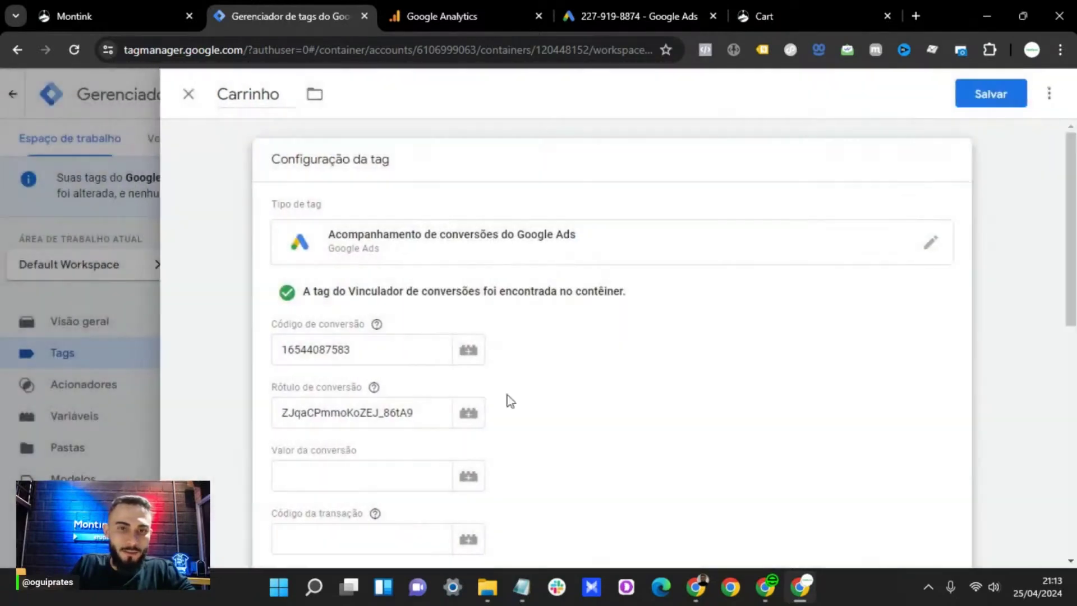
Review the Carrinho conversion tag's settings and save the tag.
scroll(774, 234, "down", 7)
scroll(1071, 140, "up", 7)
left_click(1001, 107)
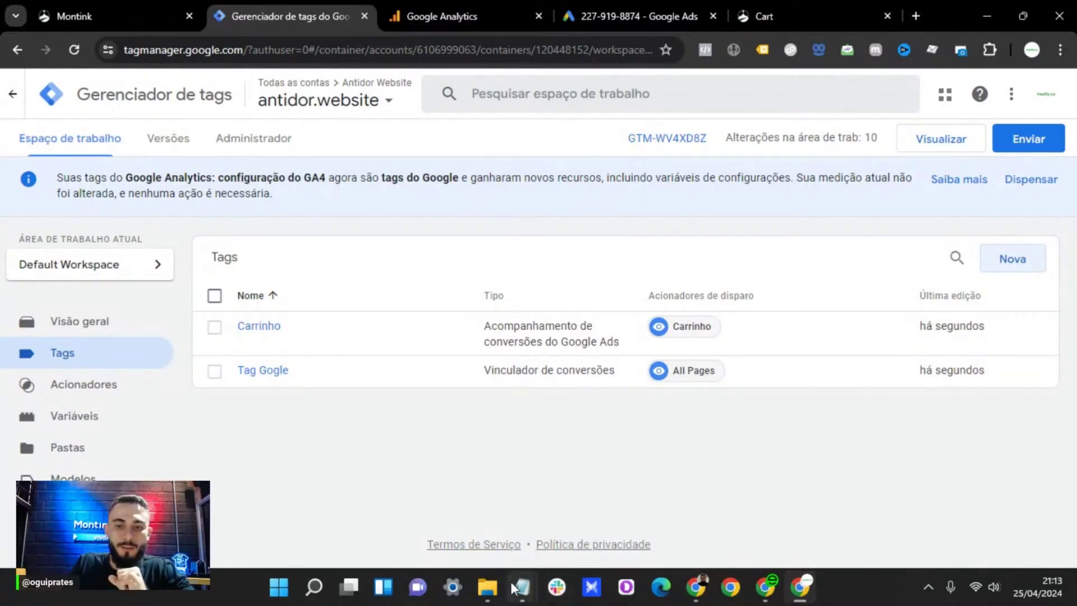
Open the "Snippet de evento - Page View (2)" file from Downloads and copy the conversion ID between "AW-" and the slash.
left_click(488, 587)
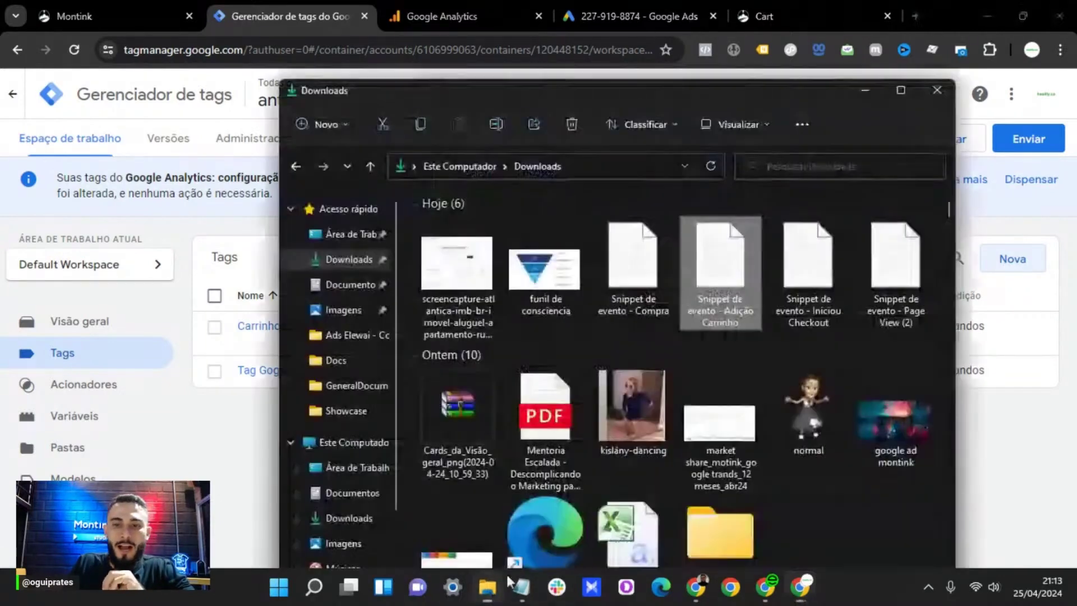
double_click(897, 318)
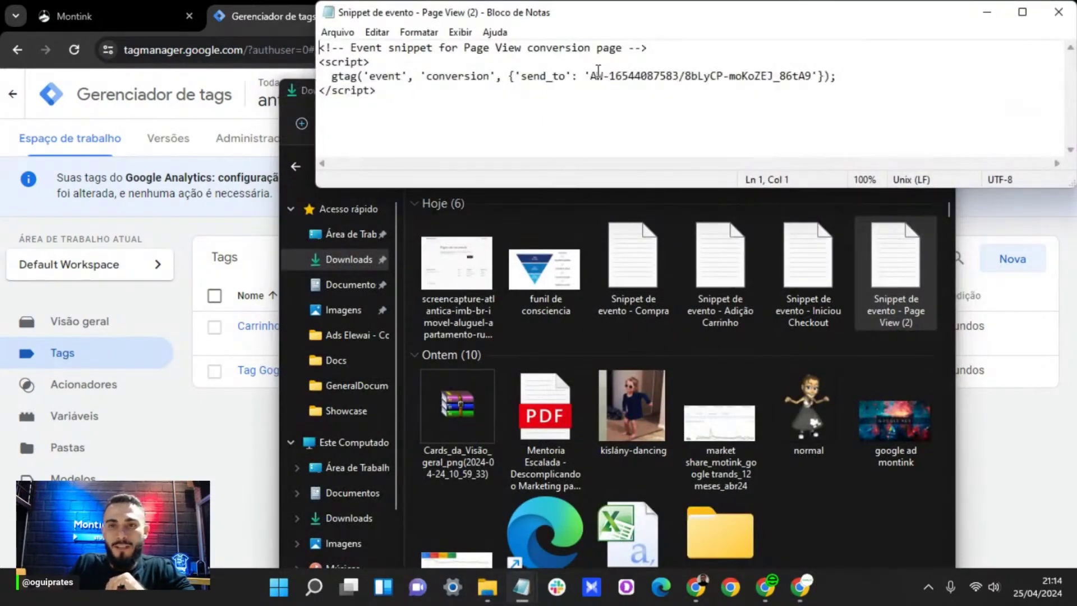
left_click_drag(611, 74, 681, 72)
right_click(669, 77)
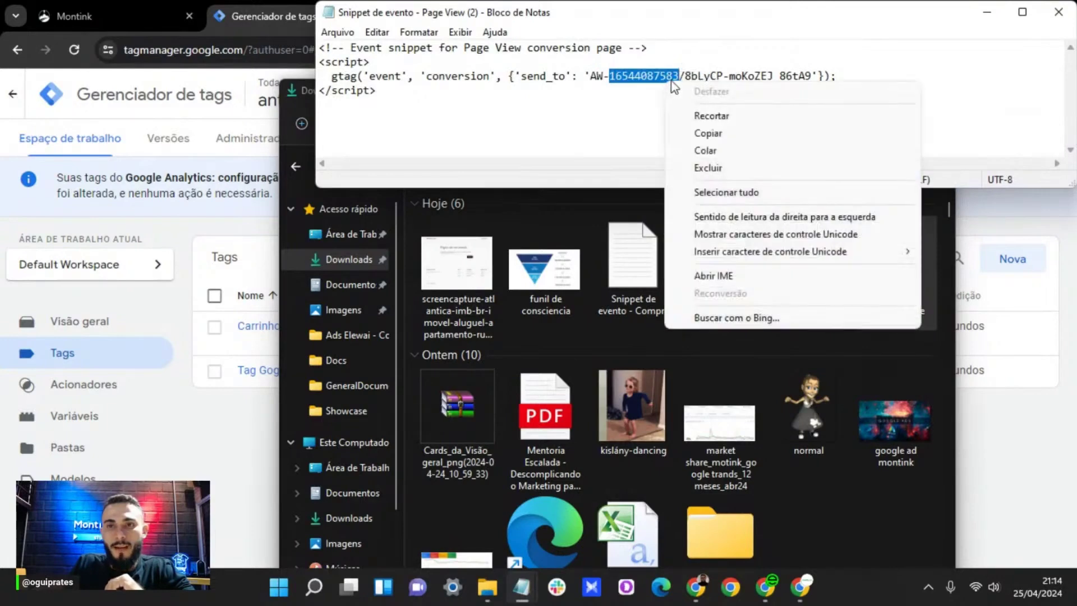
left_click(698, 136)
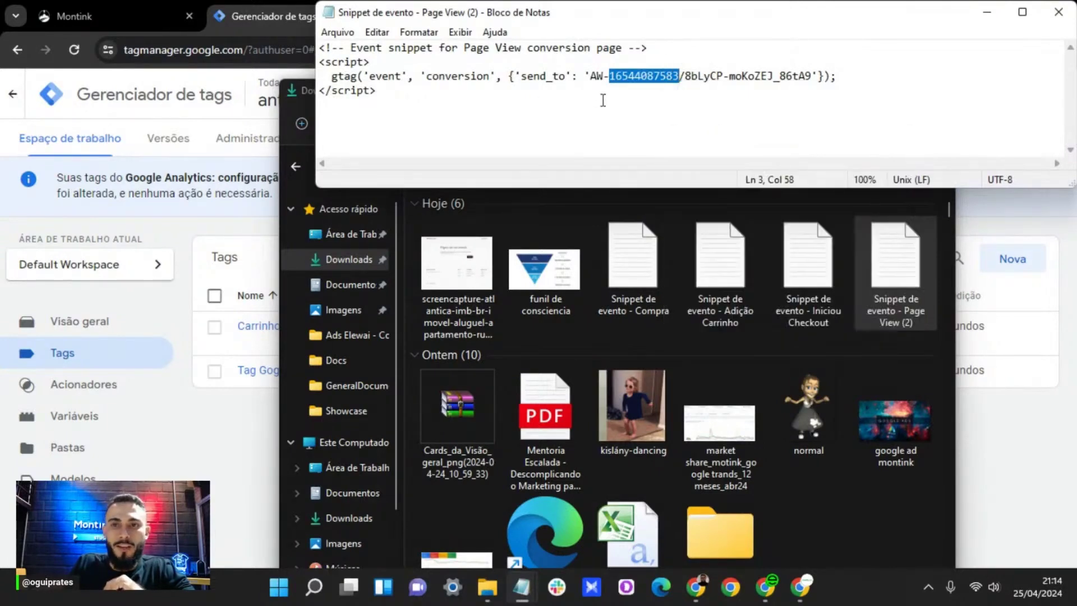
Back in Tag Manager, create a new tag of the type Acompanhamento de conversões do Google Ads.
left_click(220, 422)
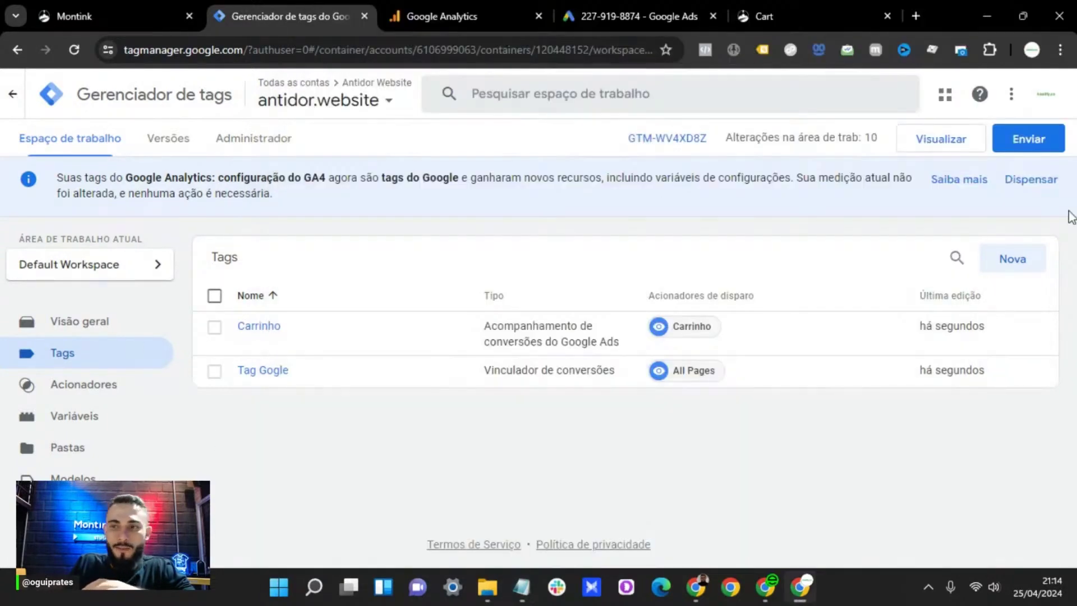
left_click(1006, 260)
left_click(717, 224)
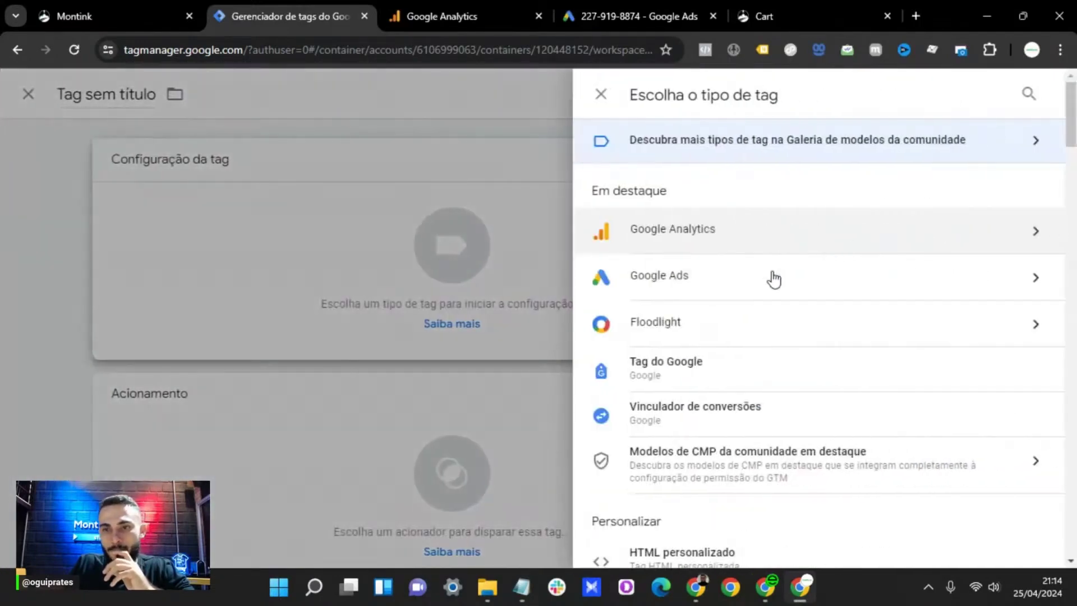
left_click(754, 293)
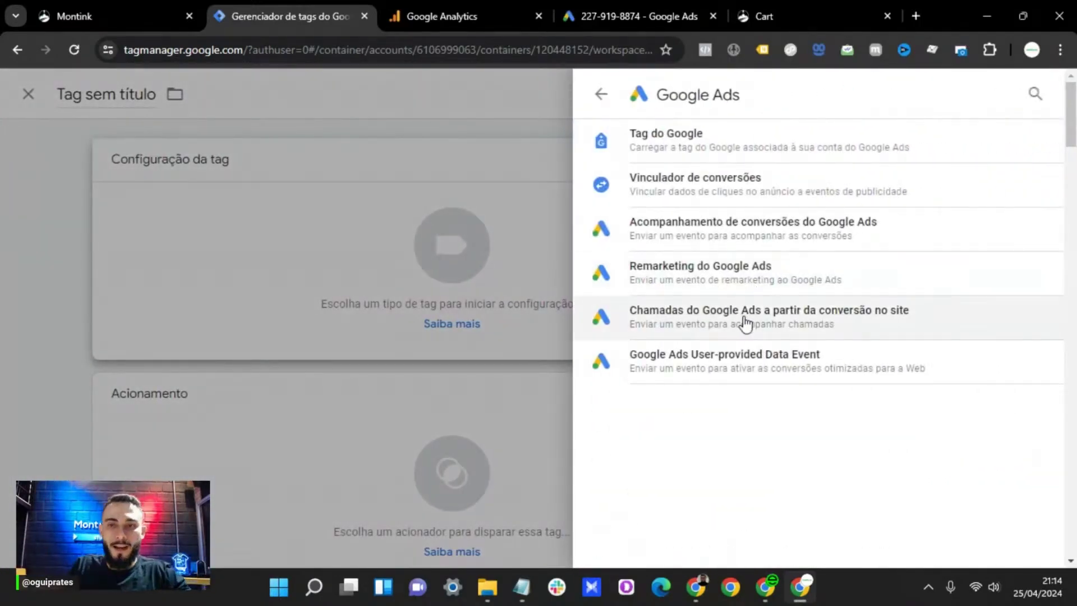
left_click(649, 246)
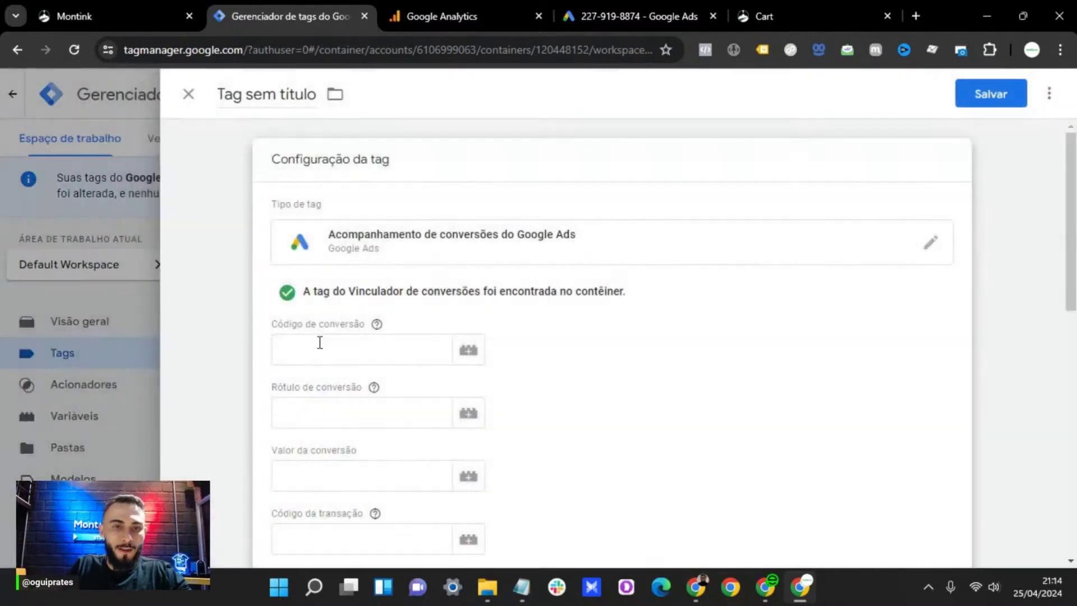
Paste the copied conversion ID as the new tag's Código de conversão.
right_click(317, 345)
scroll(384, 331, "down", 1)
scroll(385, 331, "down", 1)
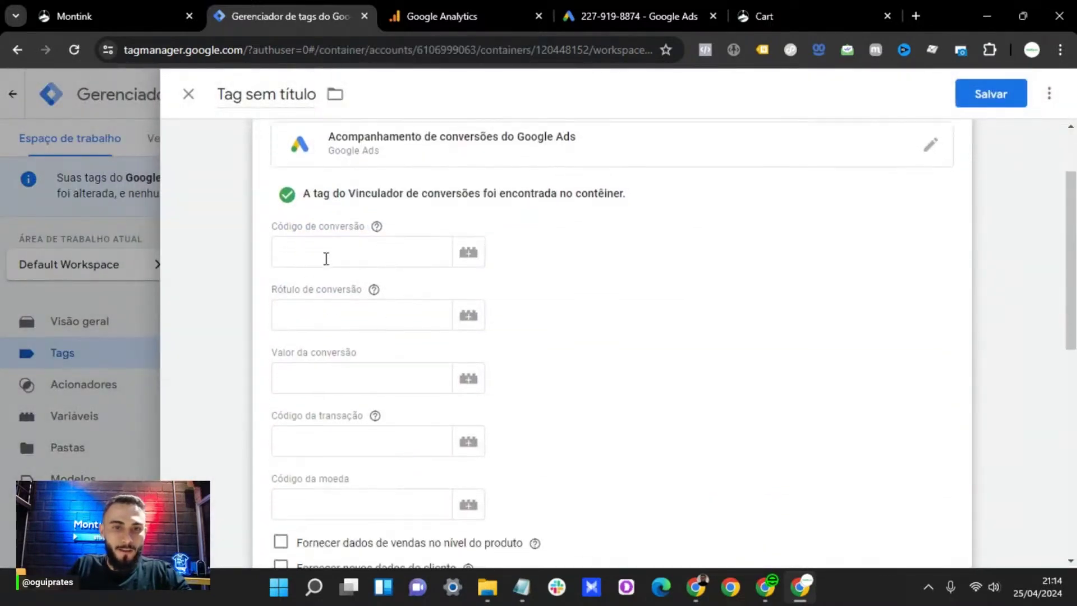
right_click(326, 260)
left_click(348, 412)
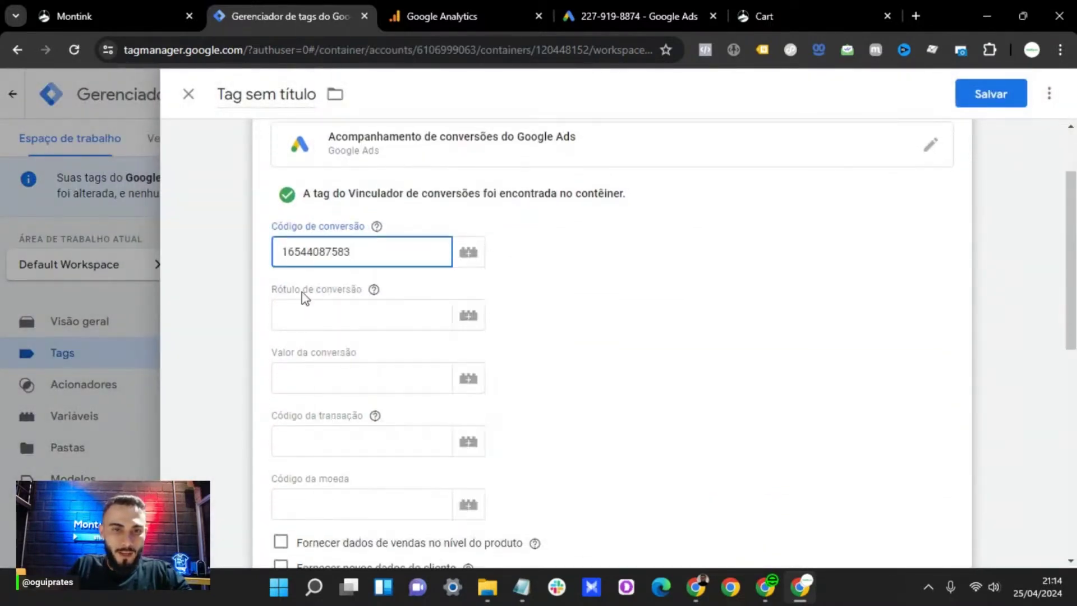
In the Page View snippet, separate the conversion label from the slash with a space and copy the label.
left_click(522, 587)
left_click(706, 516)
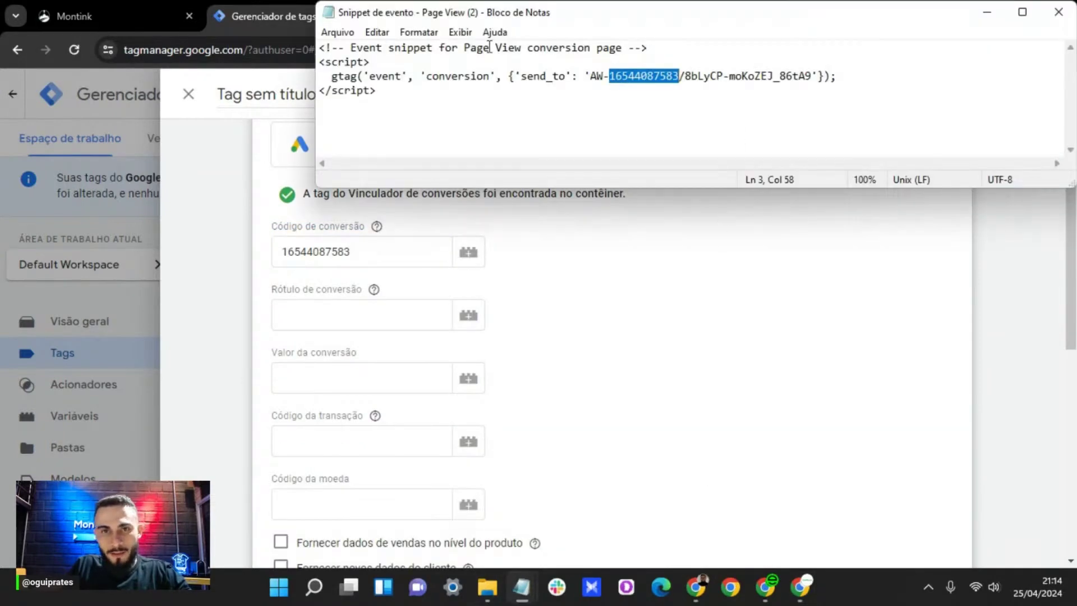
left_click_drag(484, 49, 503, 52)
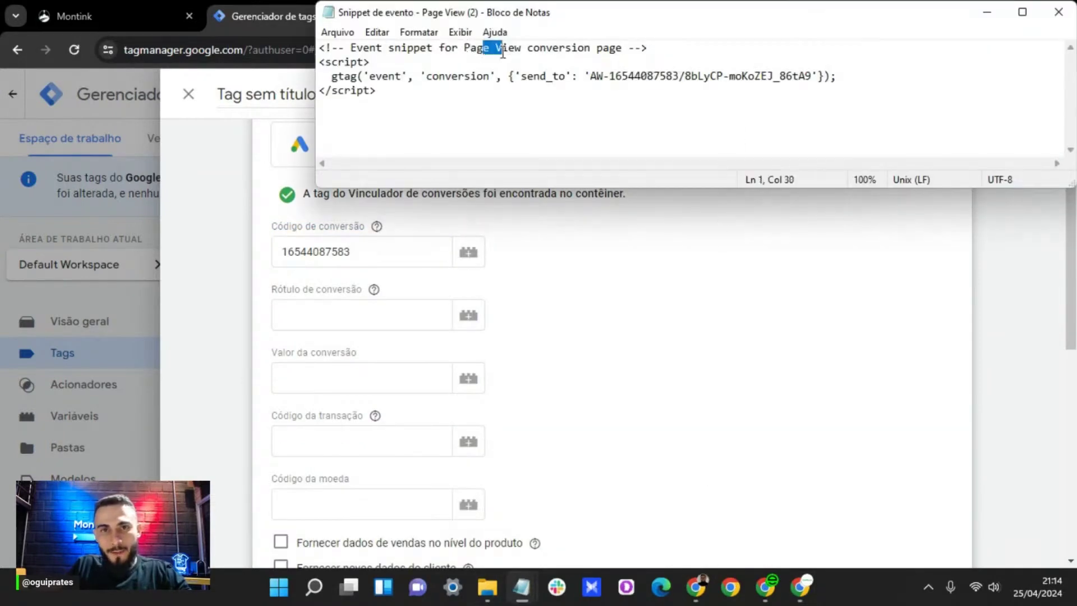
left_click(687, 77)
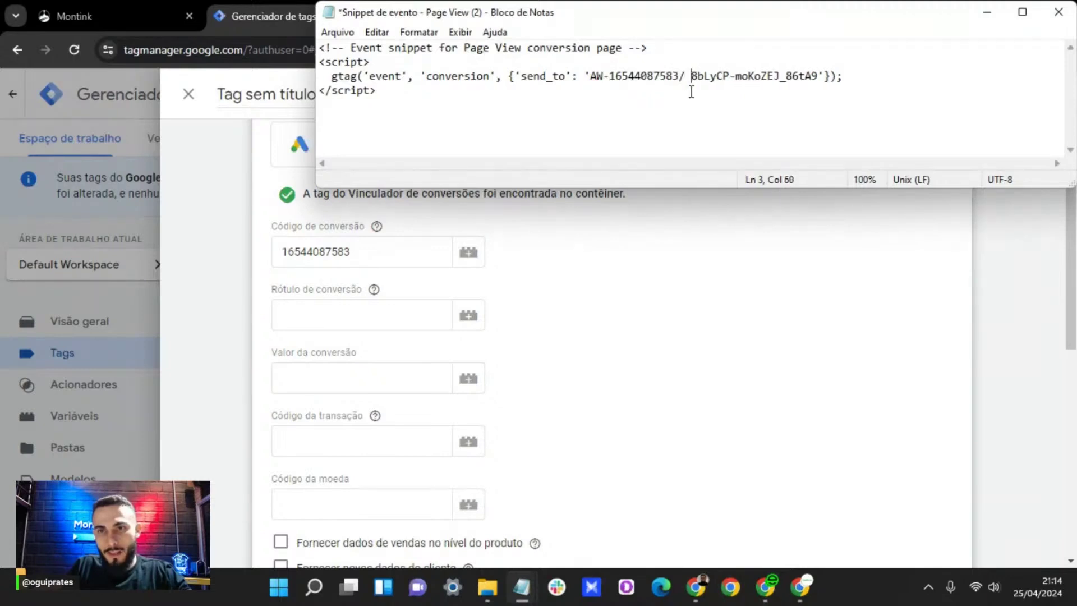
left_click_drag(691, 76, 815, 72)
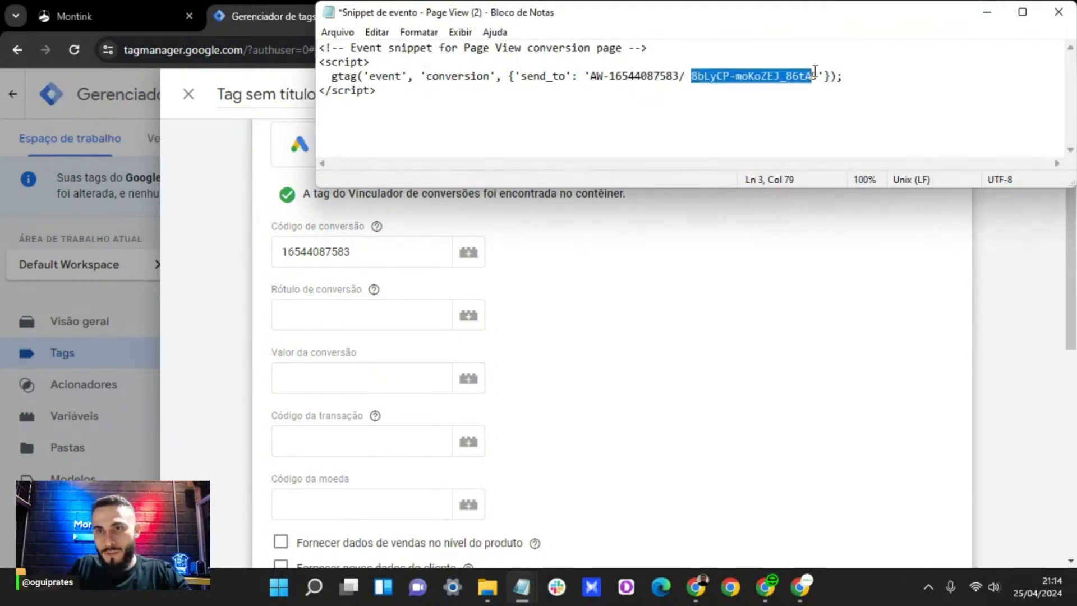
right_click(806, 80)
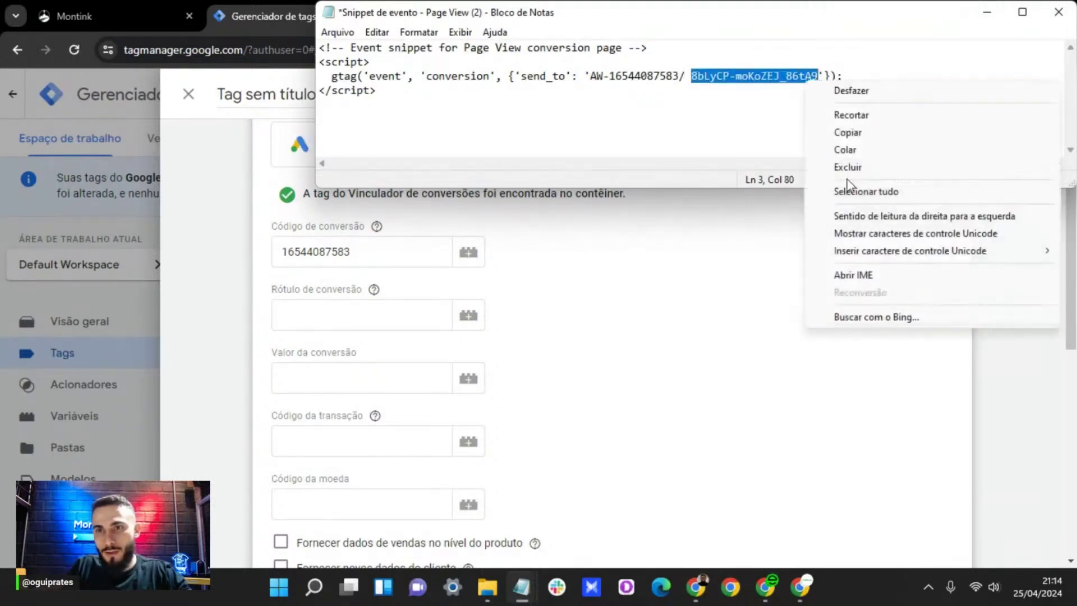
left_click(850, 132)
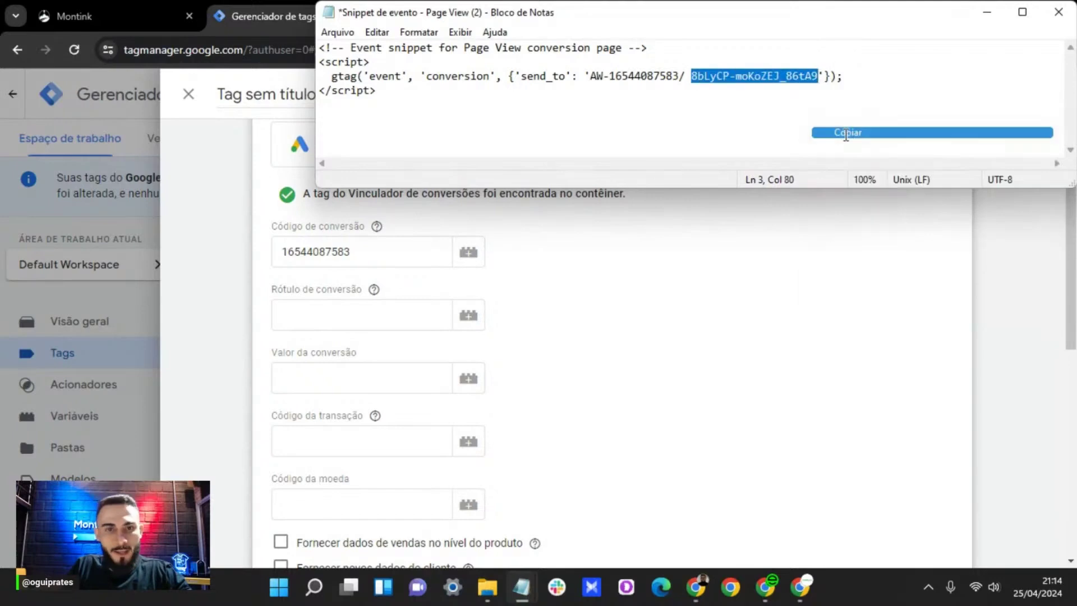
Paste the copied Page View label as the new tag's Rótulo de conversão.
right_click(398, 320)
left_click(482, 201)
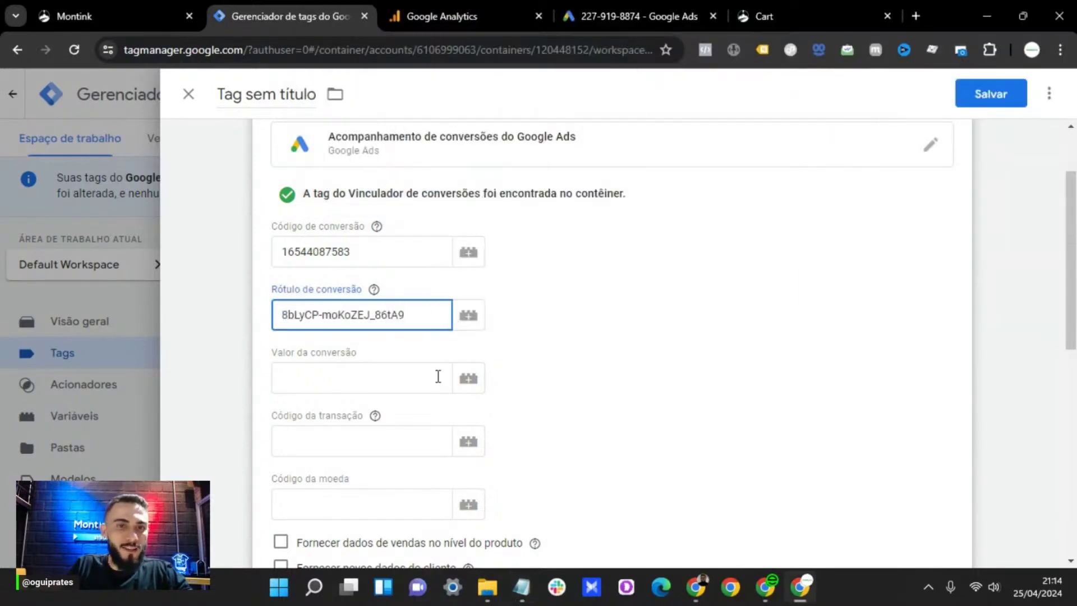
left_click(279, 416)
Assign the All Pages trigger as the new conversion tag's firing trigger.
scroll(390, 407, "down", 6)
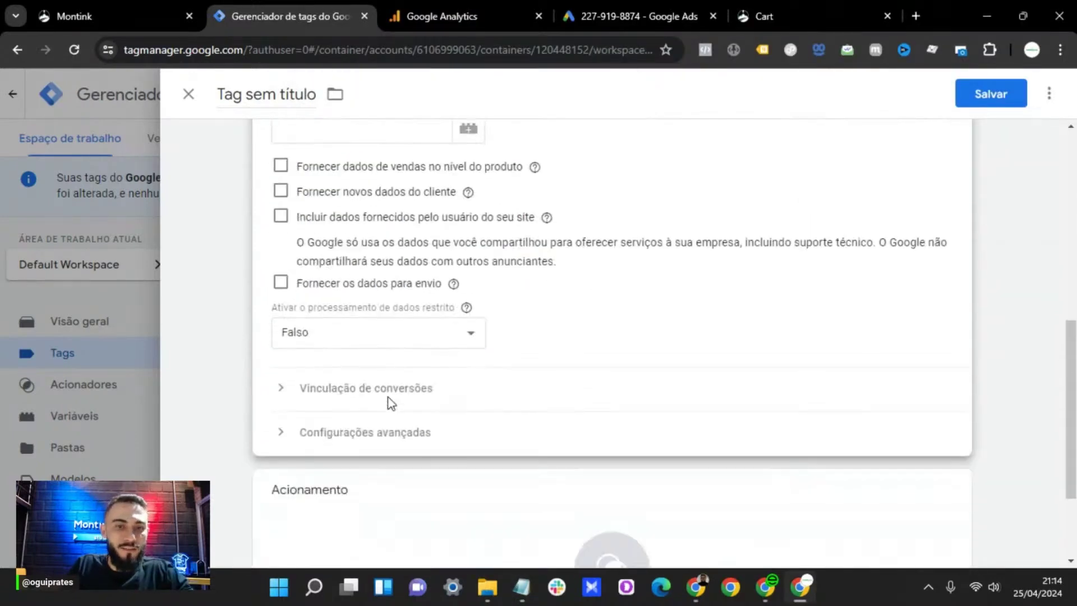
scroll(387, 402, "down", 2)
scroll(384, 415, "down", 1)
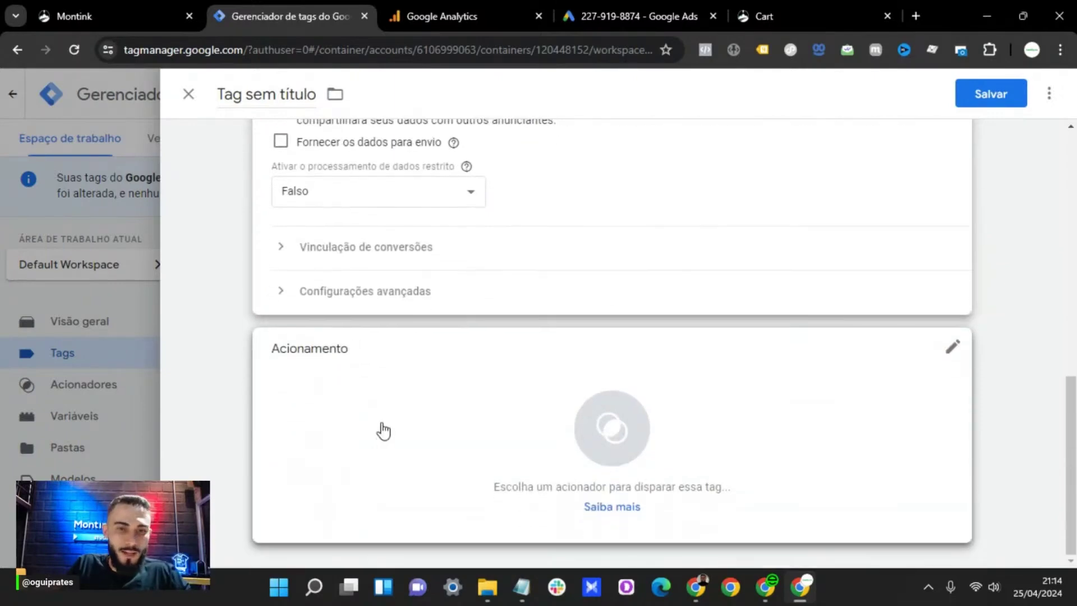
left_click(384, 431)
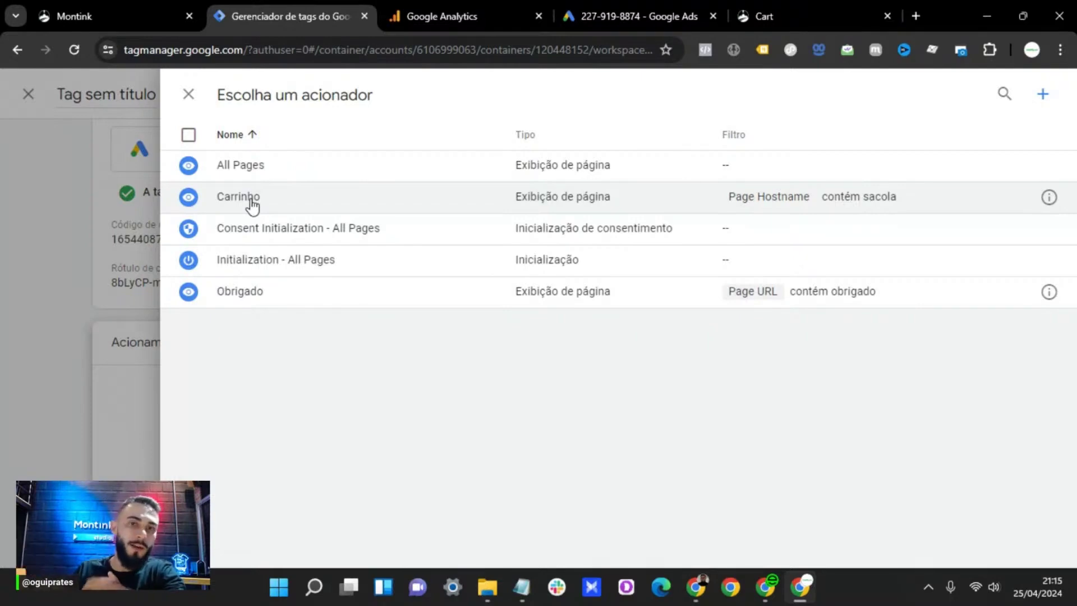
left_click(322, 167)
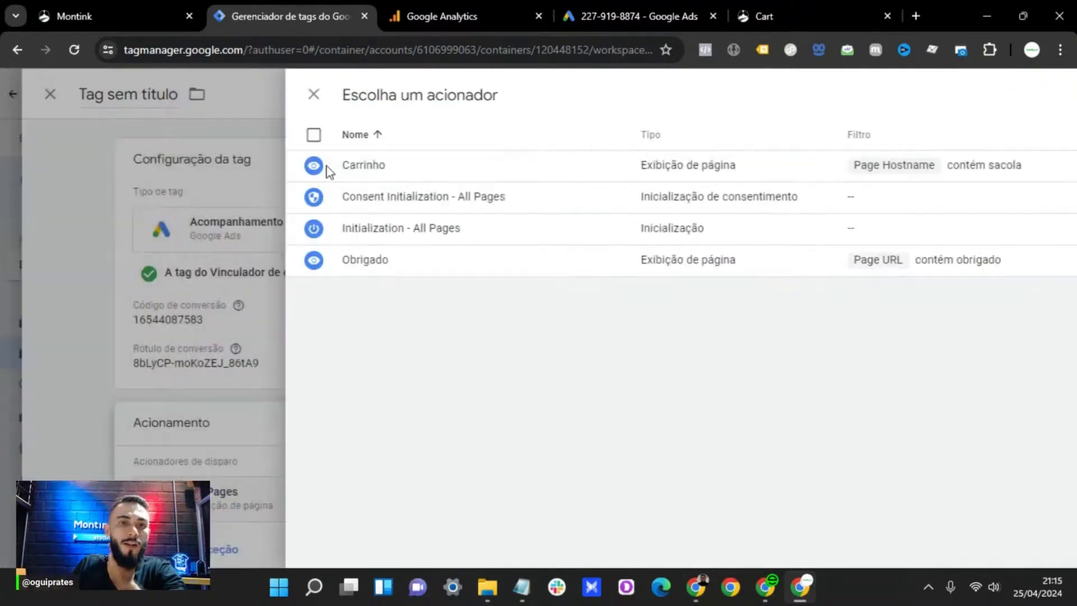
Name the conversion tag "Page Virew" and save it.
left_click(305, 98)
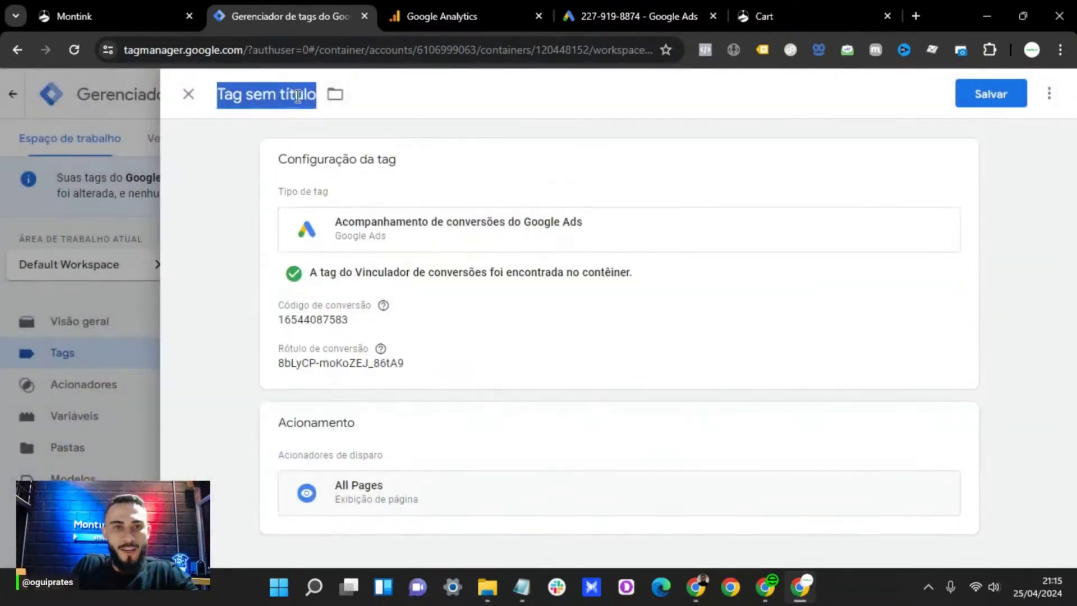
type("Page Virew")
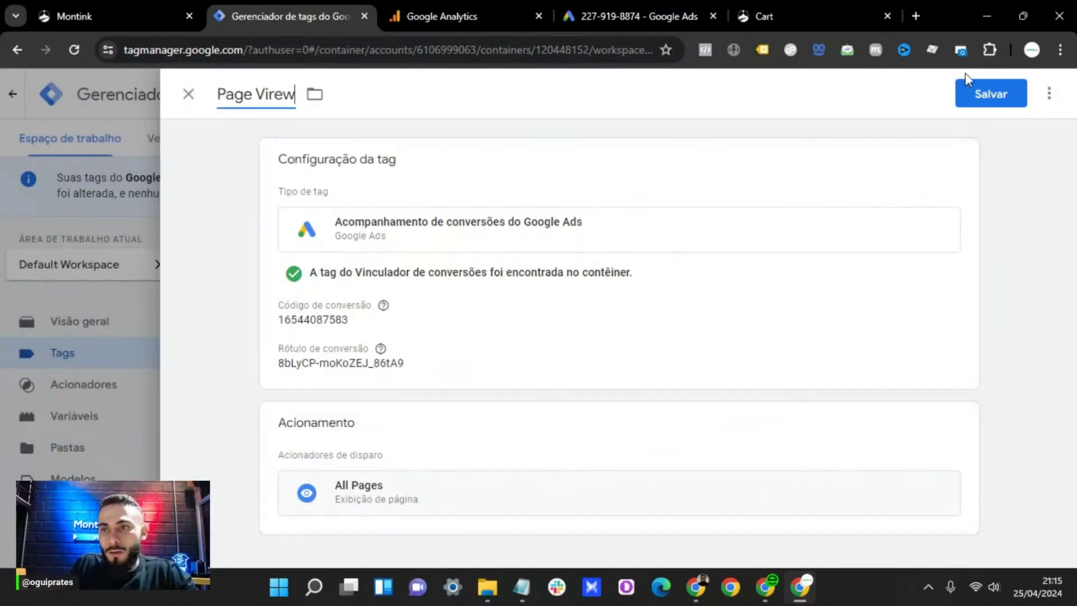
left_click(989, 94)
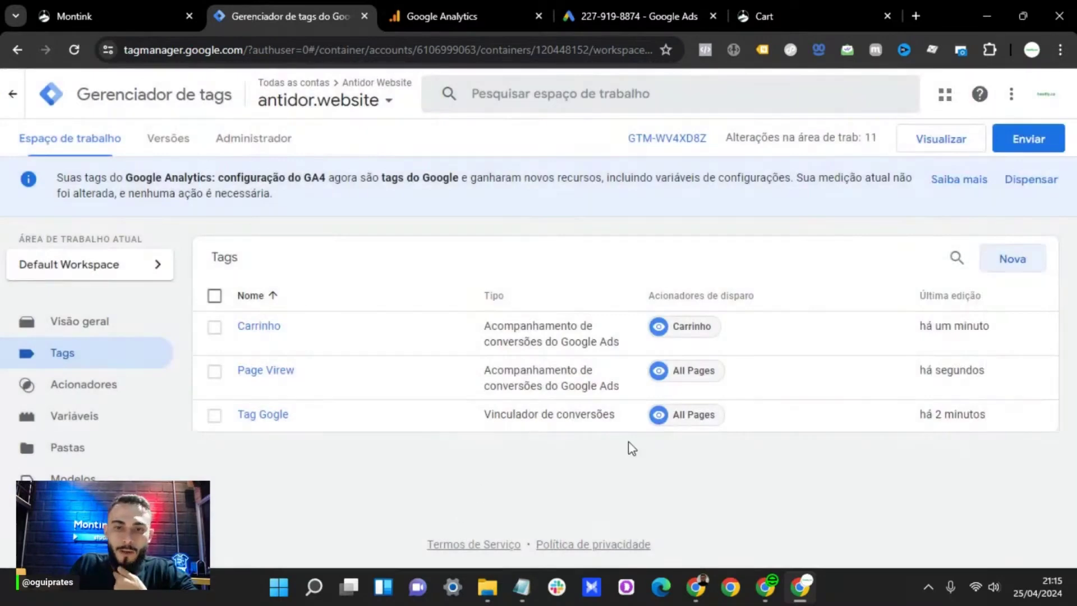
Switch to the store's cart page, fill in the CEP with the saved postal code and look up the home delivery options.
left_click(800, 7)
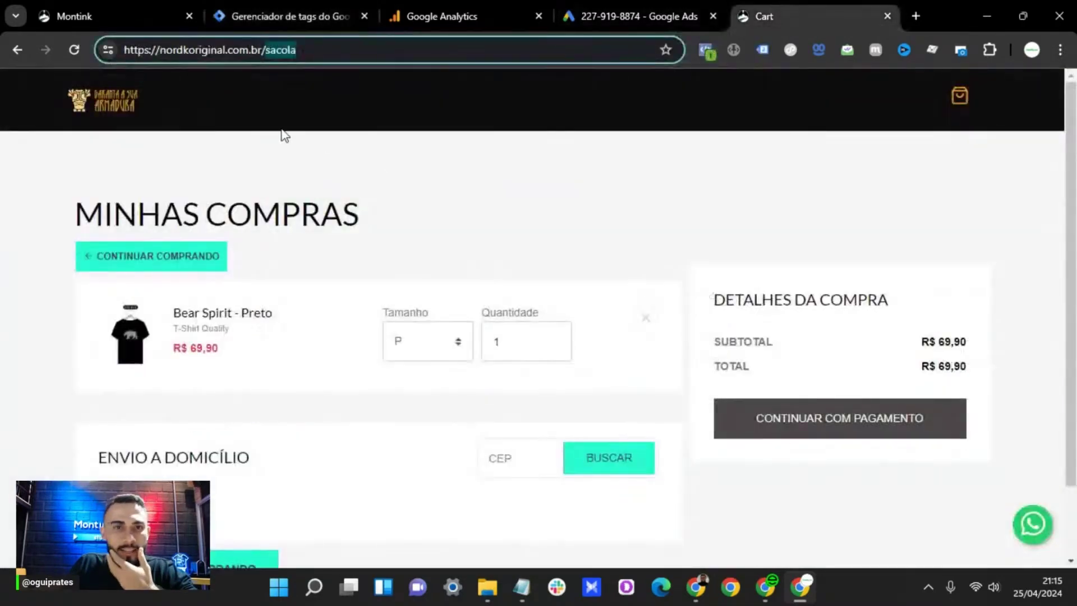
left_click(513, 460)
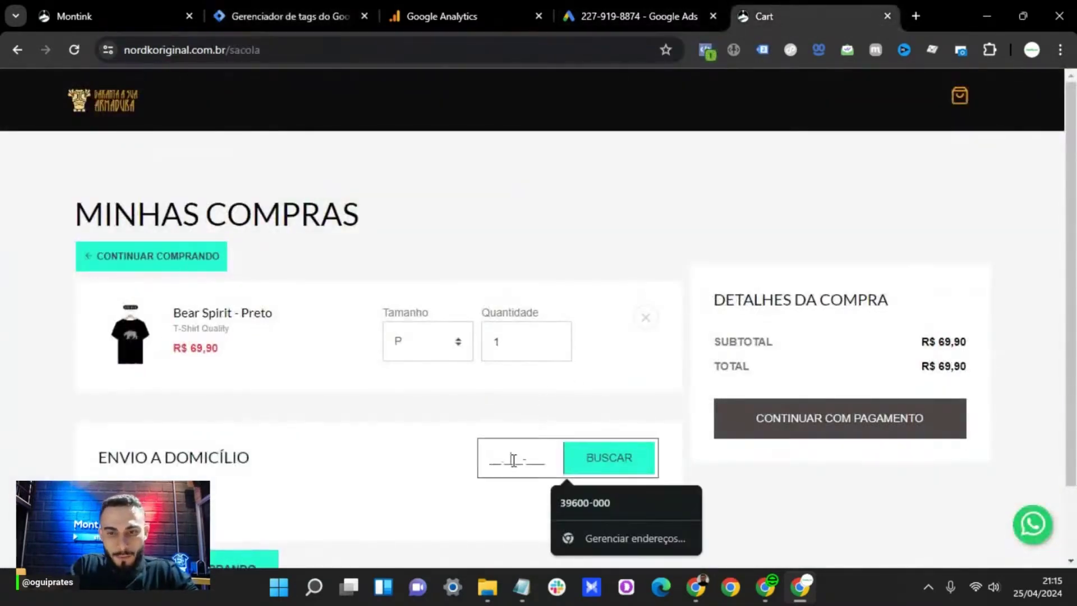
left_click(562, 501)
left_click(604, 467)
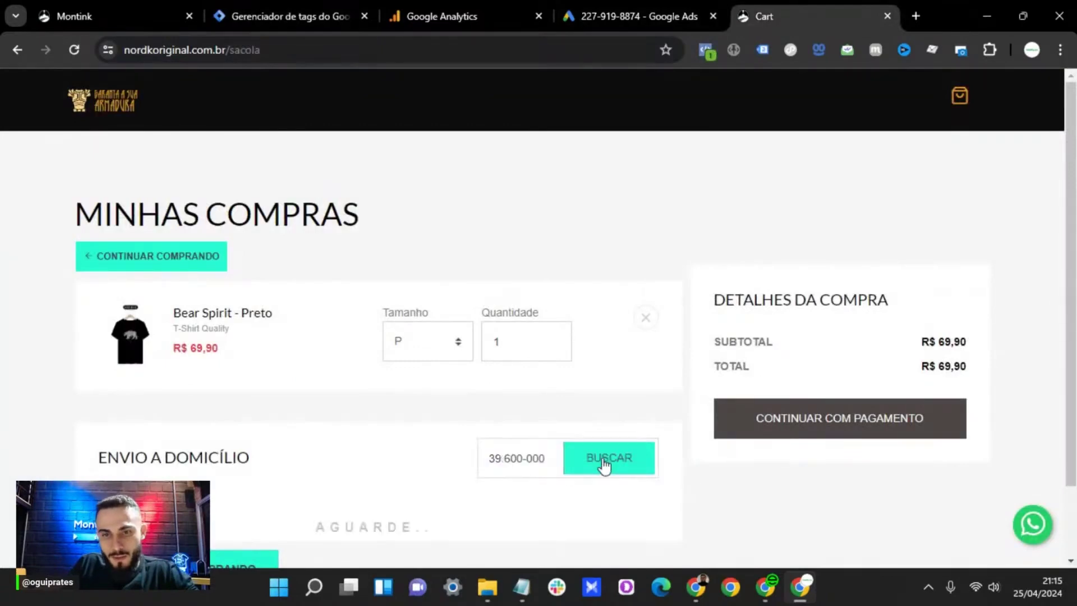
scroll(375, 257, "down", 5)
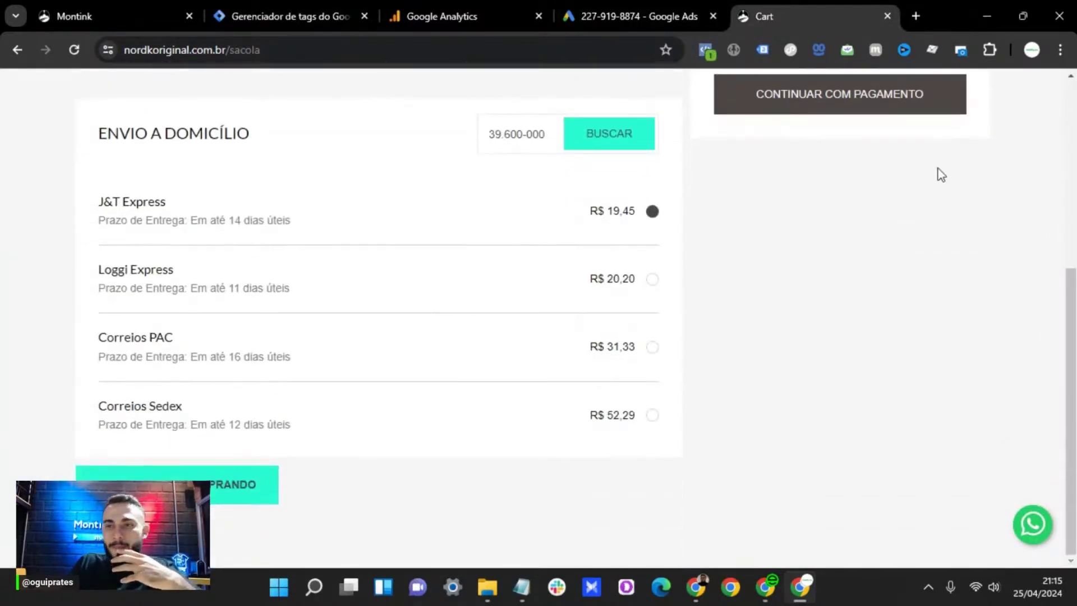
Continue from the cart to the payment page and copy the word "checkout" from its web address.
scroll(846, 221, "up", 3)
left_click(834, 255)
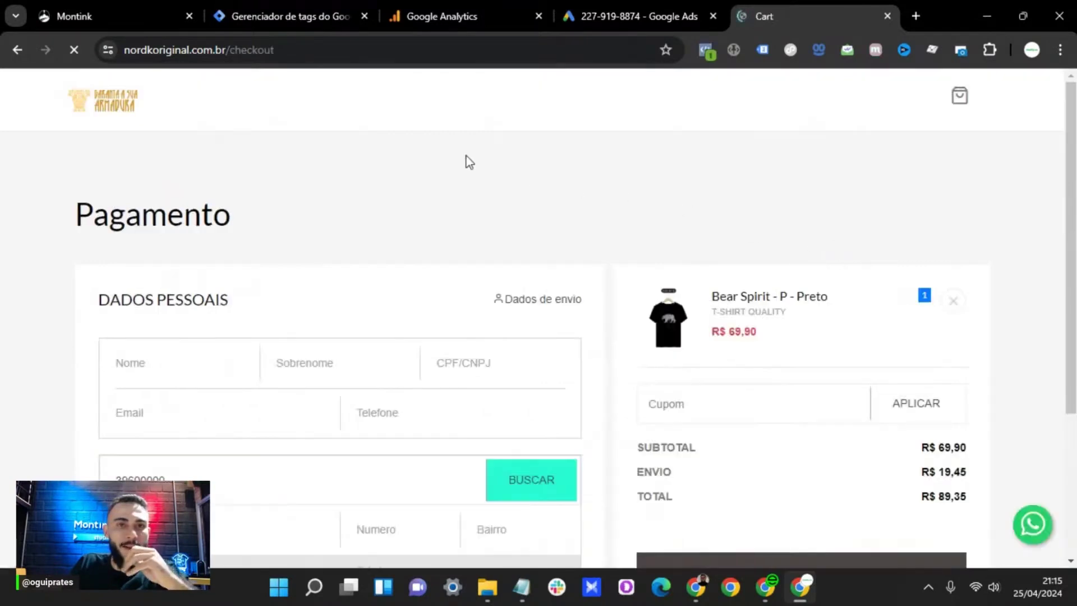
left_click(284, 50)
left_click(314, 48)
left_click_drag(314, 48, 268, 53)
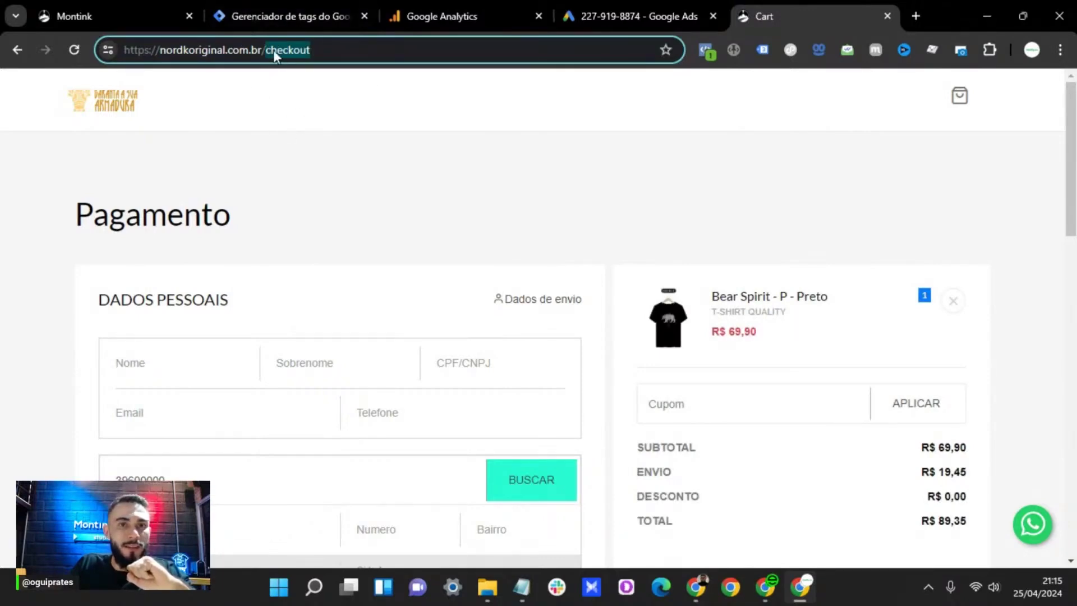
left_click_drag(266, 49, 136, 51)
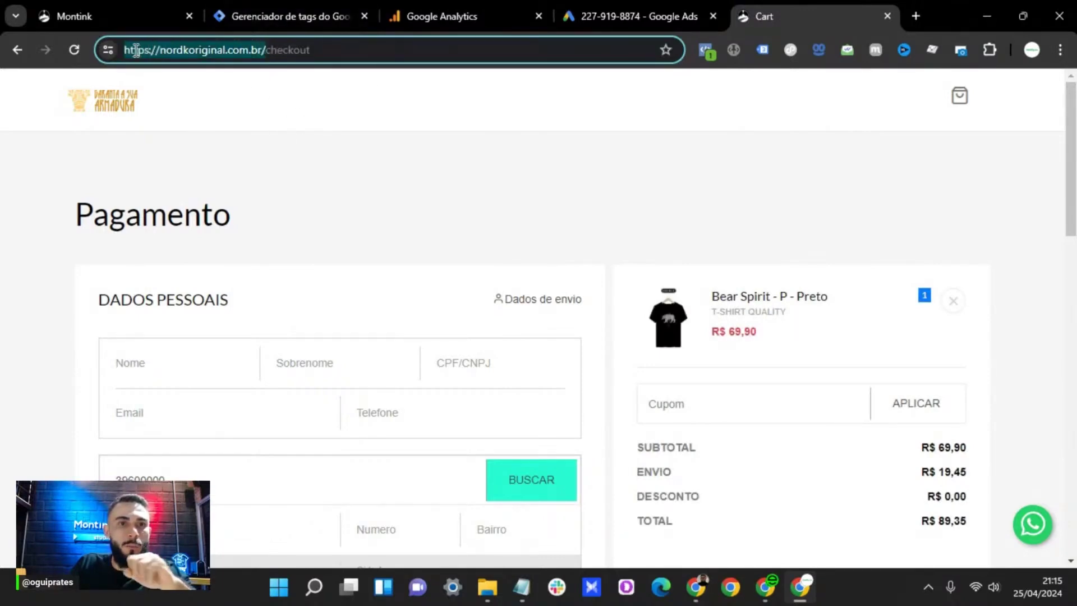
left_click_drag(363, 55, 260, 56)
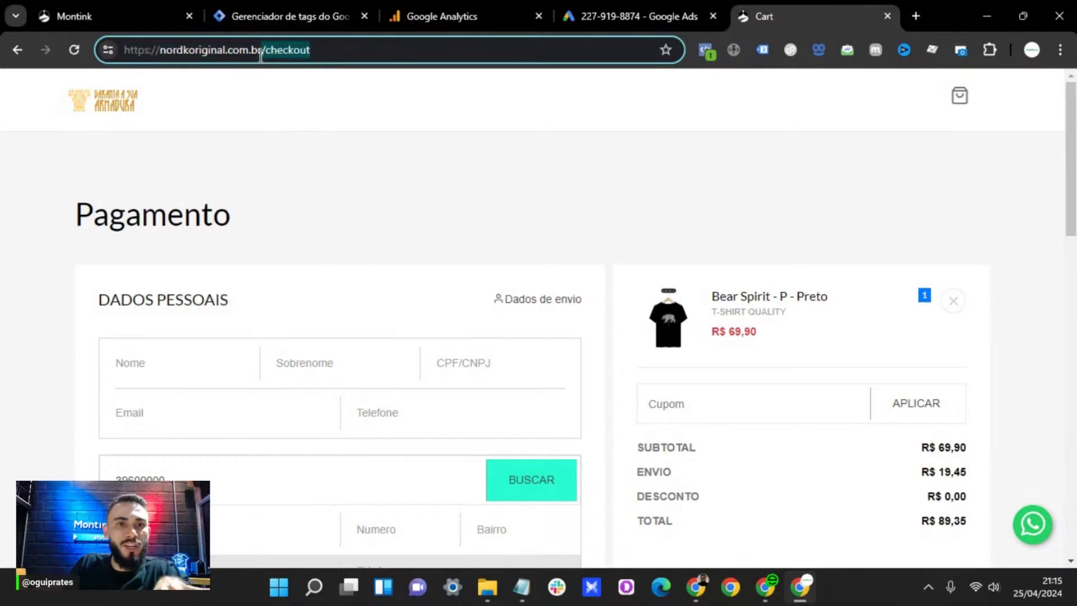
right_click(274, 56)
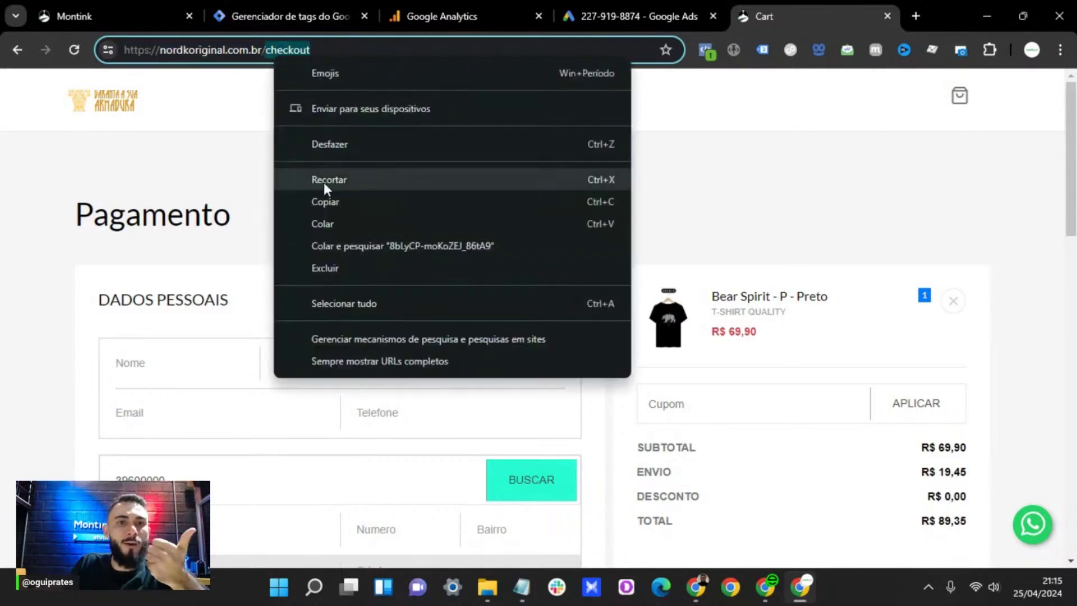
left_click(326, 202)
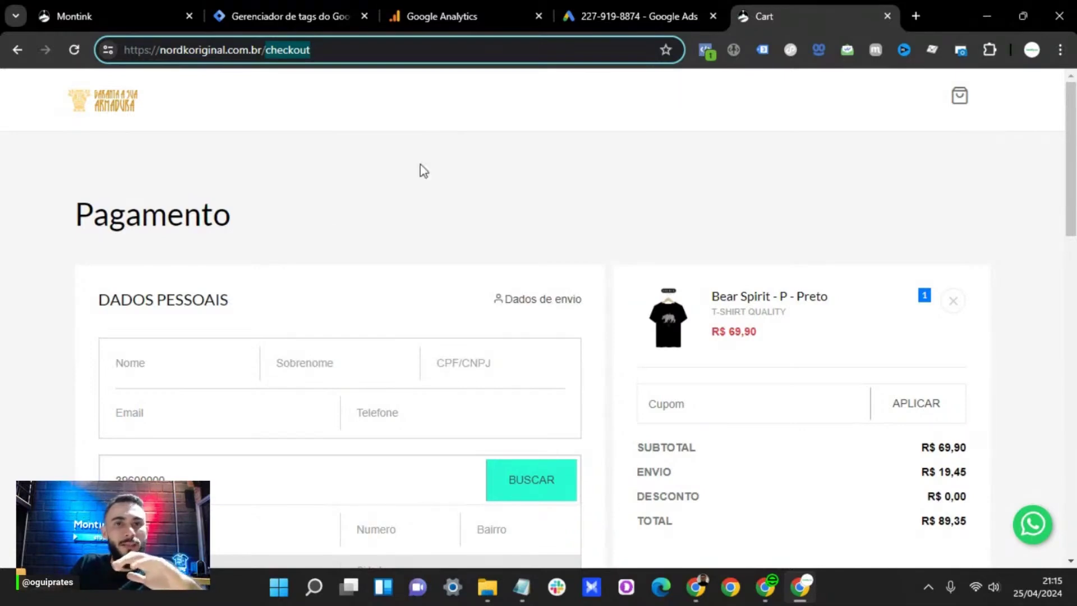
Switch to Google Tag Manager and create an Exibição de página trigger that fires on Algumas exibições de página.
left_click(264, 14)
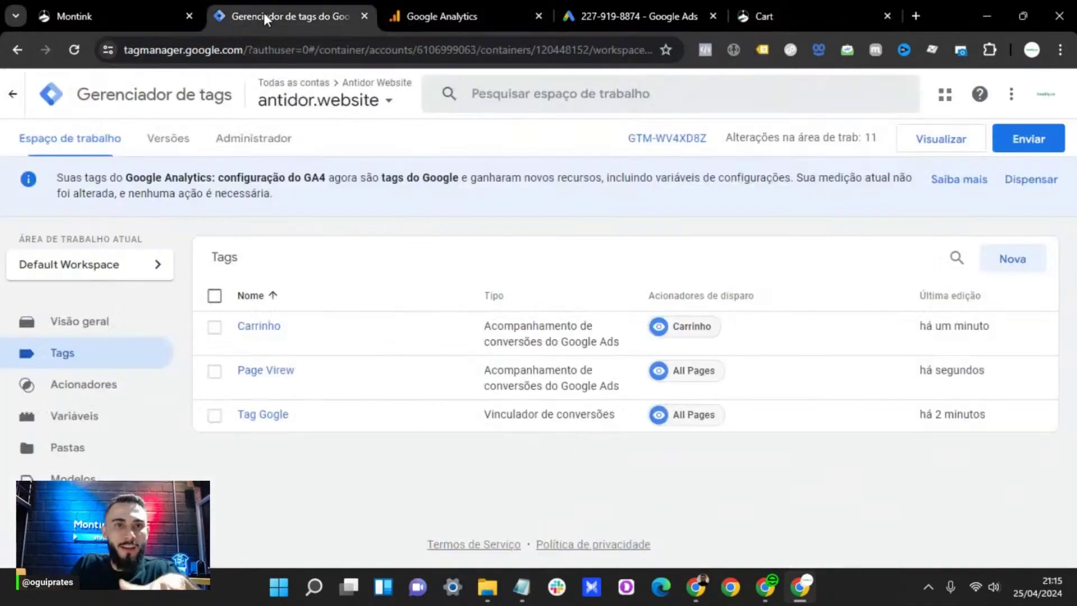
left_click(121, 393)
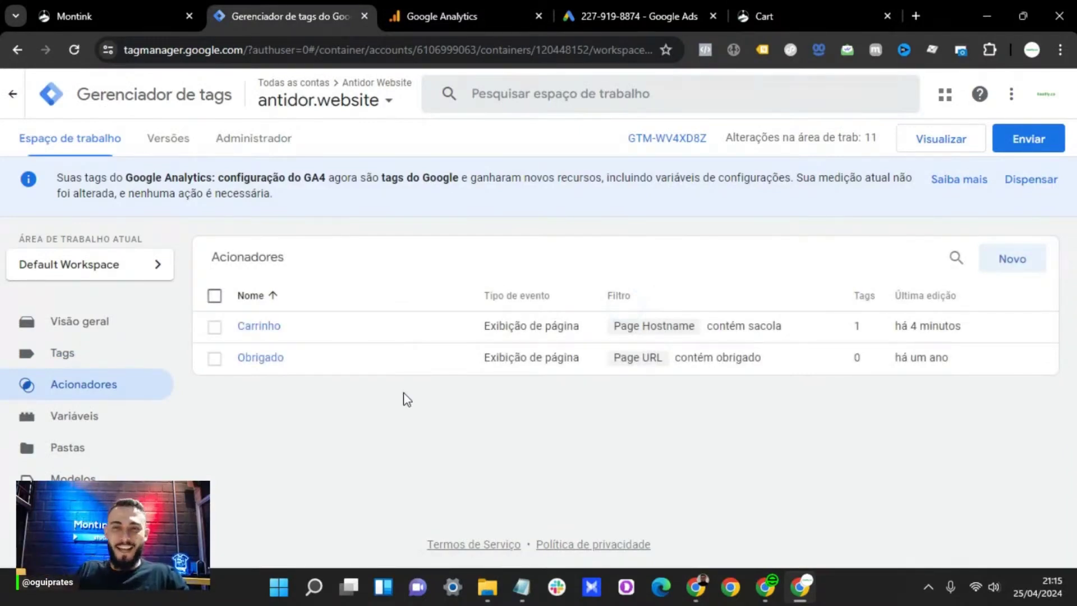
left_click(1043, 268)
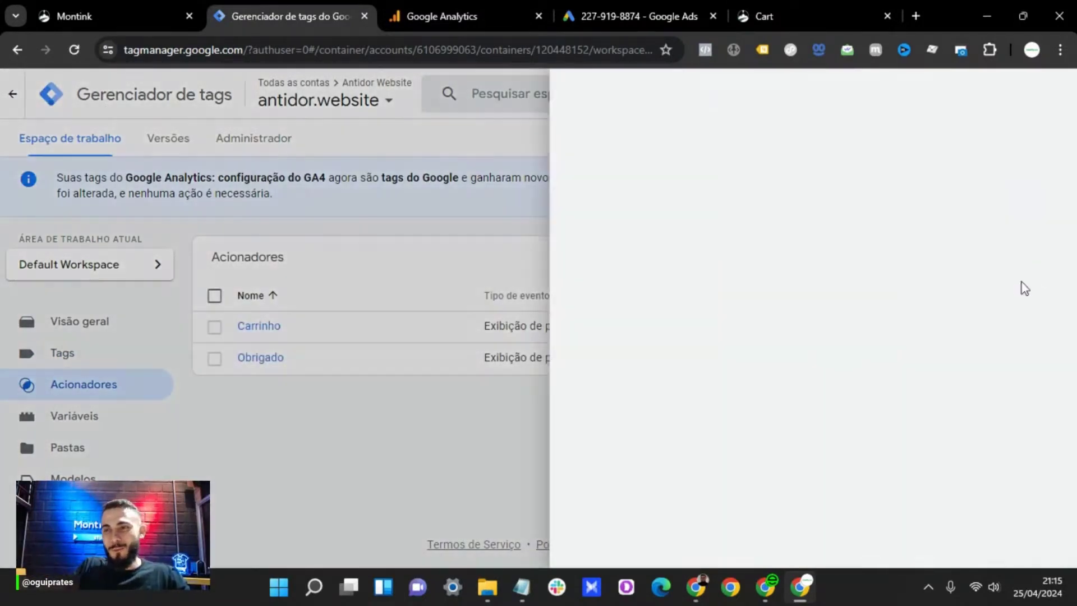
left_click(356, 248)
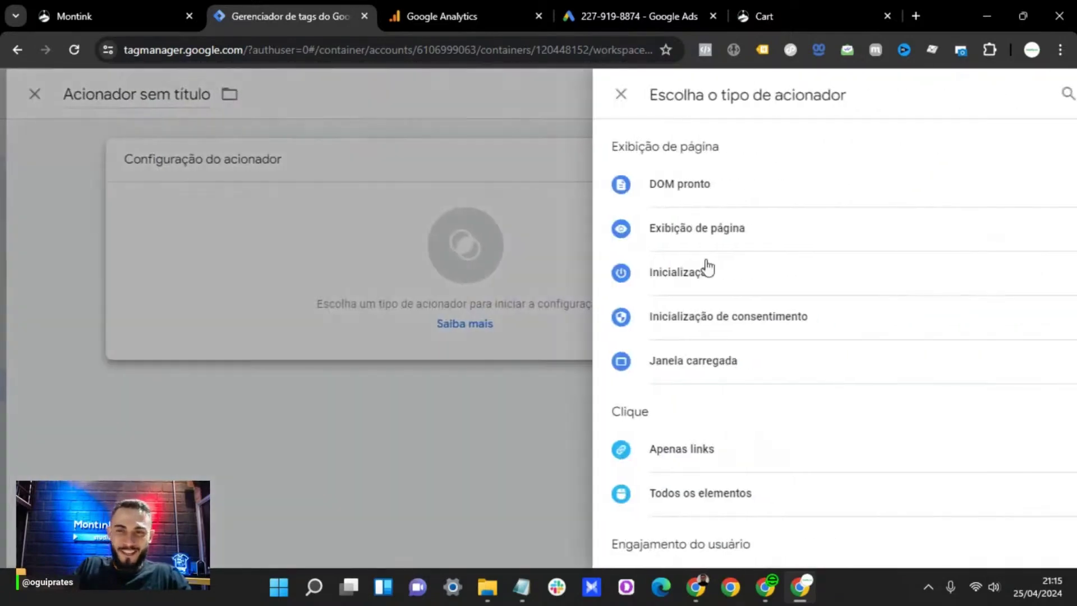
left_click(780, 223)
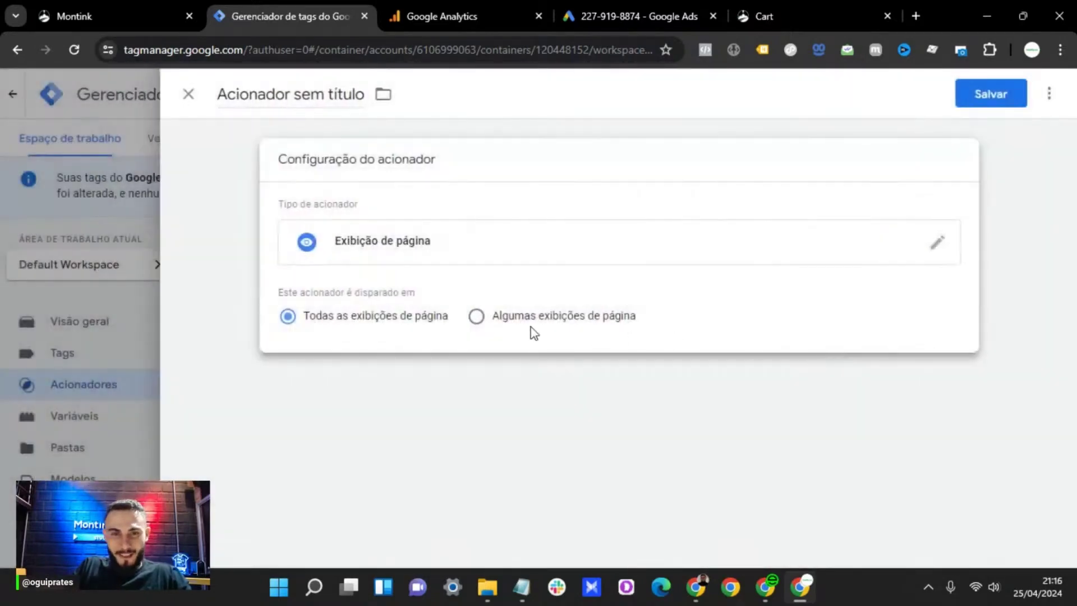
left_click(530, 325)
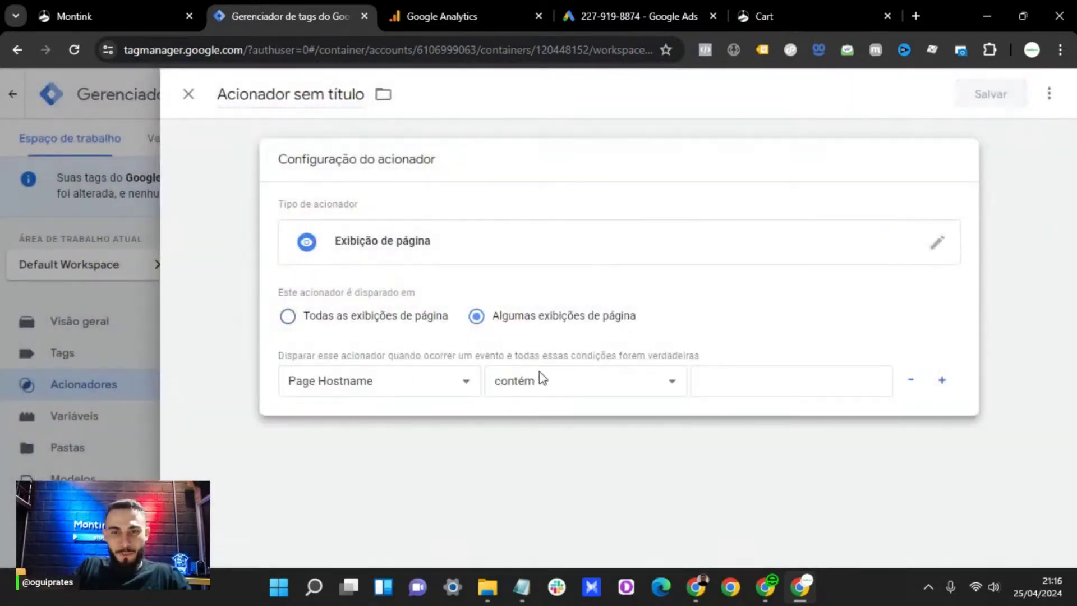
Set the trigger's firing condition to Page URL contém, with the copied text "checkout" as its value.
left_click(436, 391)
left_click(355, 436)
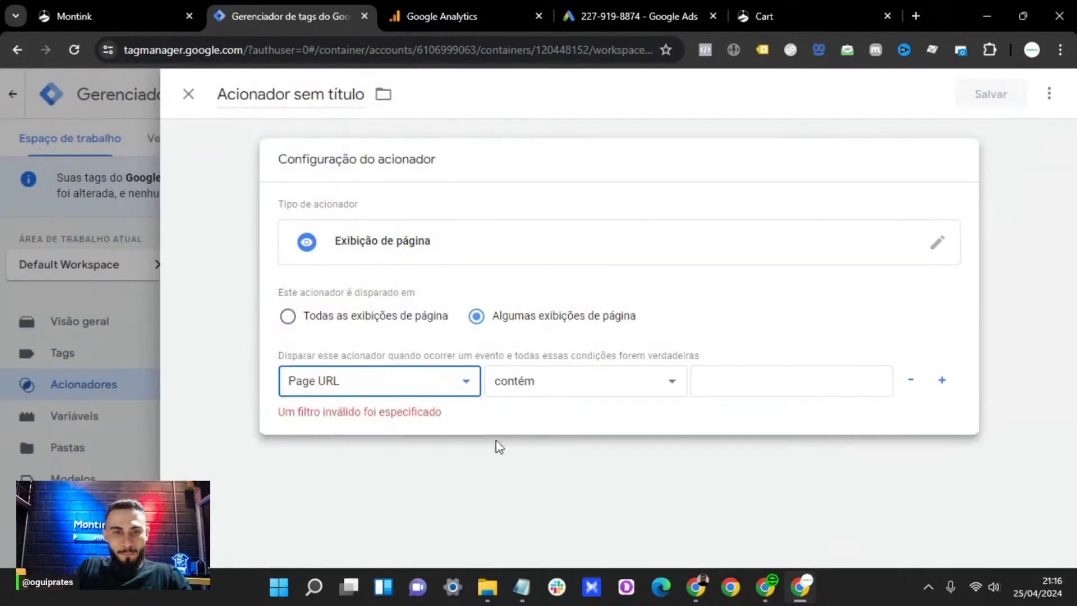
left_click(787, 389)
right_click(788, 387)
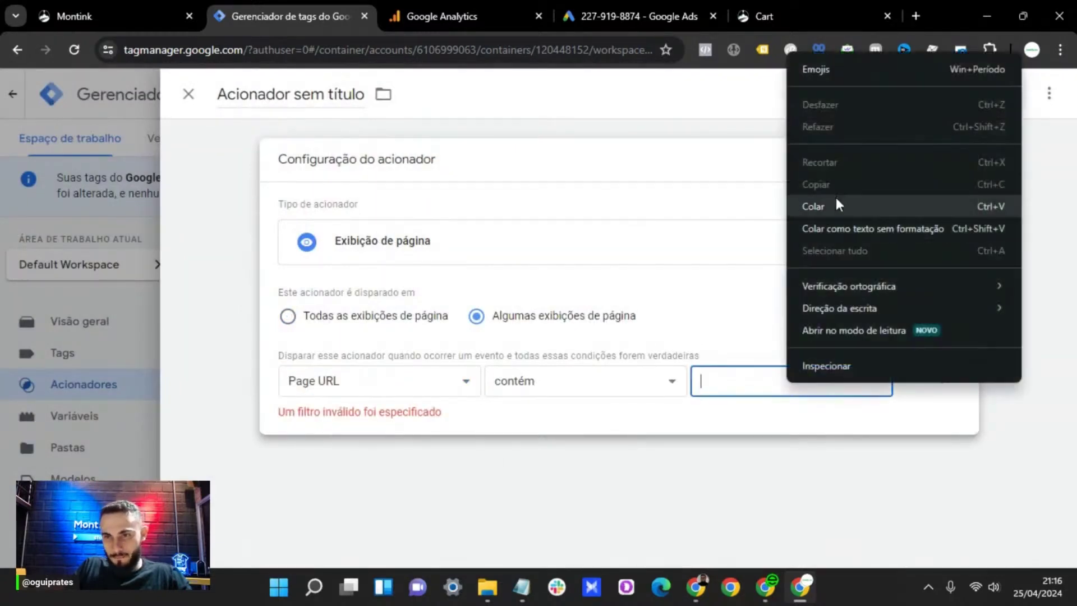
left_click(814, 205)
mouse_move(696, 587)
left_click(242, 428)
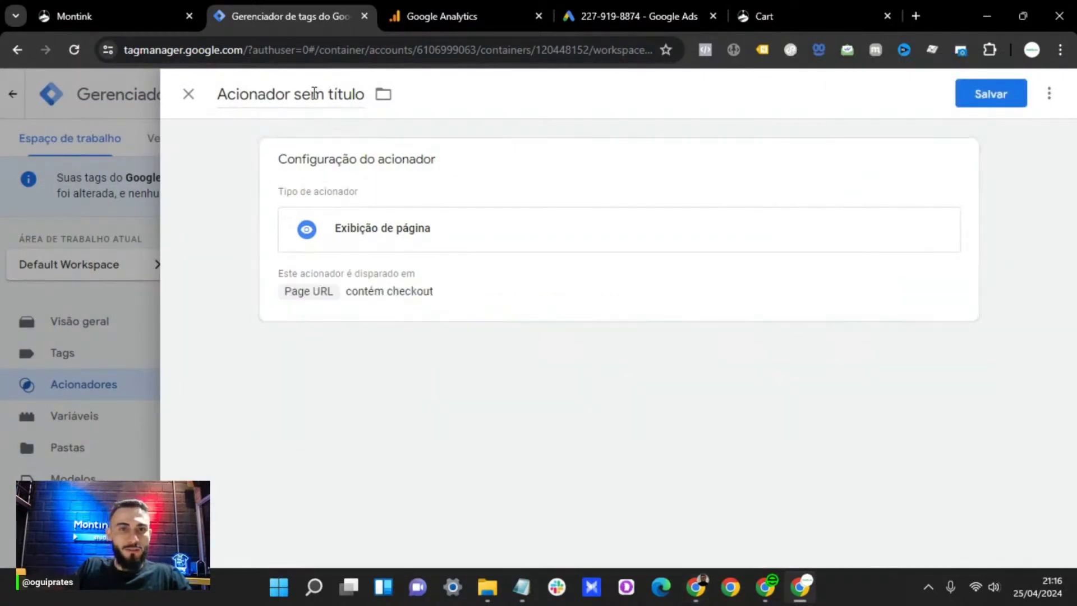
Name the trigger "Checkout", review its firing condition and save it.
left_click(314, 94)
type("Checkout")
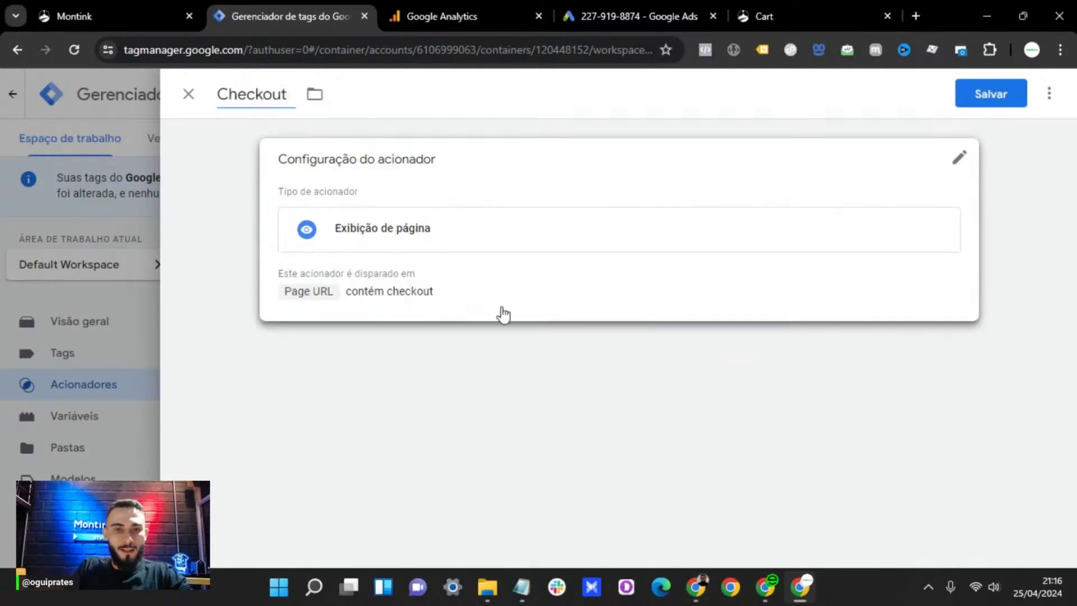
left_click(502, 311)
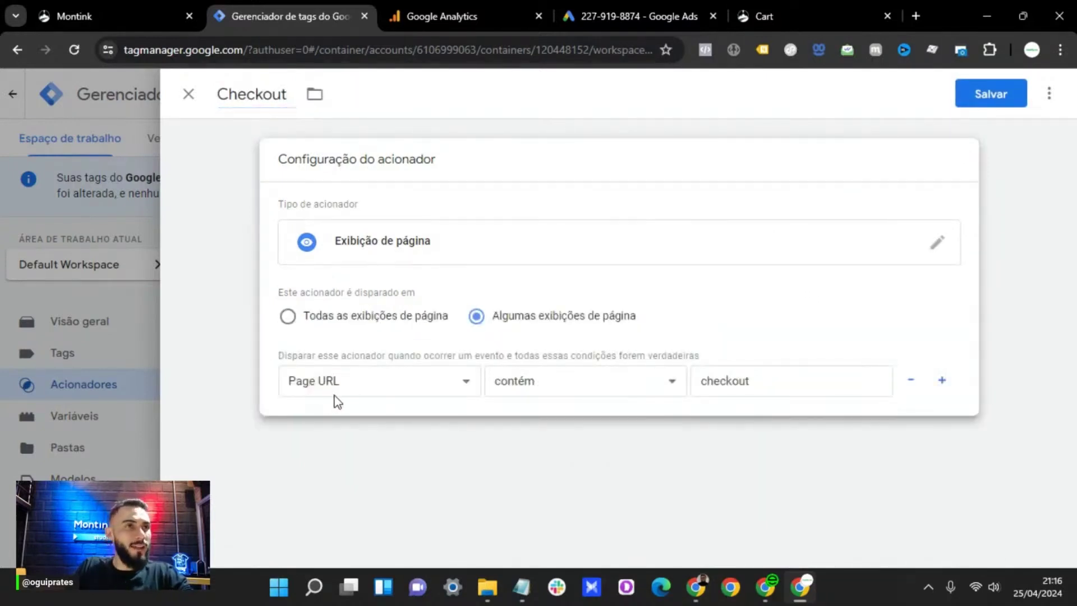
left_click(337, 393)
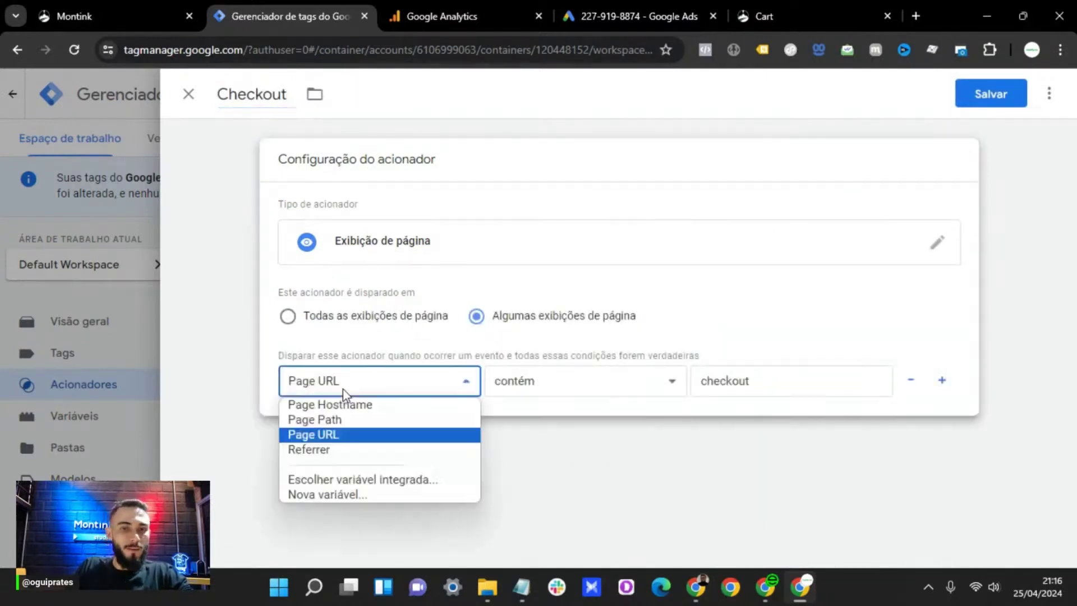
left_click(255, 421)
left_click(395, 296)
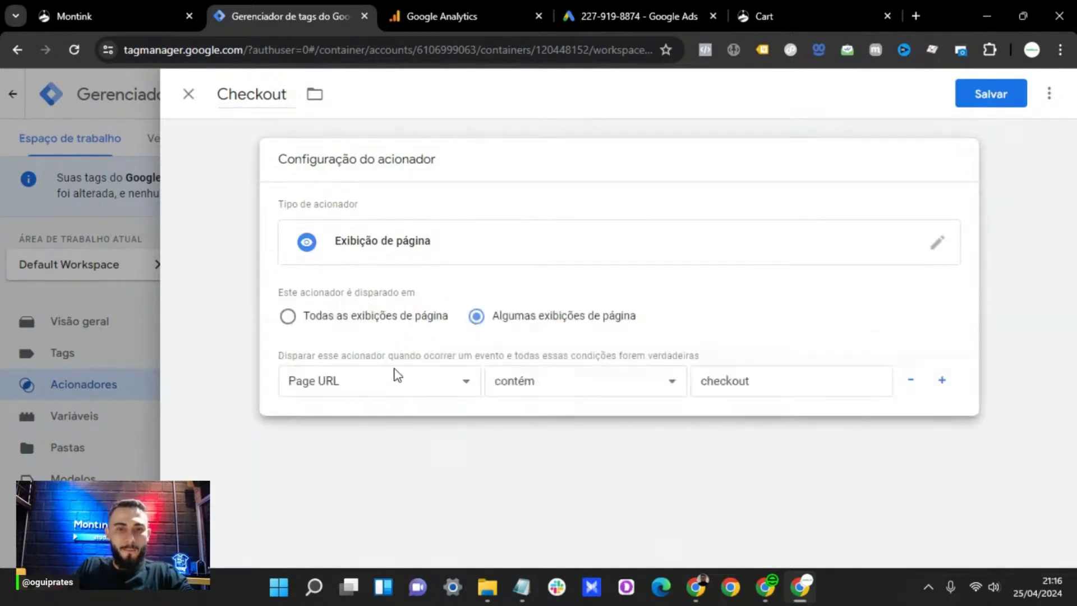
left_click(1004, 93)
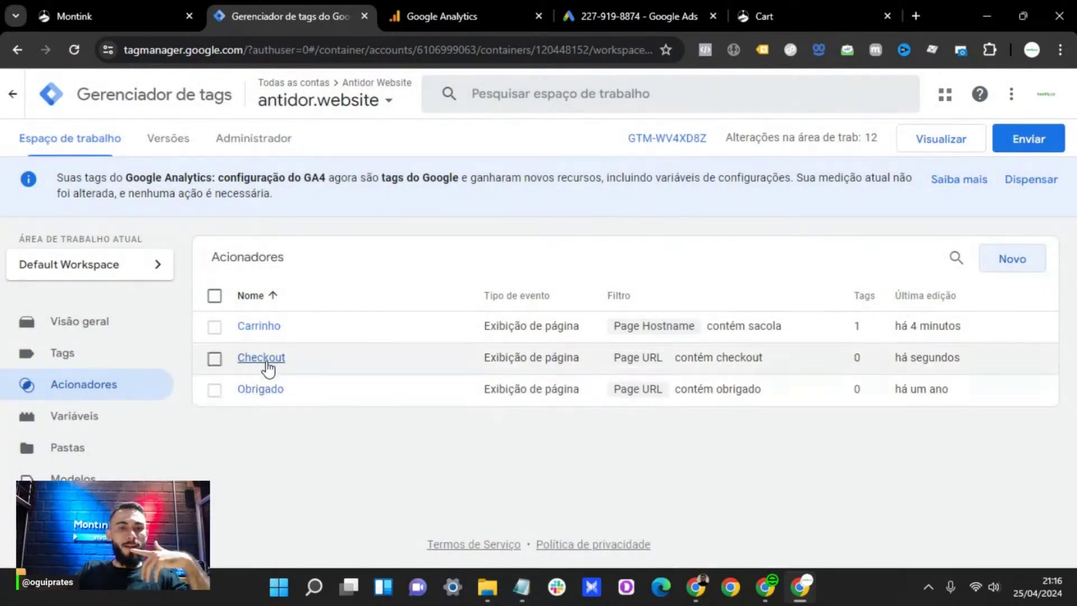
Switch to the store's payment page and fill in the customer's contact and address fields with the saved autofill profile.
left_click(788, 16)
scroll(367, 282, "down", 5)
scroll(366, 281, "up", 6)
scroll(207, 279, "down", 1)
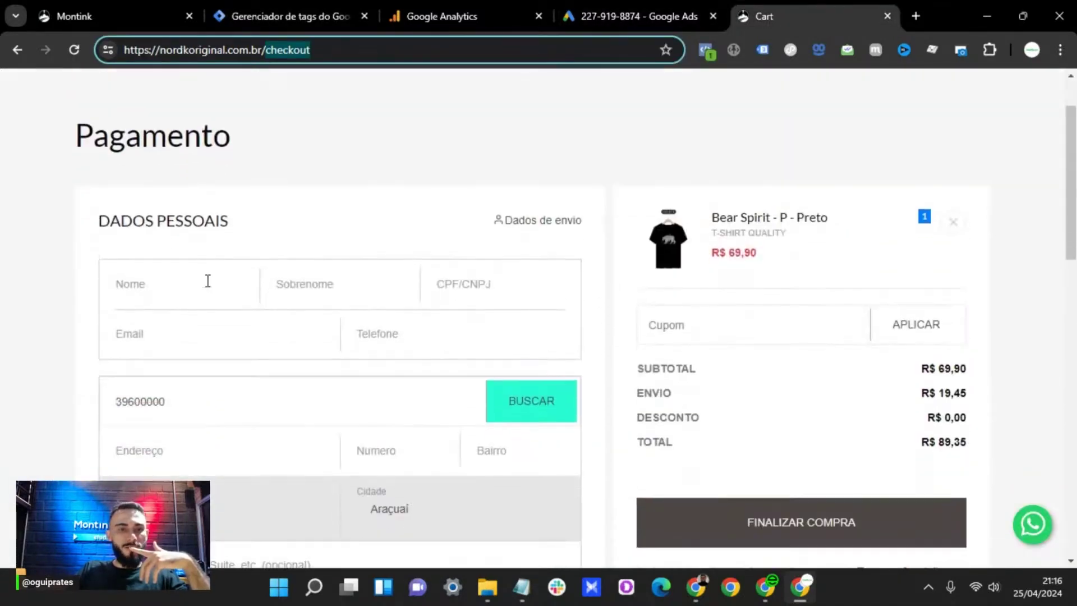
left_click(207, 280)
left_click(244, 362)
scroll(439, 370, "down", 4)
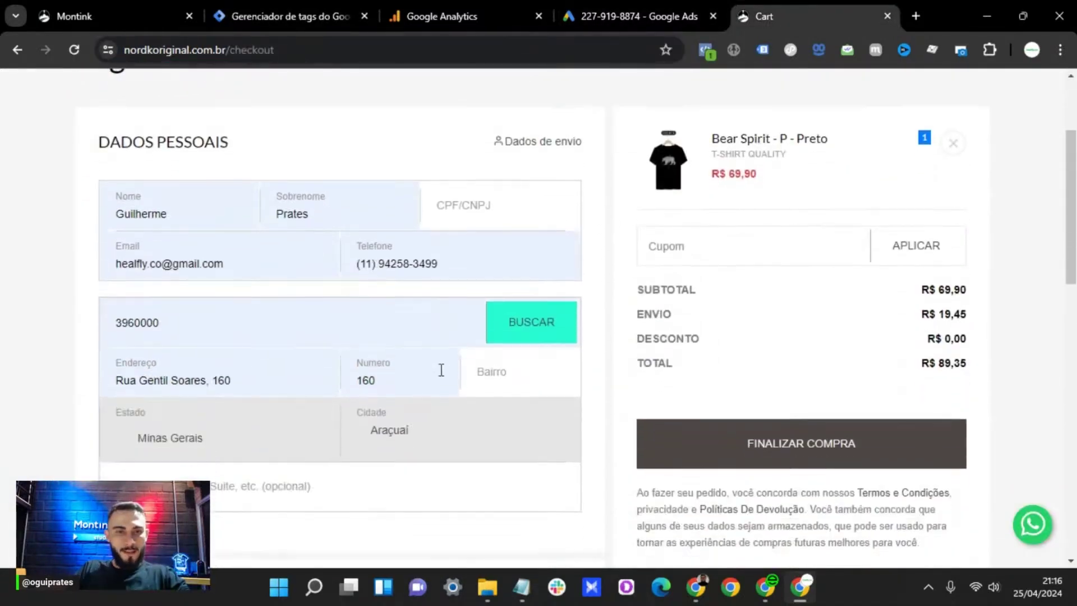
Fill in the Bairro and CPF/CNPJ fields with the first saved suggestions.
scroll(400, 261, "up", 2)
left_click(517, 355)
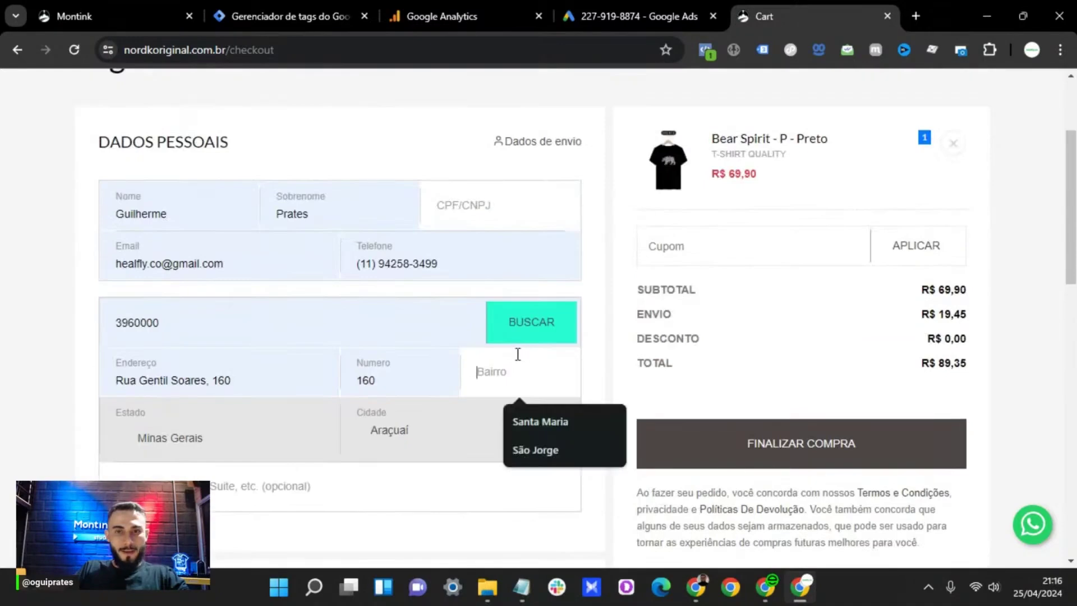
left_click(534, 427)
left_click(515, 200)
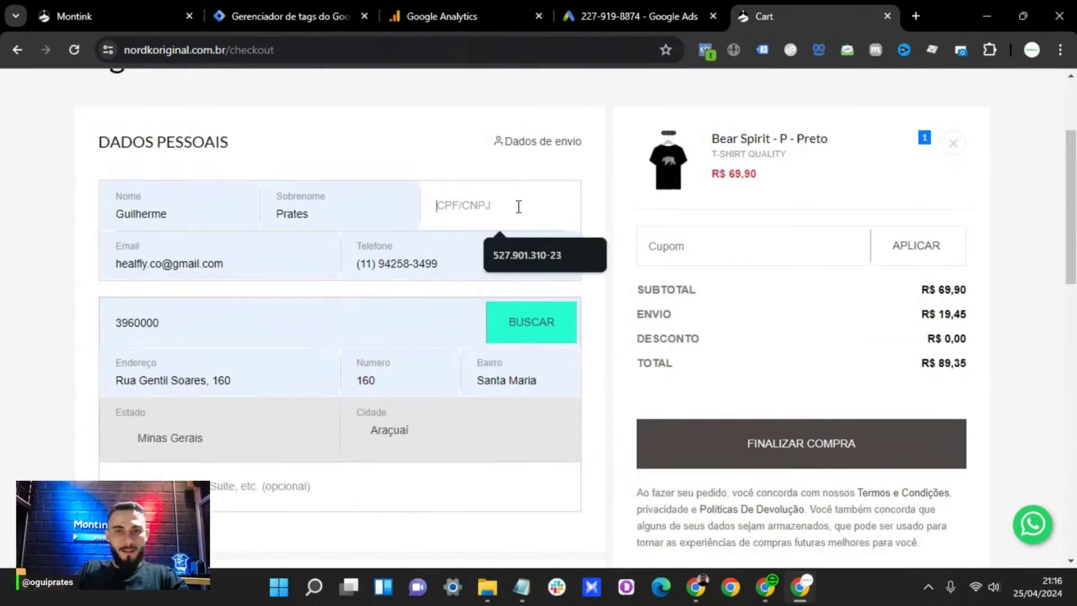
left_click(541, 269)
Choose PIX as the order's payment method.
scroll(450, 365, "down", 1)
scroll(450, 365, "down", 4)
scroll(348, 423, "up", 5)
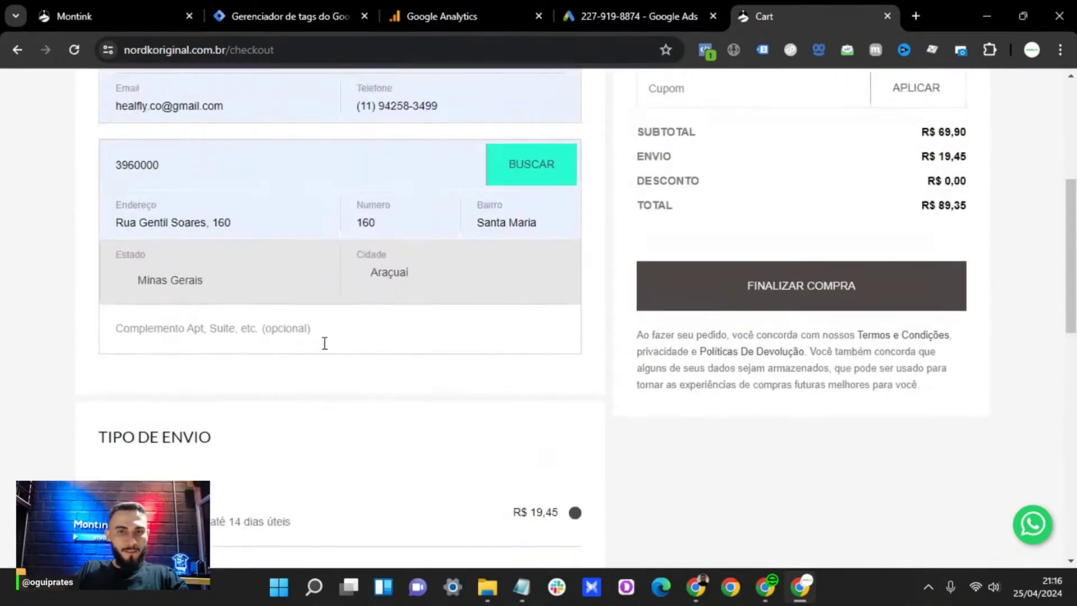
scroll(325, 343, "down", 6)
scroll(454, 313, "down", 5)
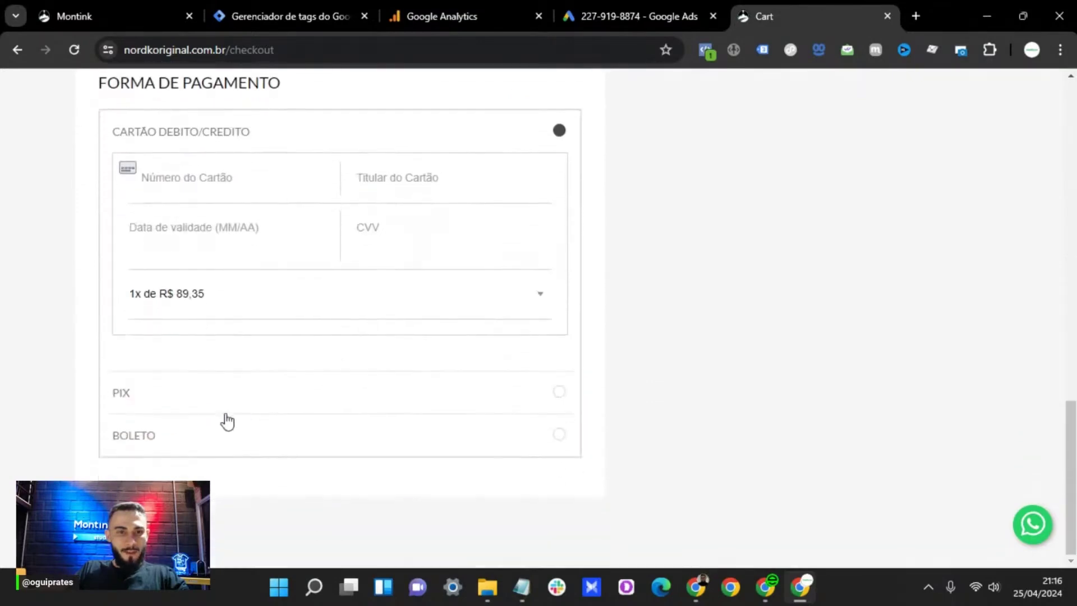
left_click(222, 395)
Try to finalize the purchase and check the form for the field that needs correcting.
scroll(750, 402, "up", 12)
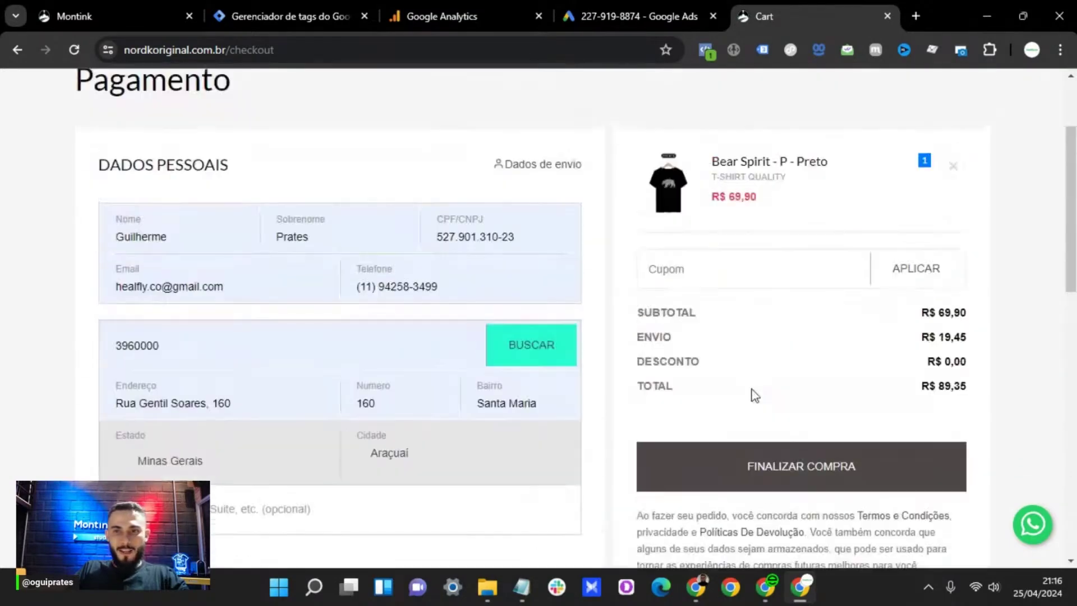
scroll(750, 402, "down", 4)
scroll(754, 396, "up", 2)
scroll(758, 391, "up", 1)
left_click(765, 387)
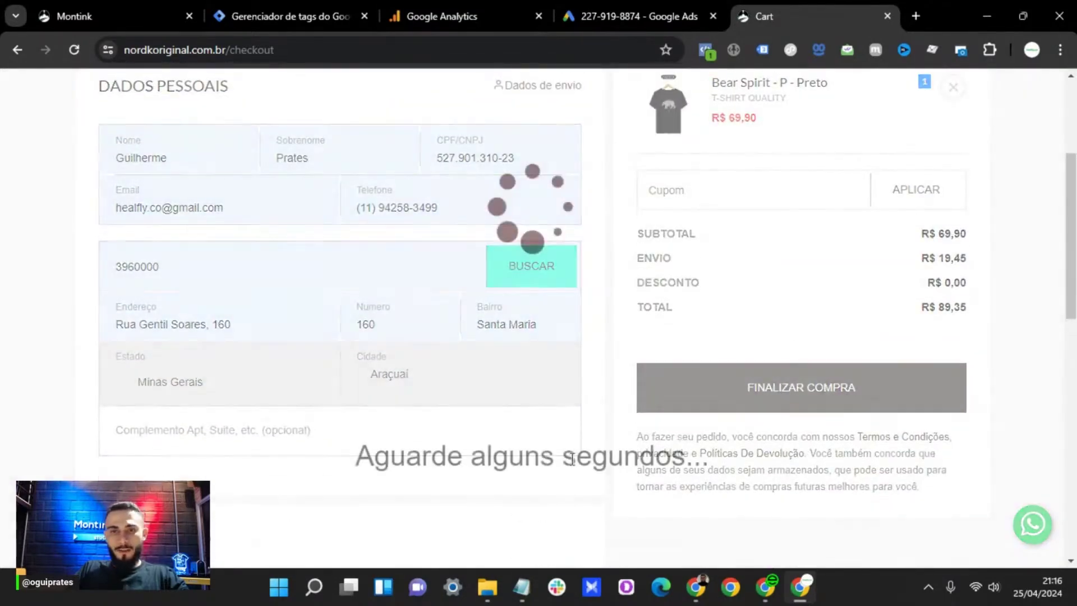
scroll(665, 441, "down", 1)
scroll(664, 440, "down", 4)
scroll(656, 447, "up", 8)
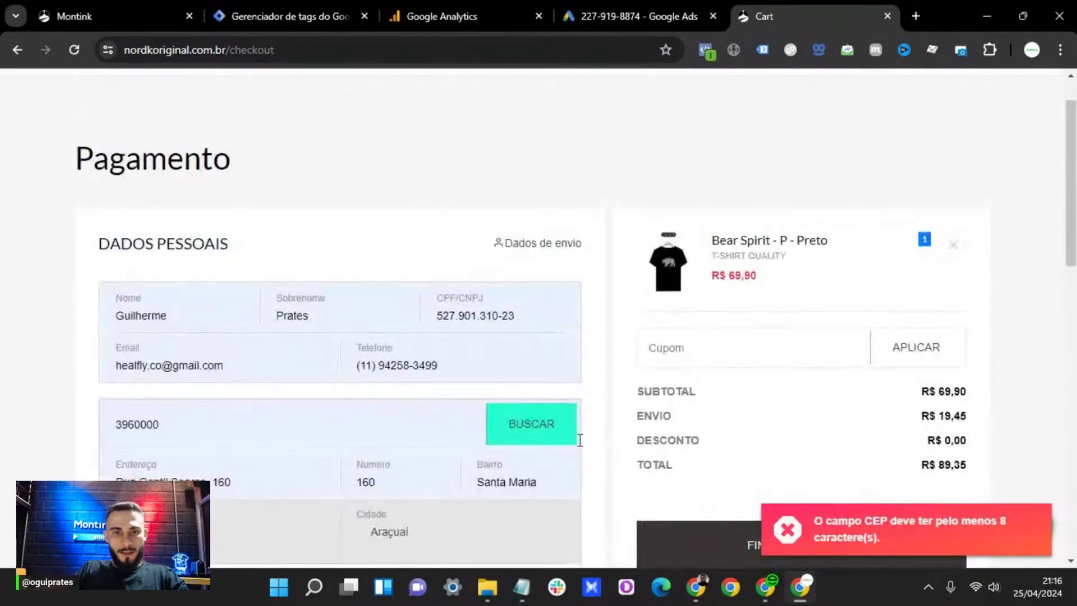
scroll(441, 425, "down", 3)
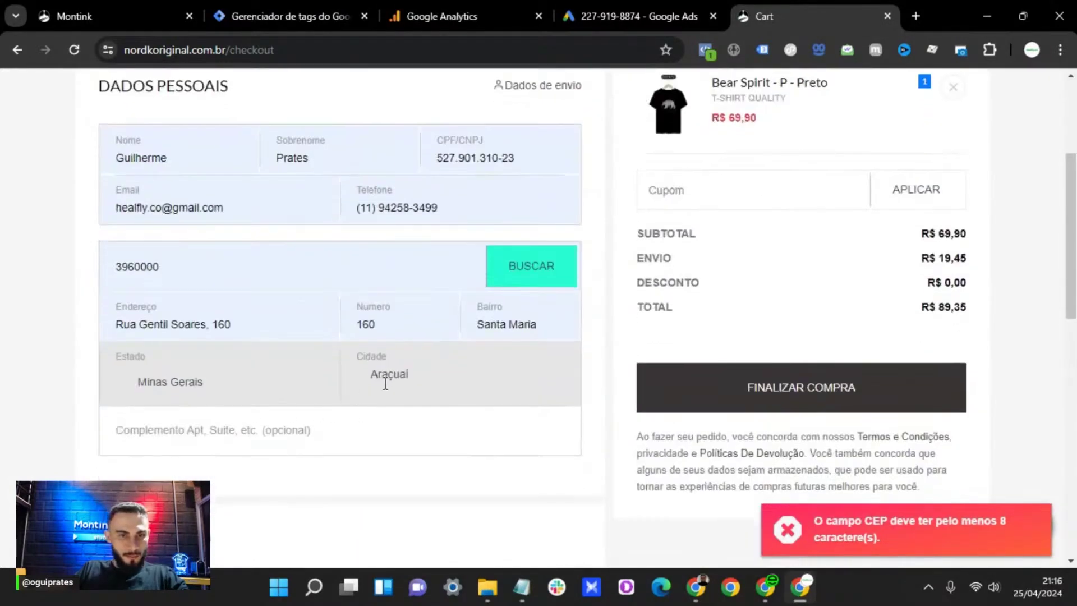
Correct the CEP field to the customer's full eight-digit postal code and look up the delivery address.
left_click(171, 268)
double_click(170, 270)
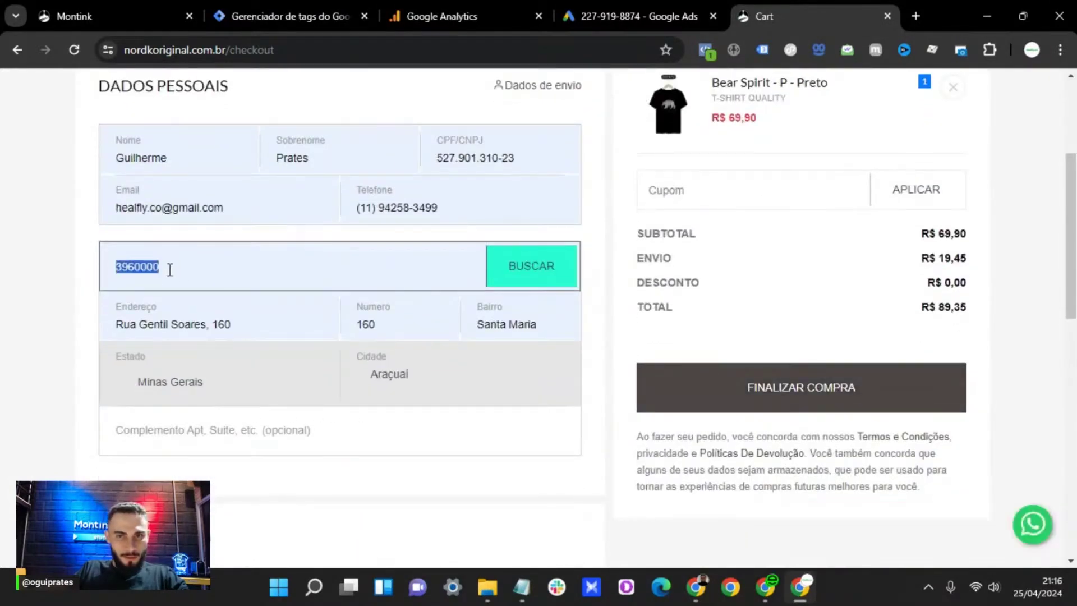
type("3")
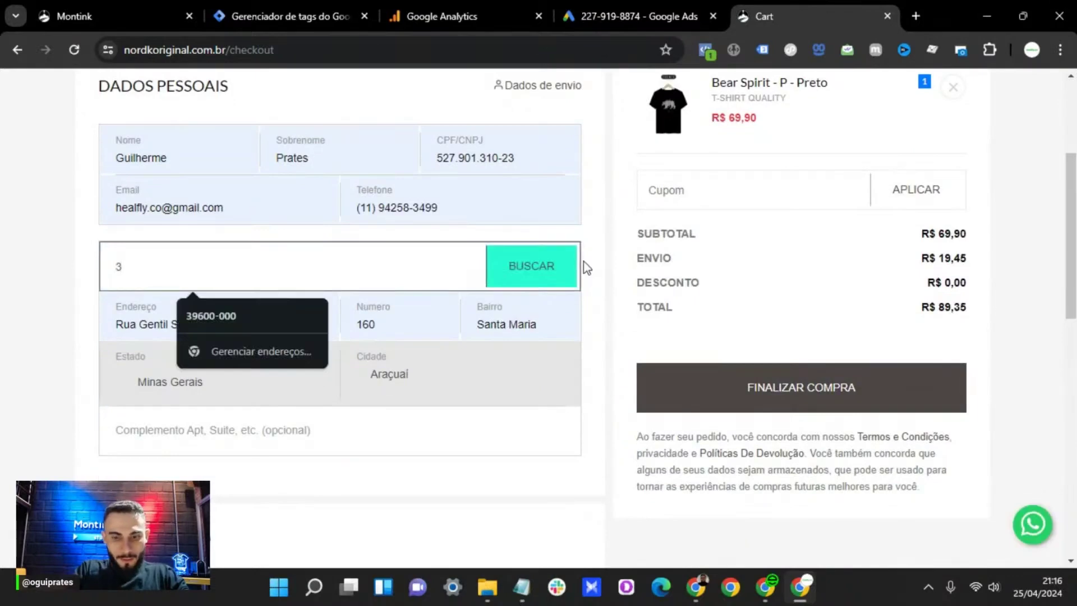
type("960000")
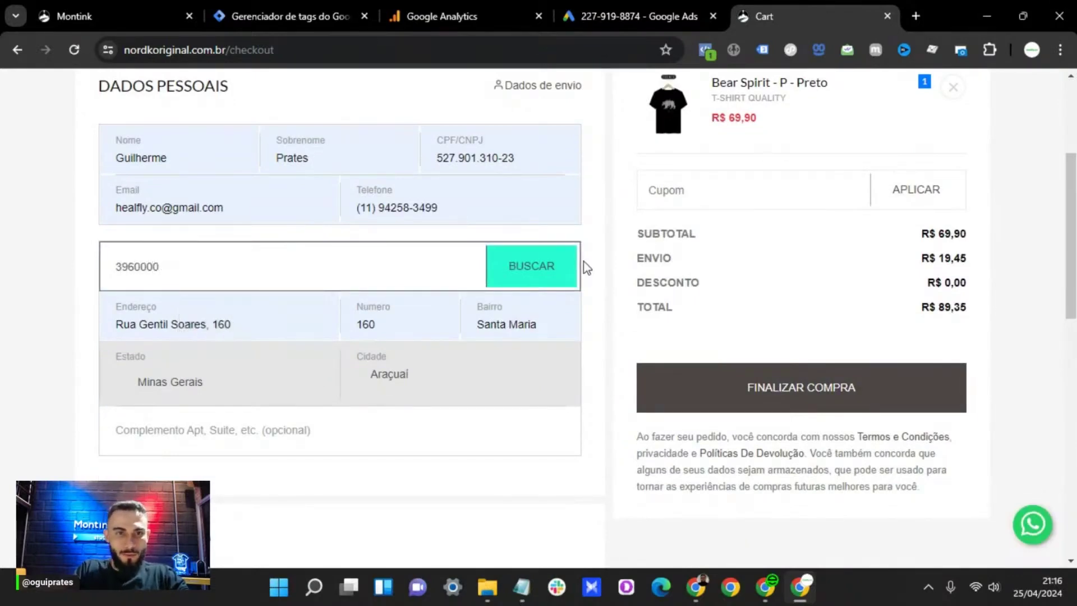
type("0")
left_click(566, 267)
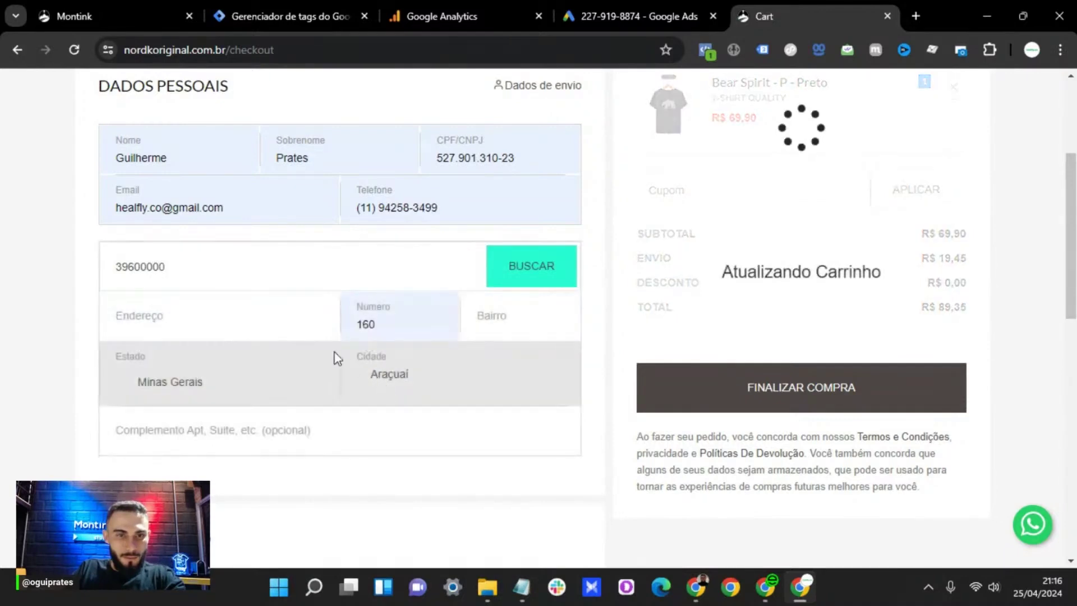
left_click(213, 275)
left_click(547, 280)
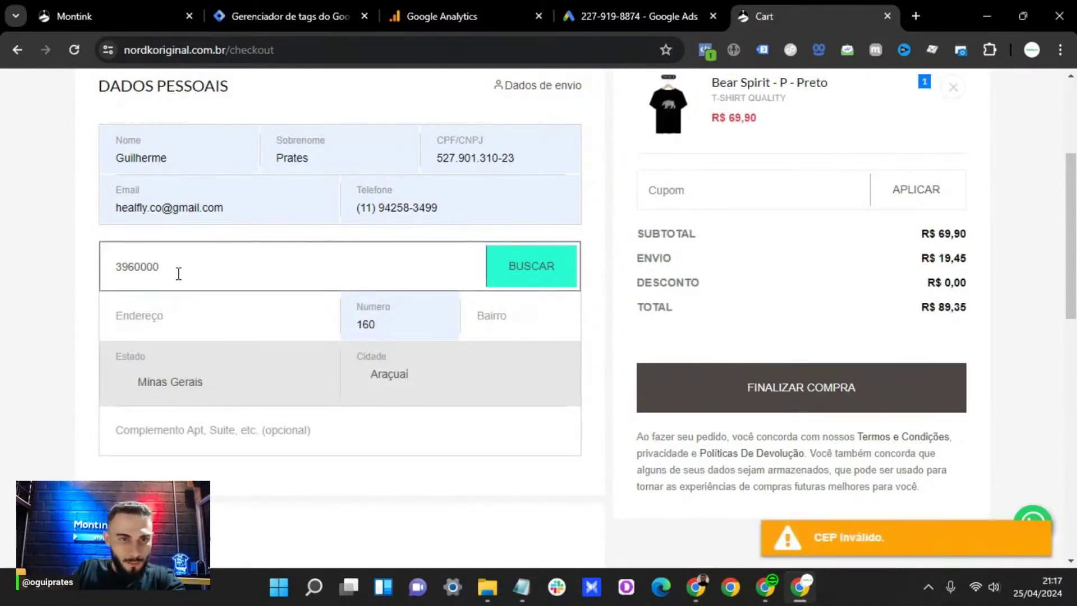
left_click(533, 272)
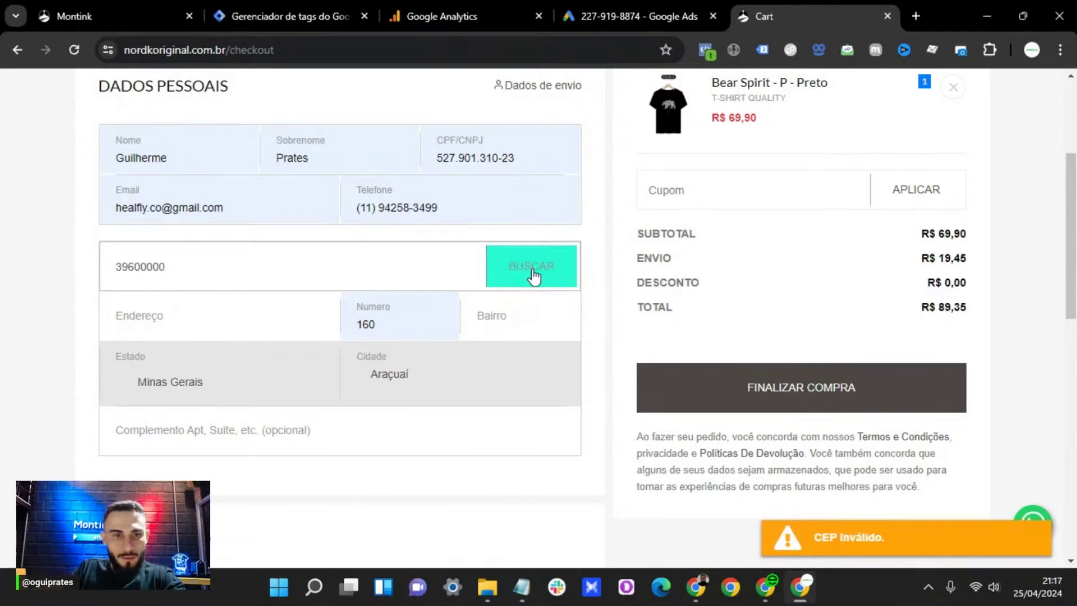
Refill the Endereço field with the first saved suggestion and the Bairro field with the second one.
left_click(266, 317)
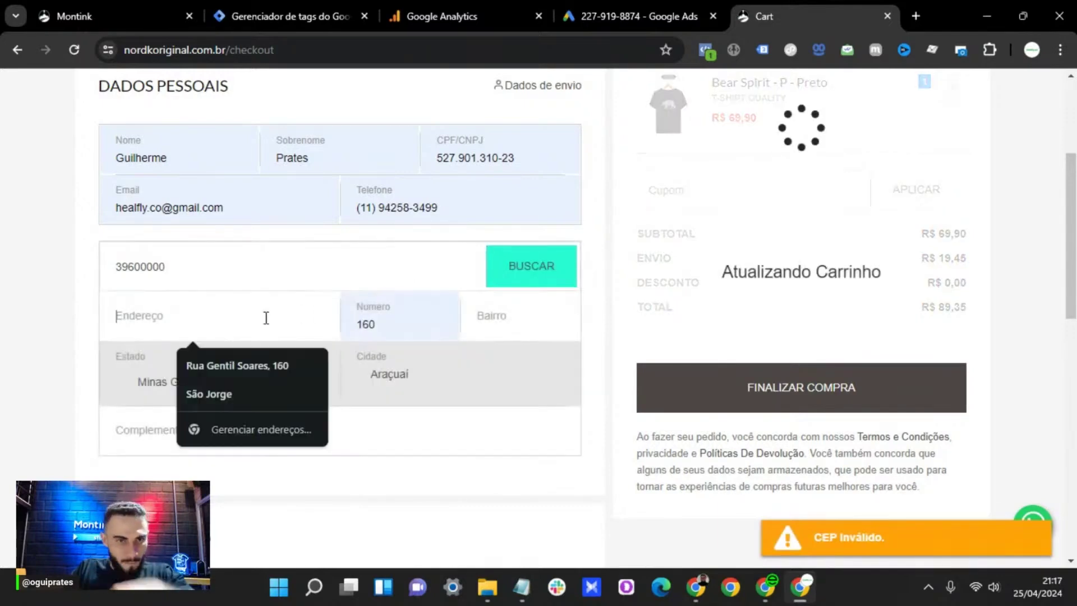
left_click(275, 364)
left_click(492, 314)
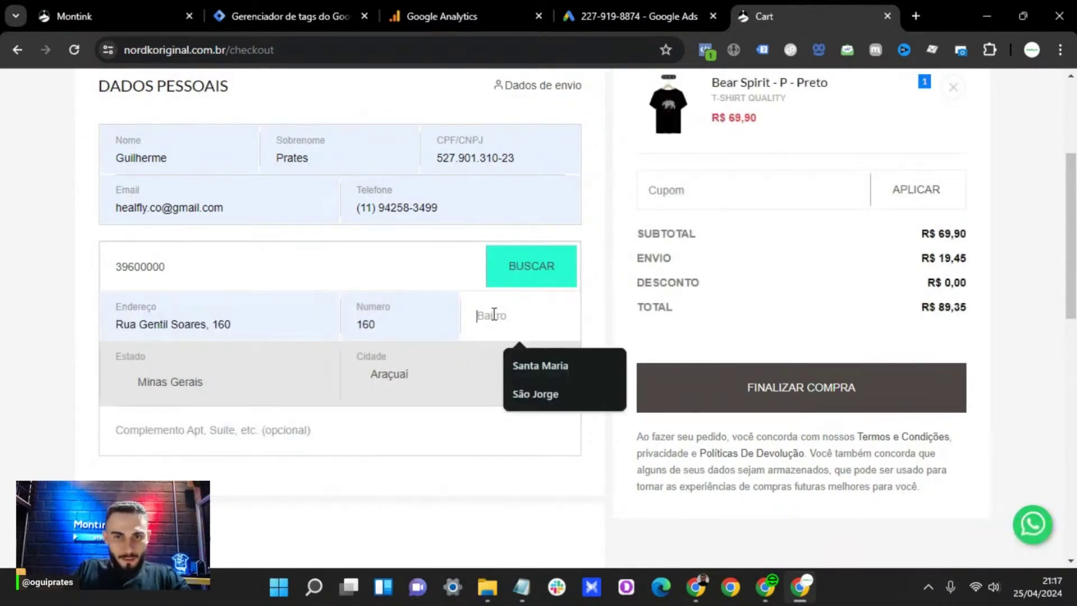
left_click(515, 387)
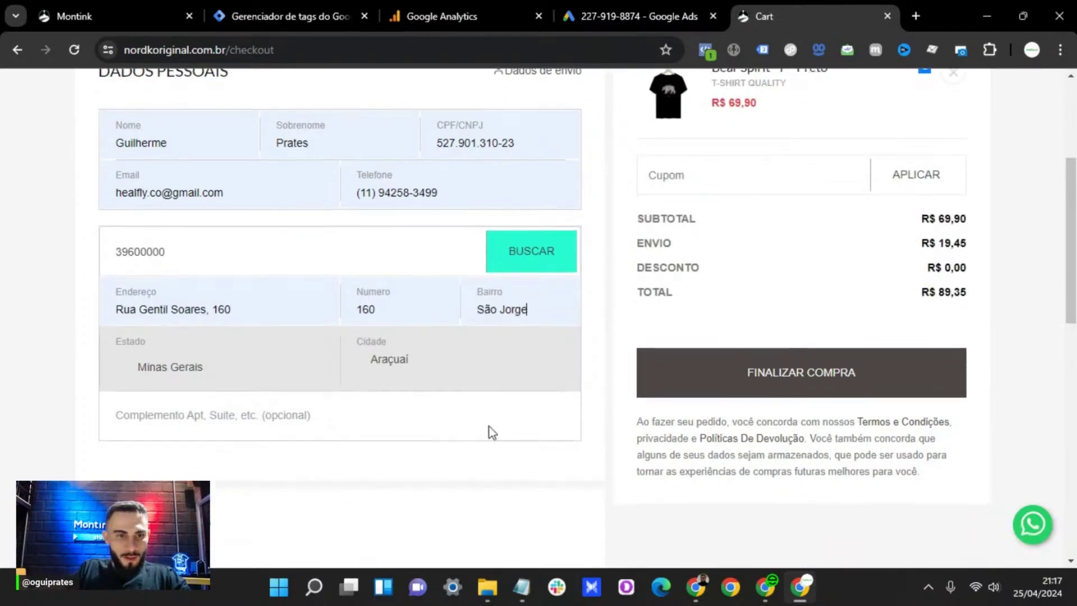
Check that PIX is selected as the payment method and finalize the purchase.
scroll(490, 432, "down", 10)
scroll(185, 449, "down", 2)
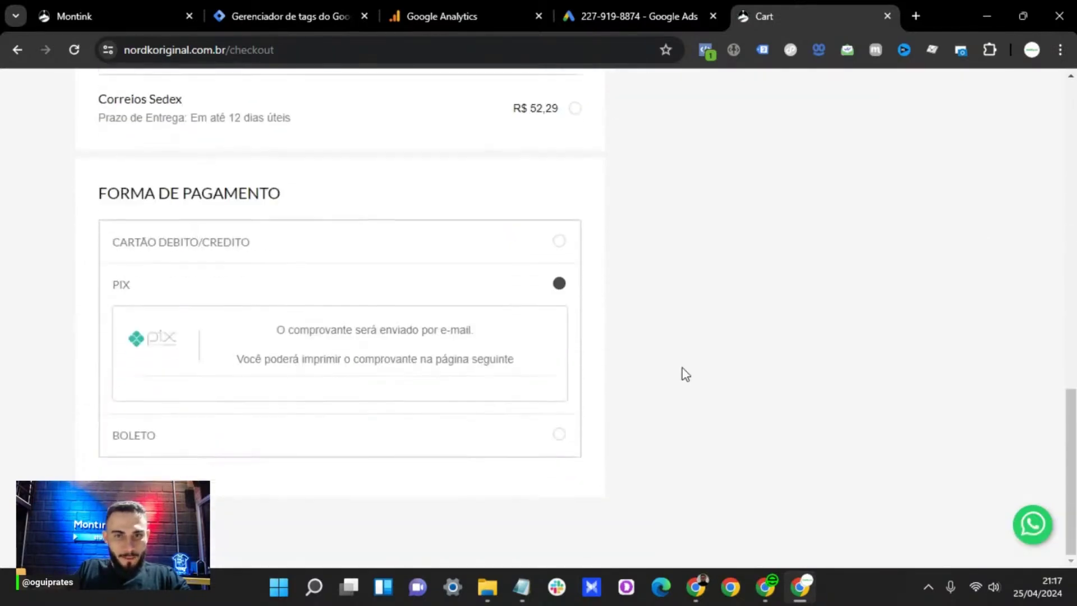
scroll(682, 371, "up", 15)
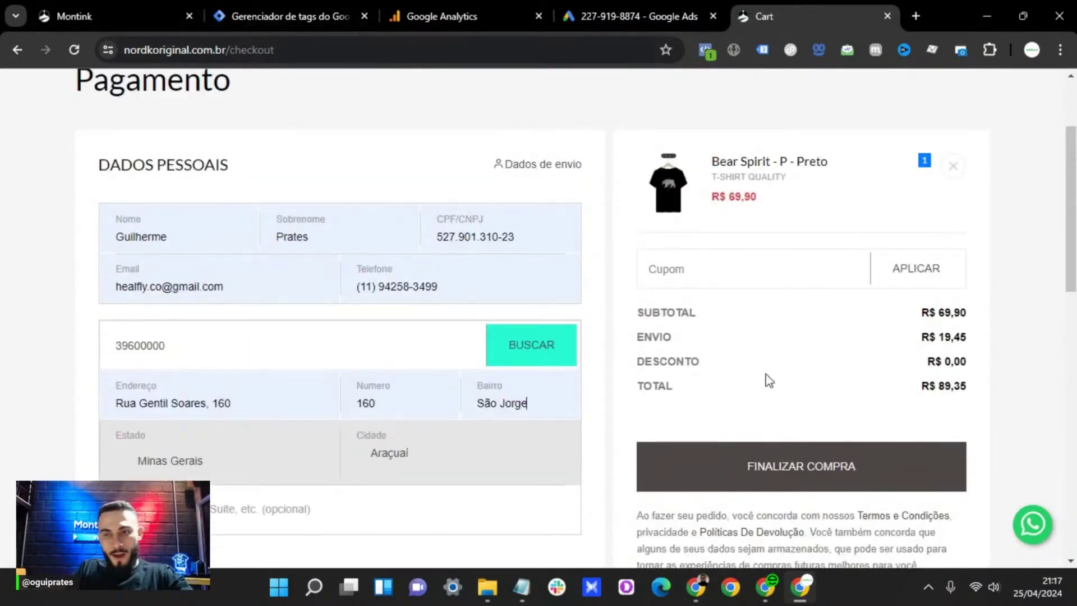
left_click(784, 465)
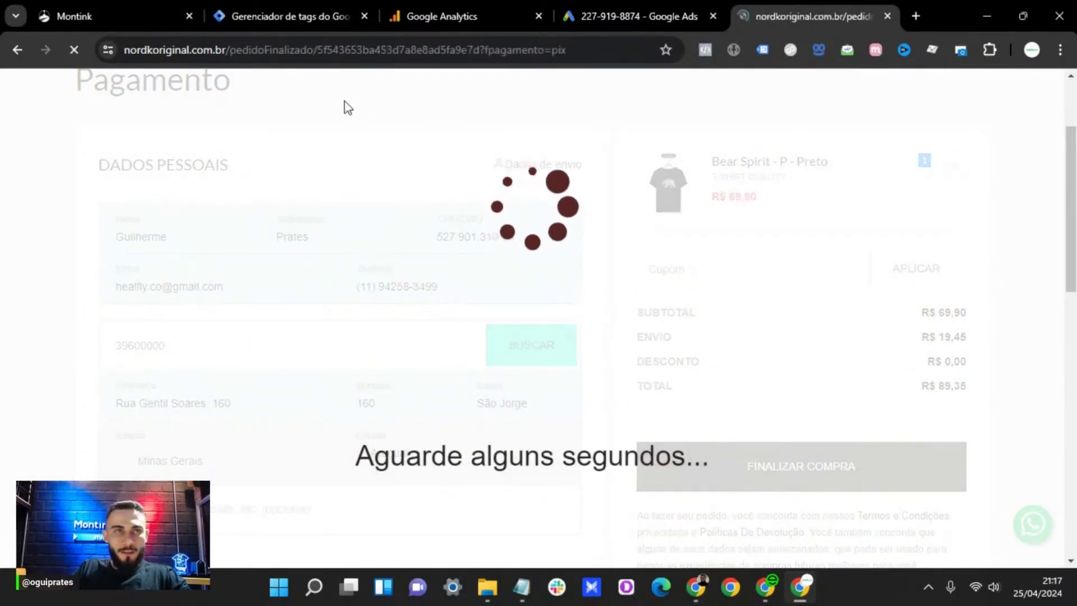
Copy the path segment pedidoFinalizado from the order confirmation page's URL.
left_click(250, 50)
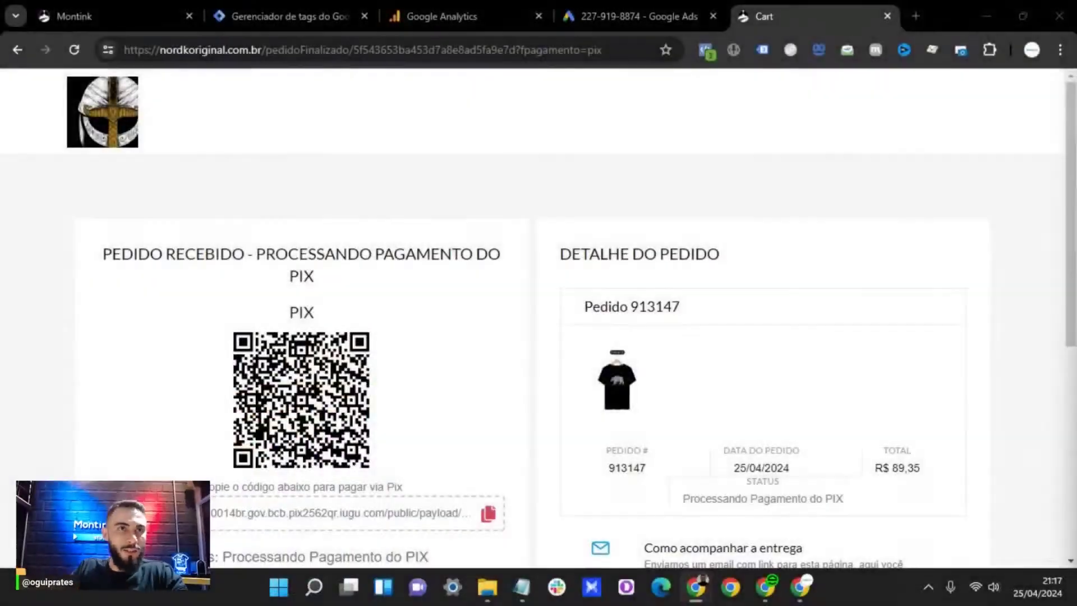
left_click(349, 45)
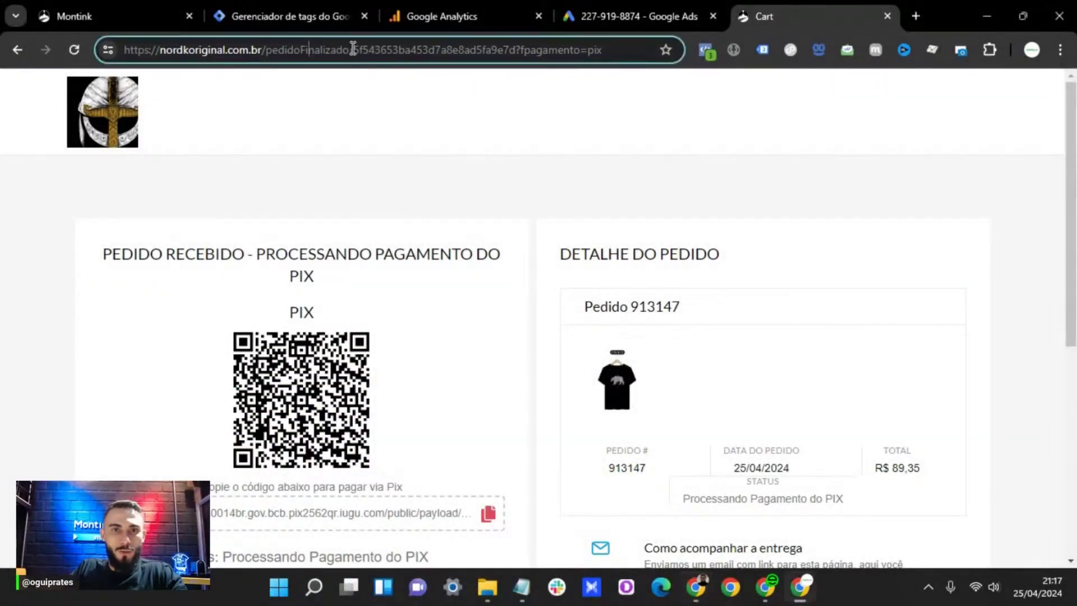
left_click_drag(349, 49, 266, 50)
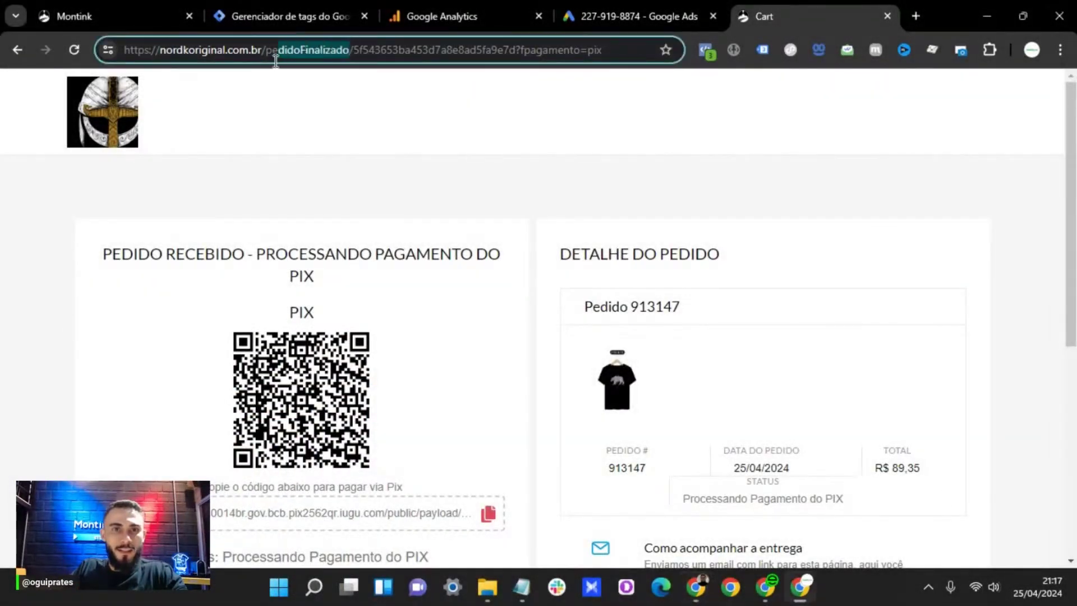
right_click(276, 60)
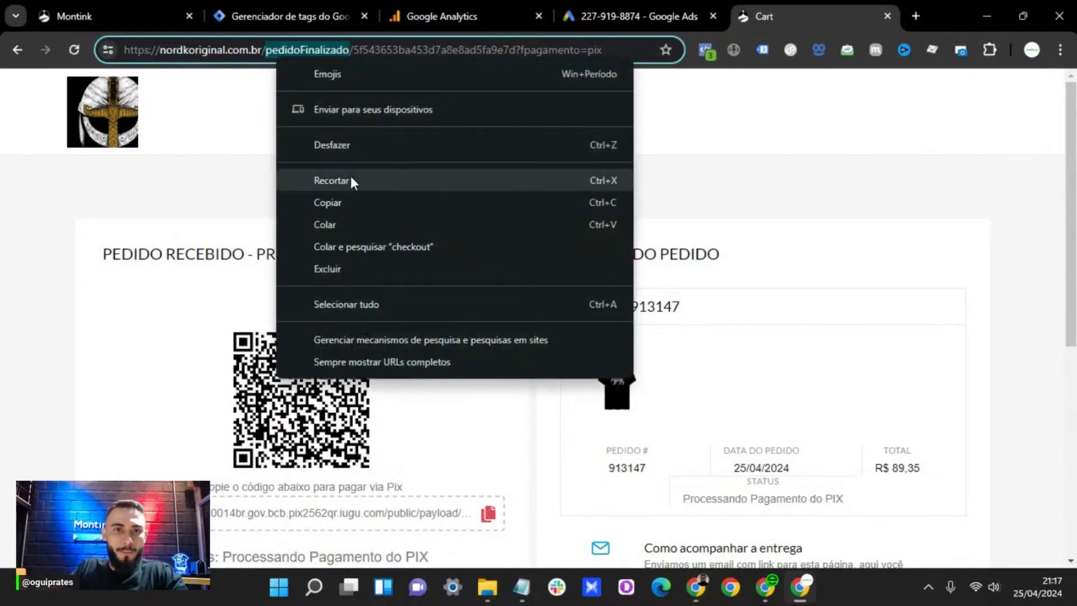
left_click(354, 202)
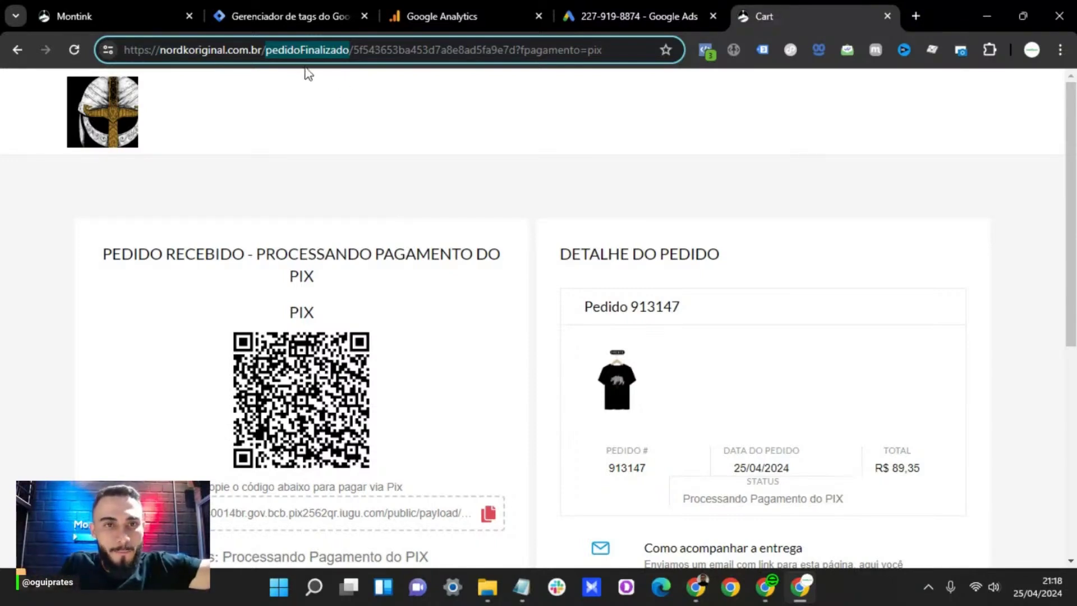
Examine the order-specific part of the confirmation page's URL that follows pedidoFinalizado.
left_click(306, 104)
left_click(307, 50)
left_click(308, 49)
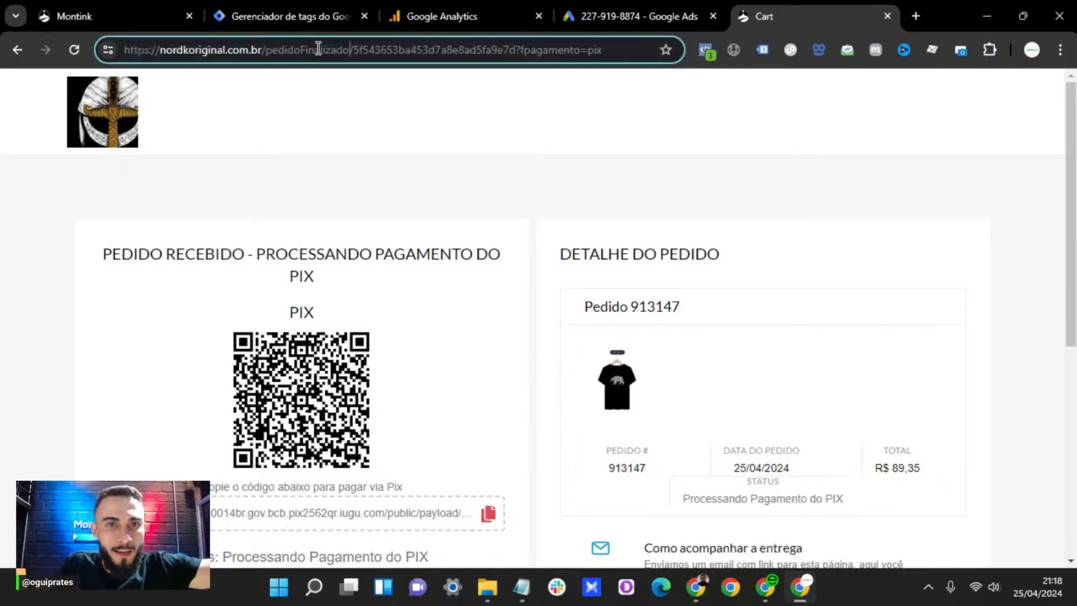
left_click_drag(353, 50, 633, 57)
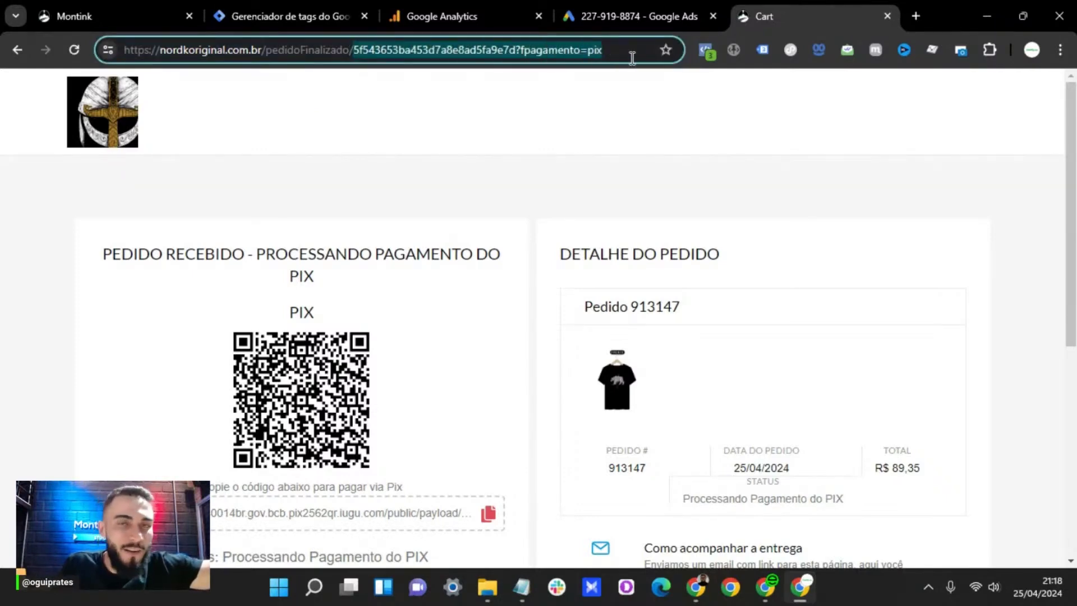
Select only pedidoFinalizado in the confirmation page's URL again and copy it once more.
left_click(303, 50)
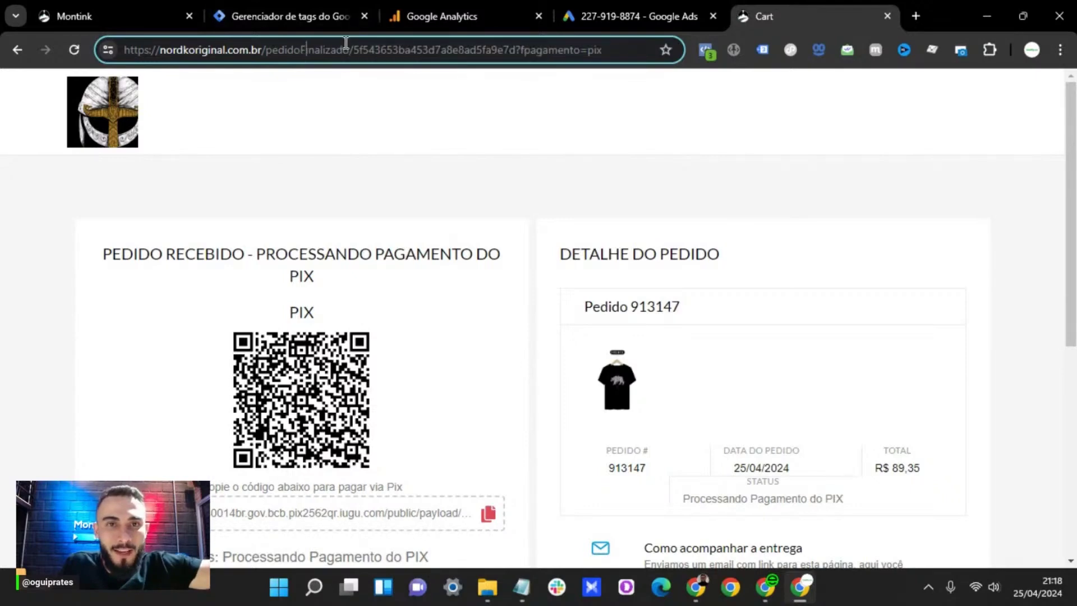
left_click_drag(350, 49, 269, 50)
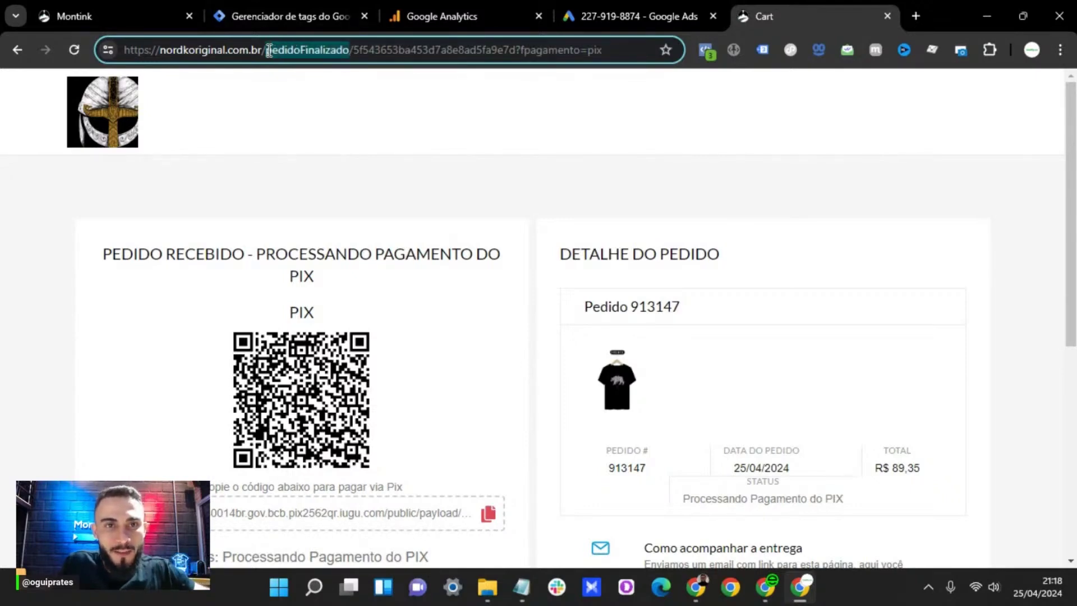
right_click(274, 49)
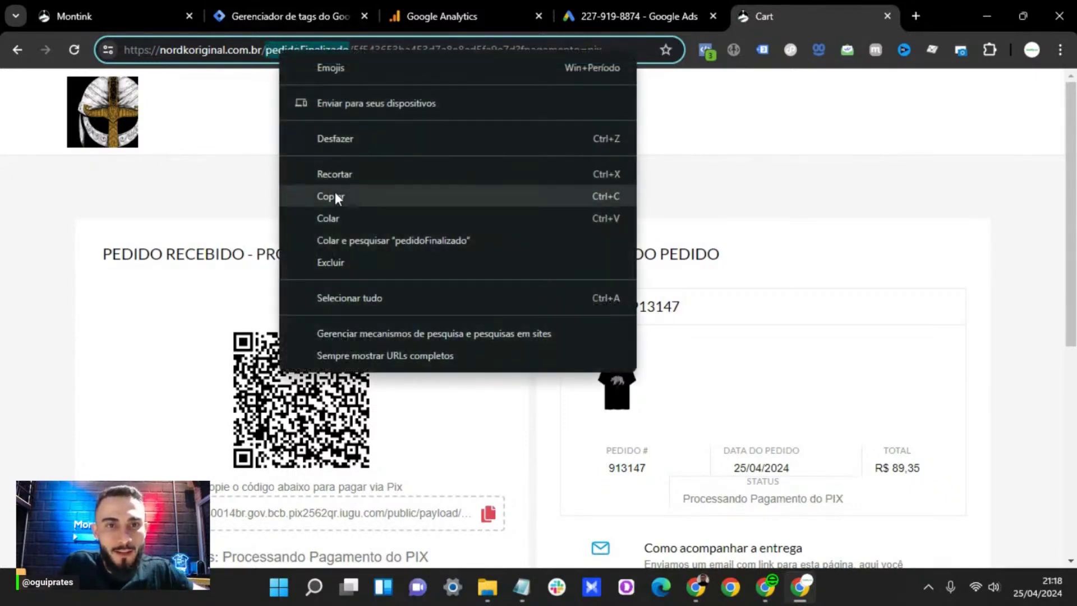